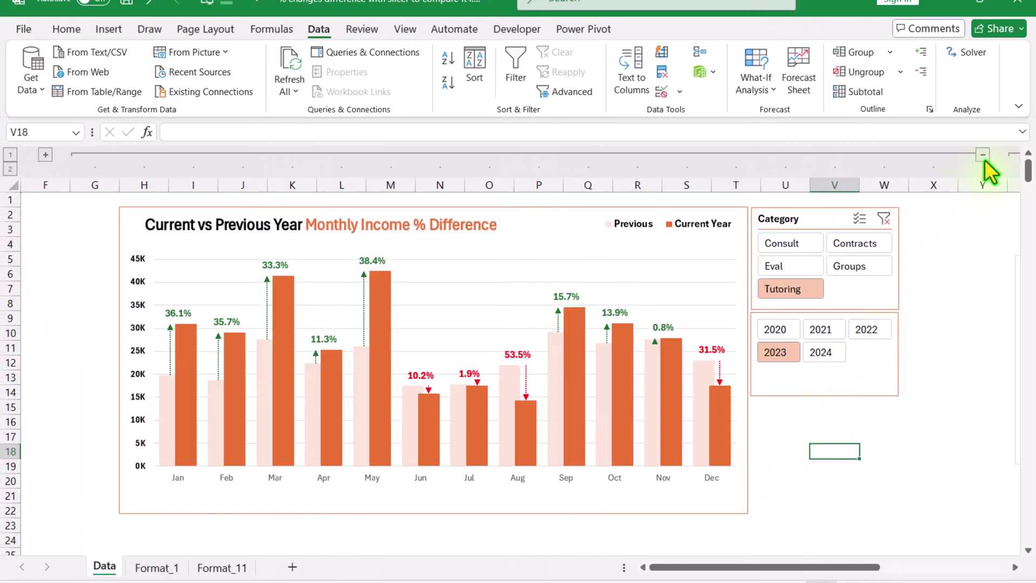
Collapse the monthly chart columns to preview the store chart, then expand them again
{"action": "left_click", "coordinate": [982, 156]}
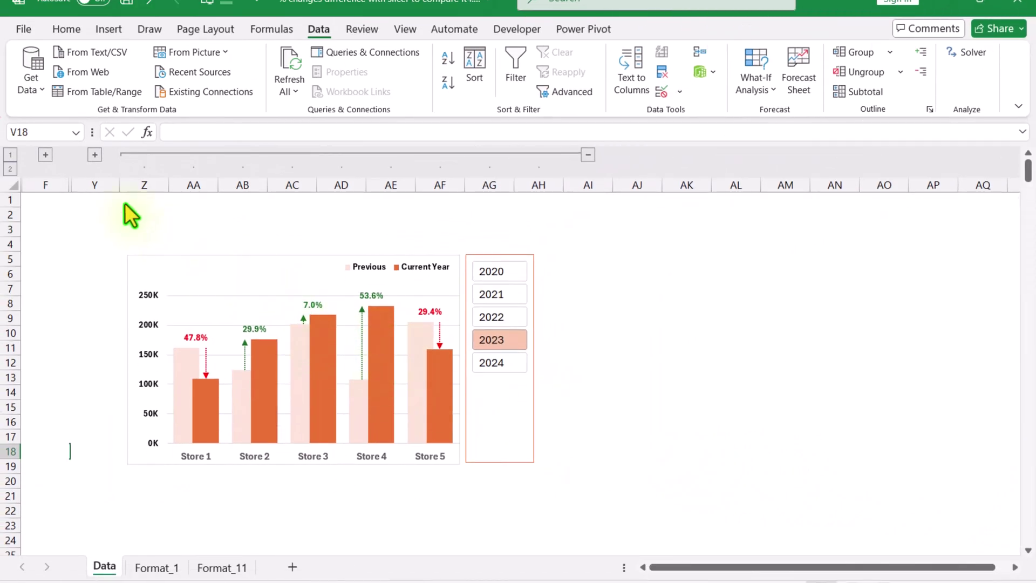
{"action": "left_click", "coordinate": [2, 68]}
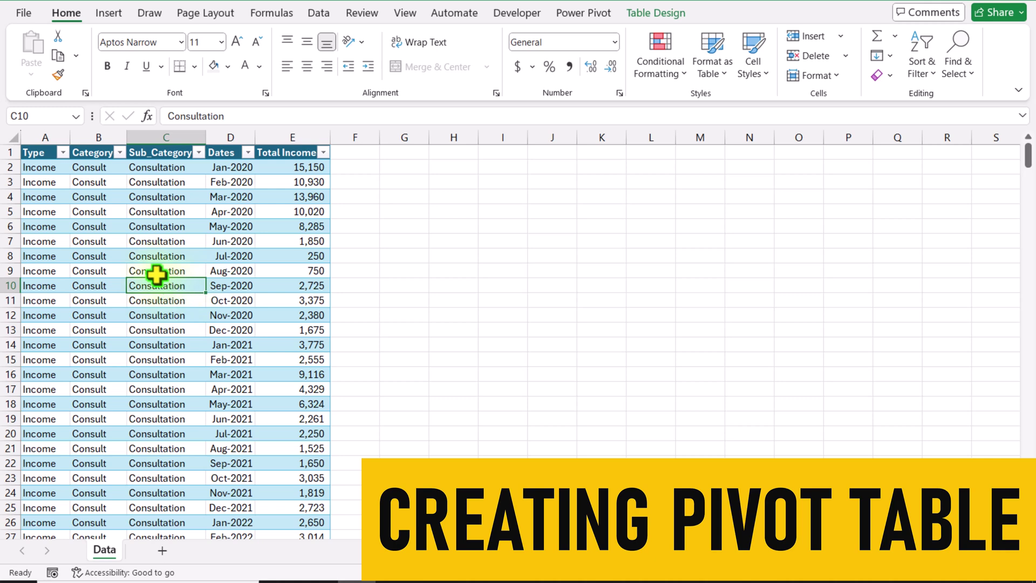
Create a PivotTable from the data table on a new worksheet
{"action": "left_click", "coordinate": [104, 14]}
{"action": "left_click", "coordinate": [49, 66]}
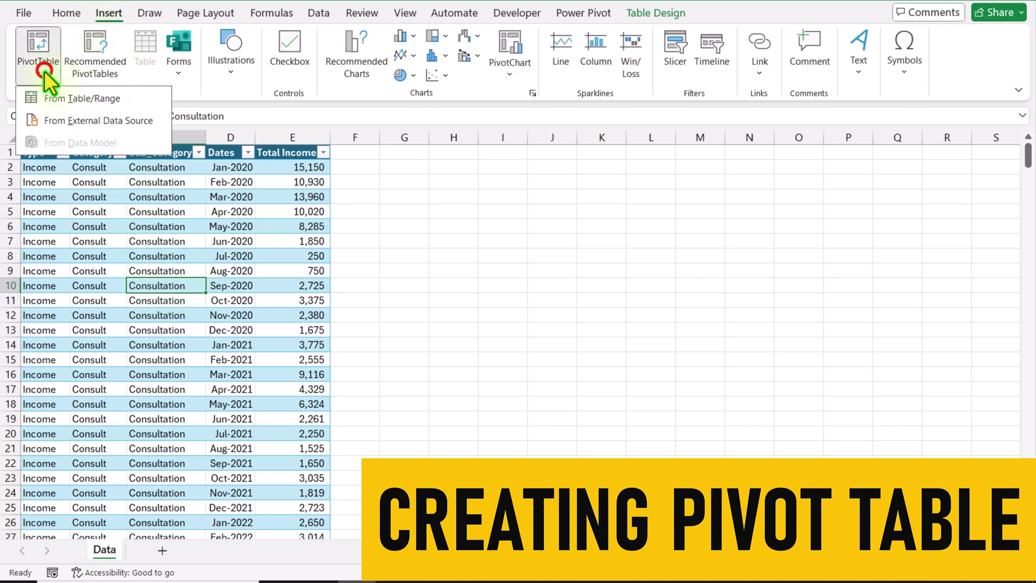
{"action": "left_click", "coordinate": [56, 96]}
{"action": "left_click", "coordinate": [713, 430]}
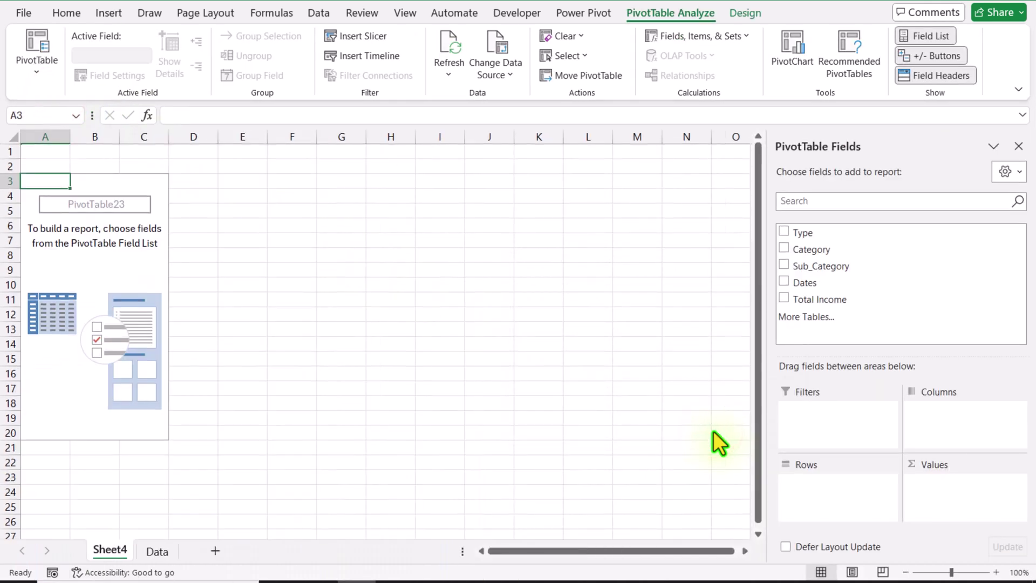
Add Dates to Rows, then remove Years, Quarters and Dates so only months remain
{"action": "left_click_drag", "start_coordinate": [804, 282], "coordinate": [820, 494]}
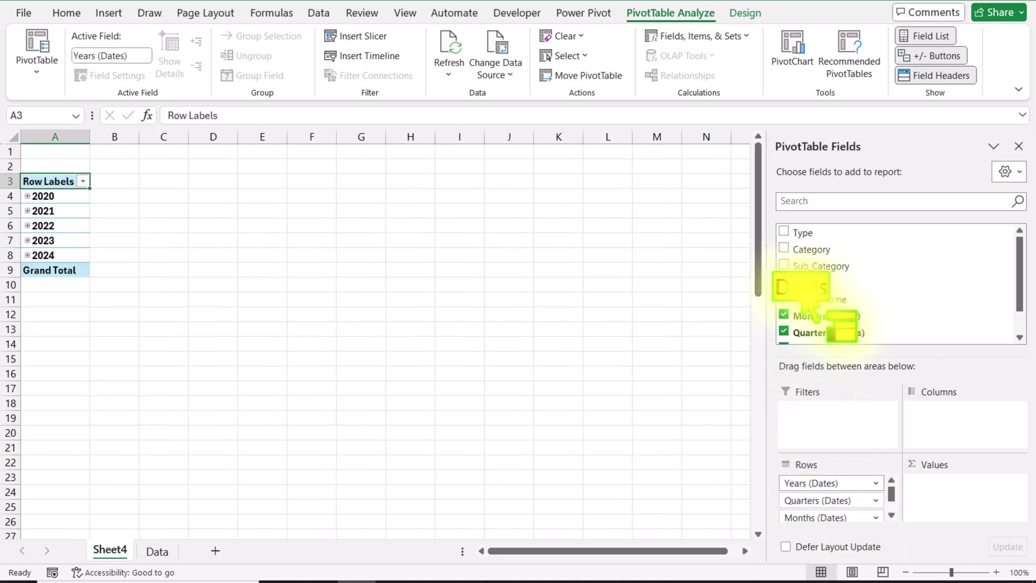
{"action": "left_click", "coordinate": [818, 482]}
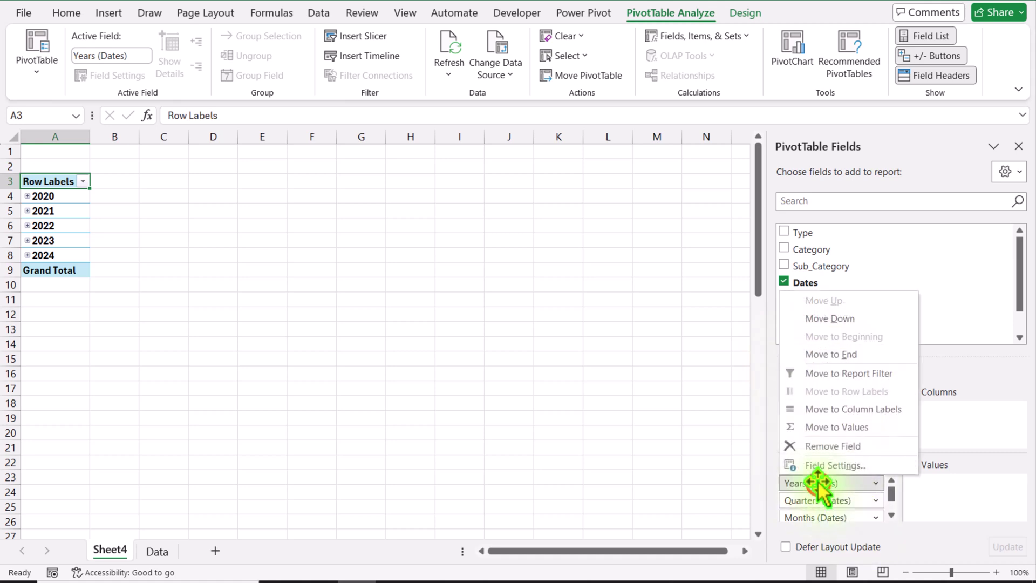
{"action": "left_click", "coordinate": [809, 446]}
{"action": "left_click", "coordinate": [815, 482]}
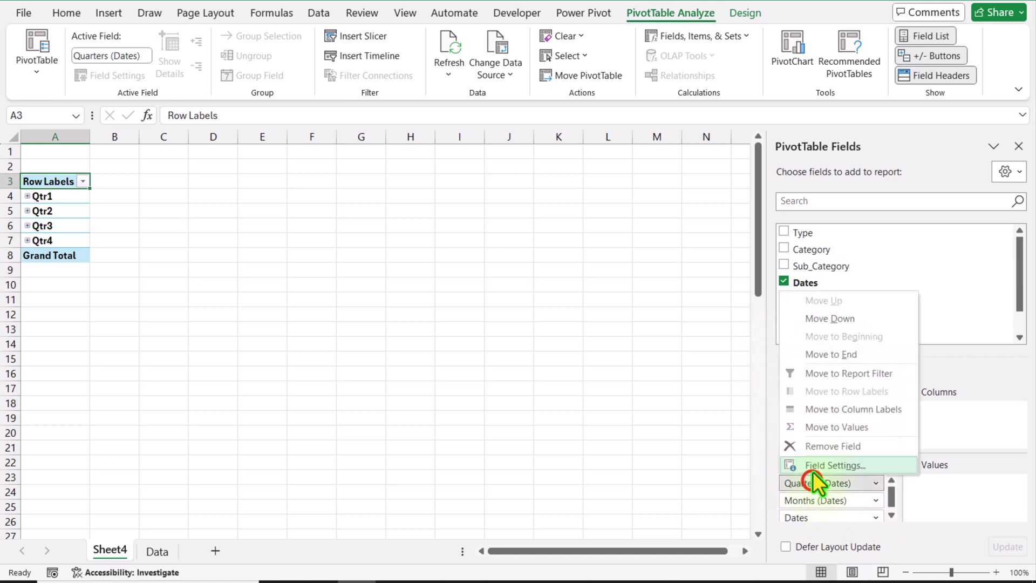
{"action": "left_click", "coordinate": [812, 445]}
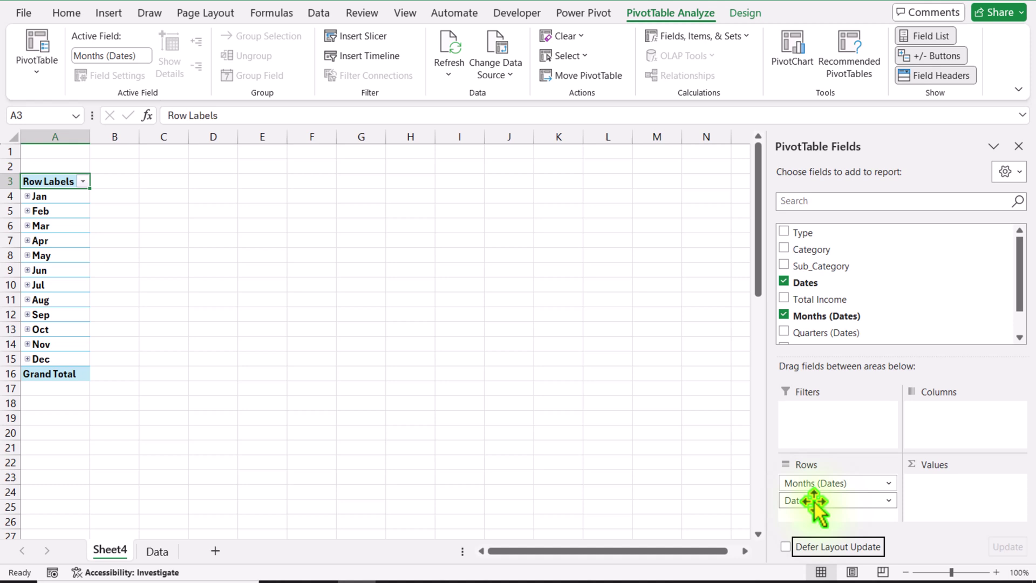
{"action": "left_click", "coordinate": [815, 500]}
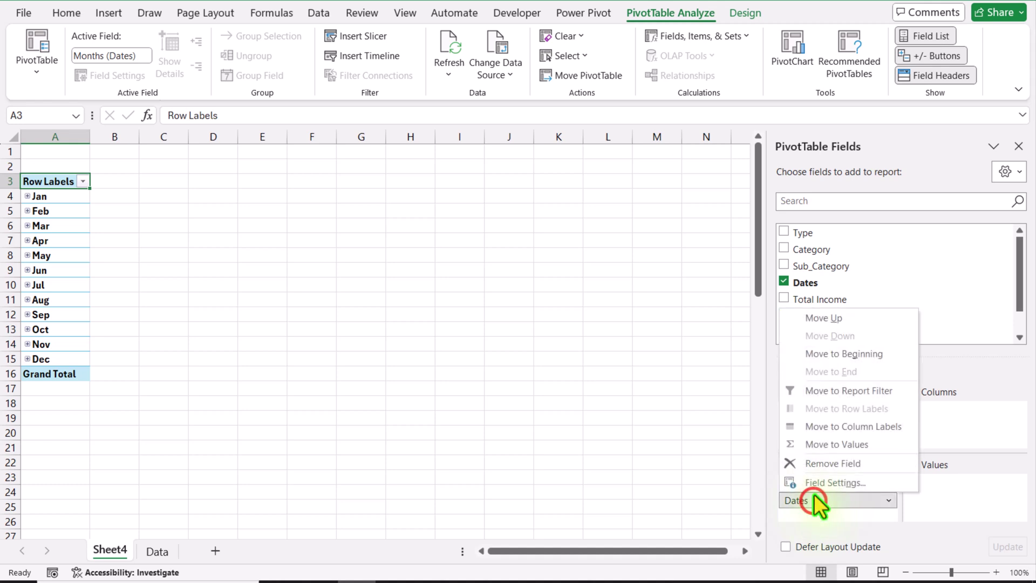
{"action": "left_click", "coordinate": [818, 464]}
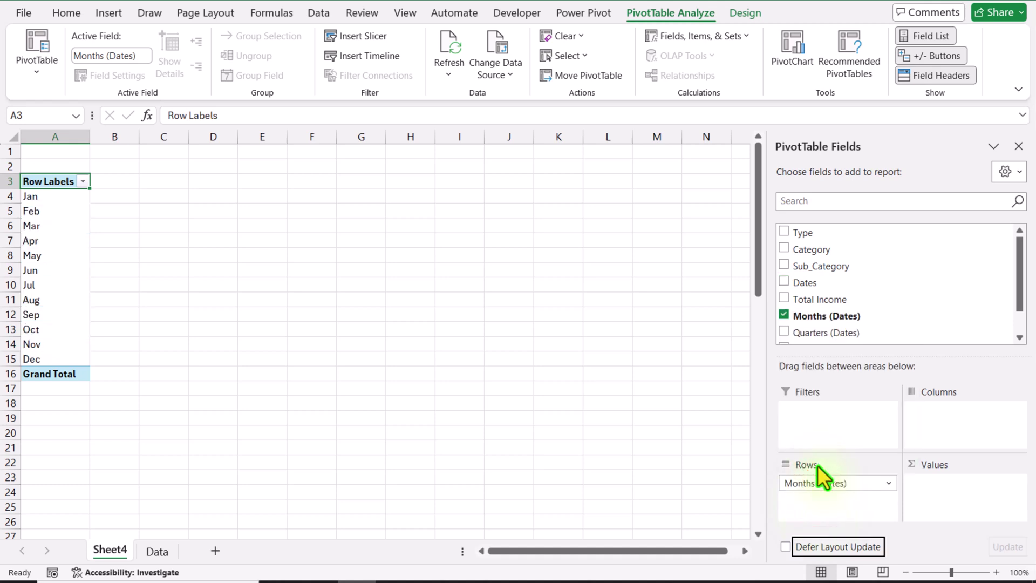
Put Years (Dates) in Columns and Sum of Total Income in Values
{"action": "scroll", "coordinate": [823, 324], "scroll_direction": "down", "scroll_amount": 2}
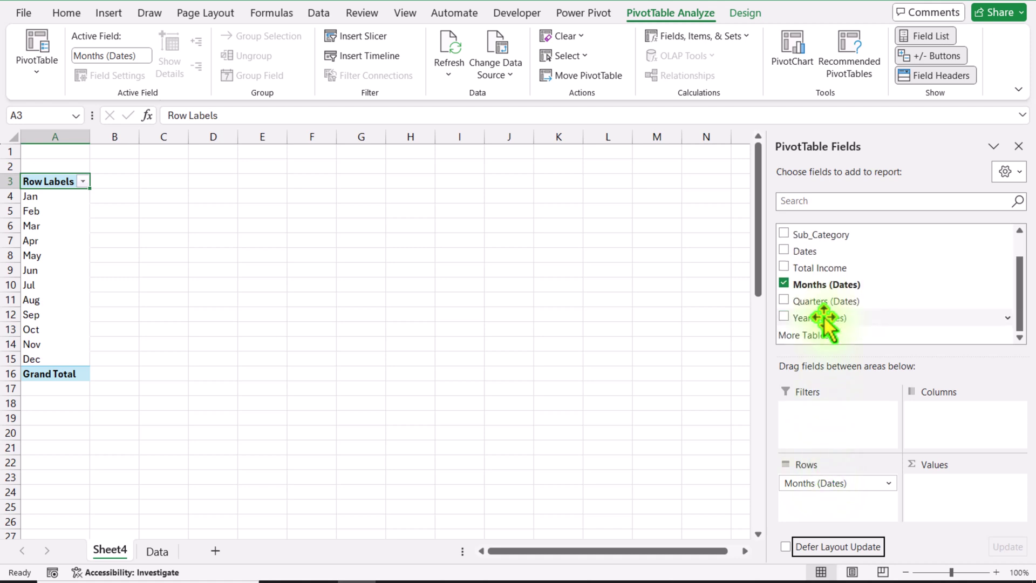
{"action": "mouse_move", "coordinate": [824, 324]}
{"action": "left_mouse_down"}
{"action": "mouse_move", "coordinate": [950, 418]}
{"action": "mouse_move", "coordinate": [965, 446]}
{"action": "mouse_move", "coordinate": [944, 411]}
{"action": "left_mouse_up"}
{"action": "mouse_move", "coordinate": [825, 268]}
{"action": "left_mouse_down"}
{"action": "mouse_move", "coordinate": [940, 506]}
{"action": "mouse_move", "coordinate": [939, 496]}
{"action": "left_mouse_up"}
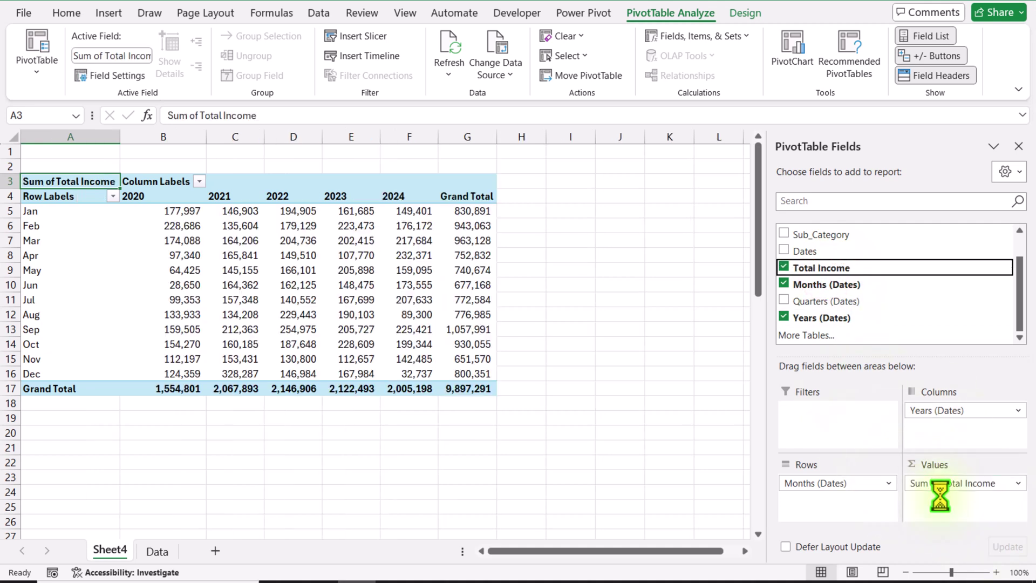
Rename the PivotTable to 'Static'
{"action": "left_click", "coordinate": [37, 75]}
{"action": "left_click", "coordinate": [72, 128]}
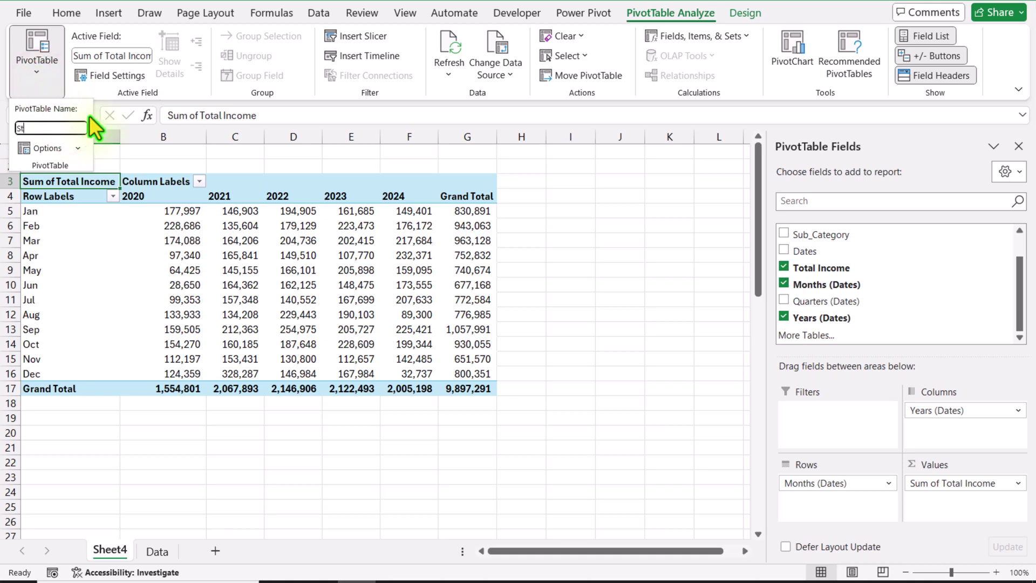
{"action": "key", "text": "Return"}
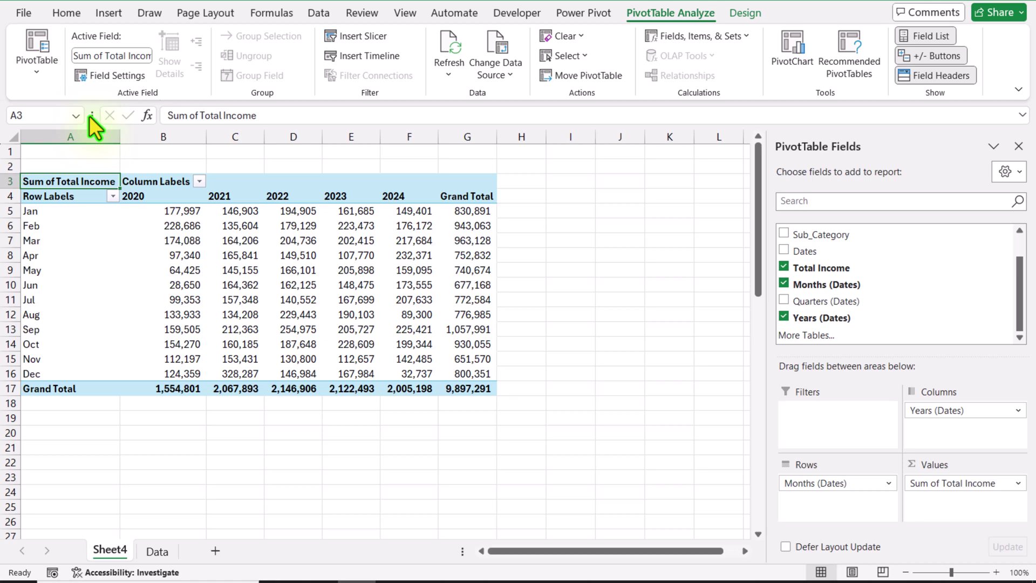
Turn grand totals off for rows and columns, then copy the pivot range A3:F16
{"action": "left_click", "coordinate": [745, 14]}
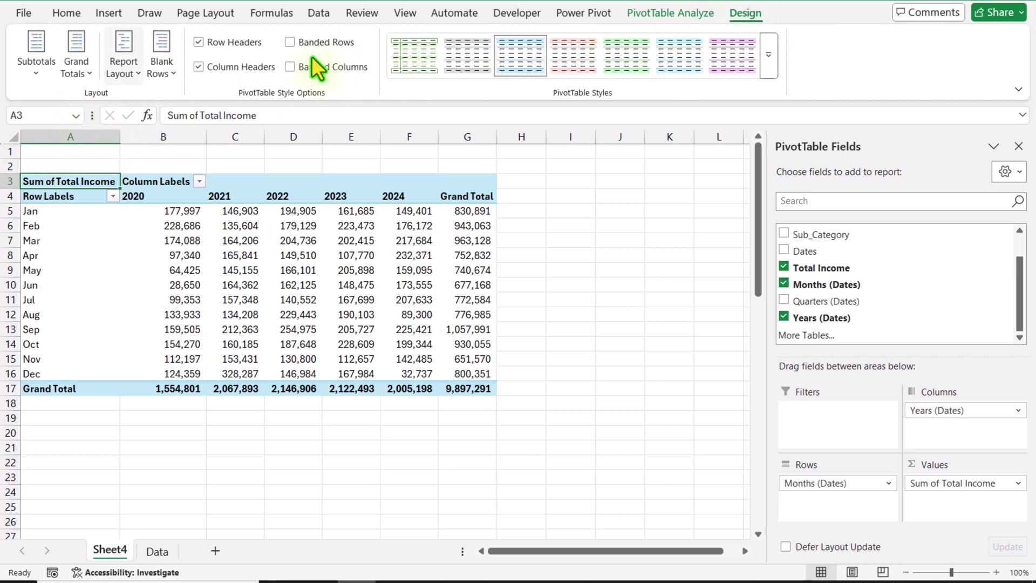
{"action": "left_click", "coordinate": [85, 77]}
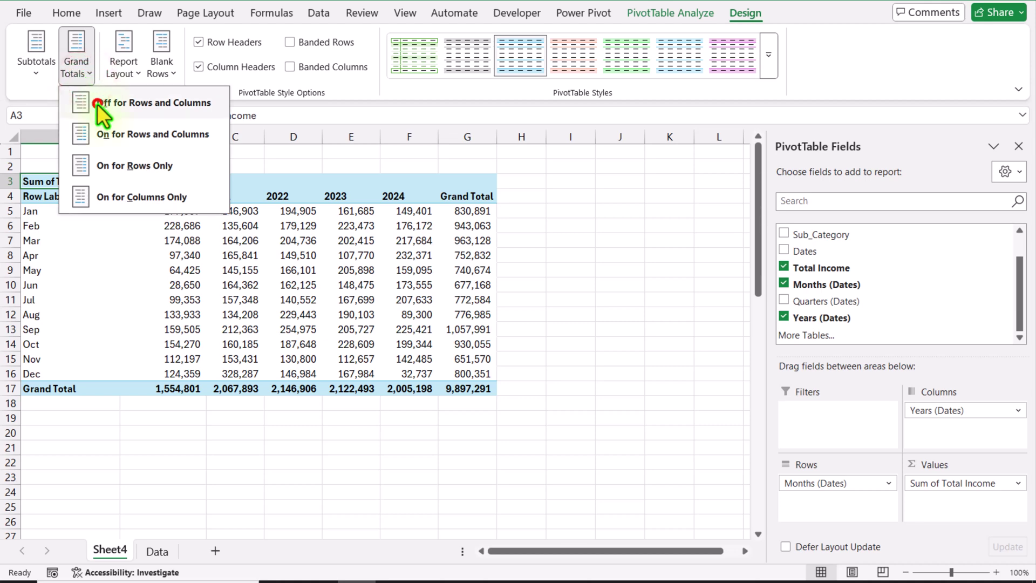
{"action": "left_click", "coordinate": [97, 103]}
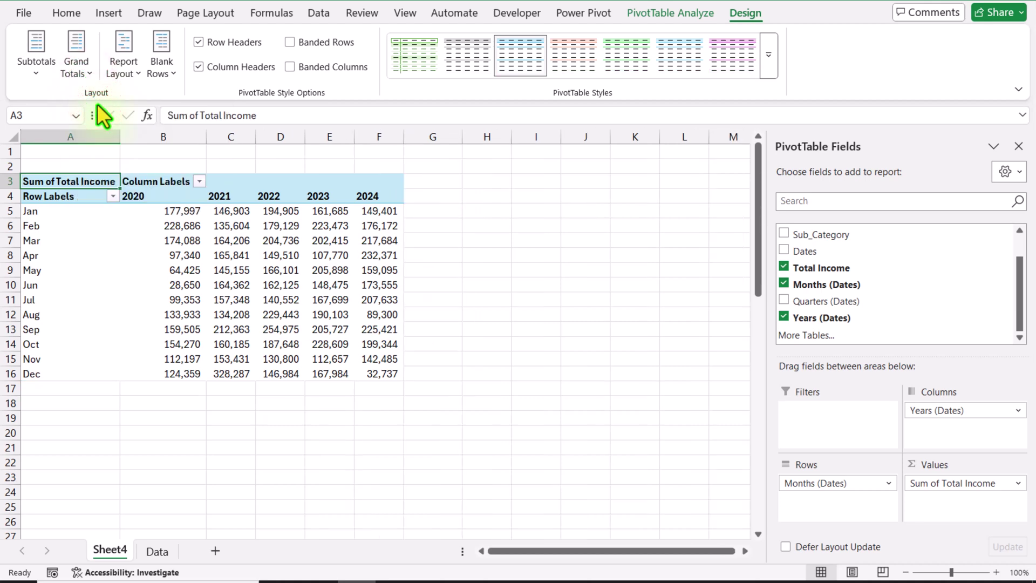
{"action": "left_click_drag", "start_coordinate": [82, 181], "coordinate": [358, 377]}
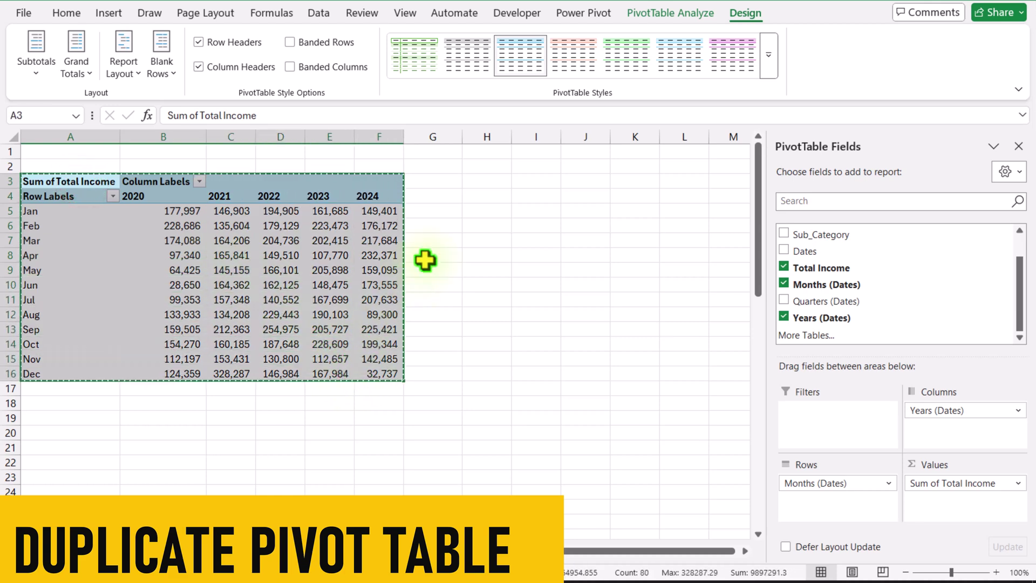
Paste the pivot at H3 and reduce it to Years (Dates) as row labels only
{"action": "left_click", "coordinate": [482, 178]}
{"action": "key", "text": "ctrl+v"}
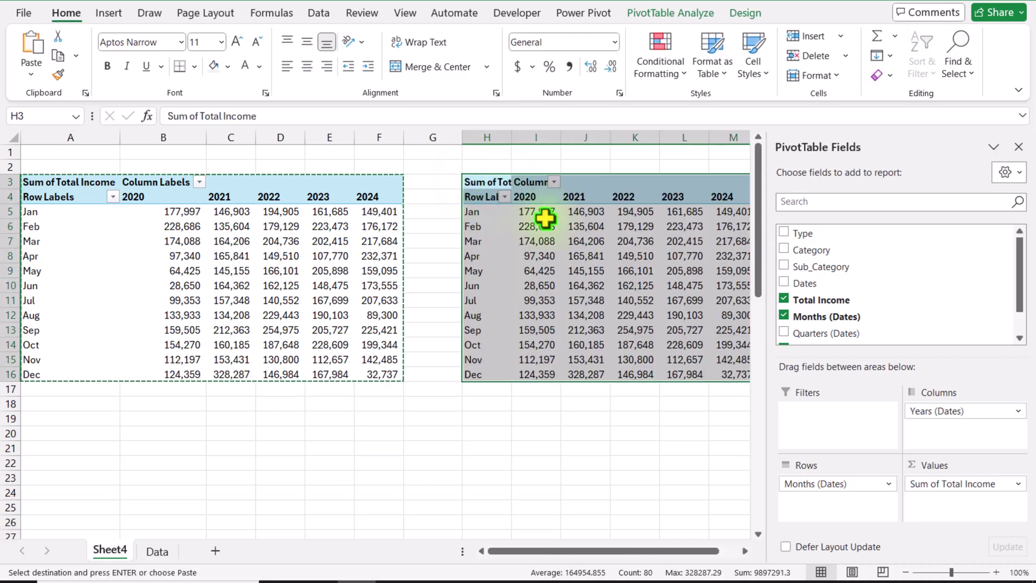
{"action": "left_click", "coordinate": [863, 484]}
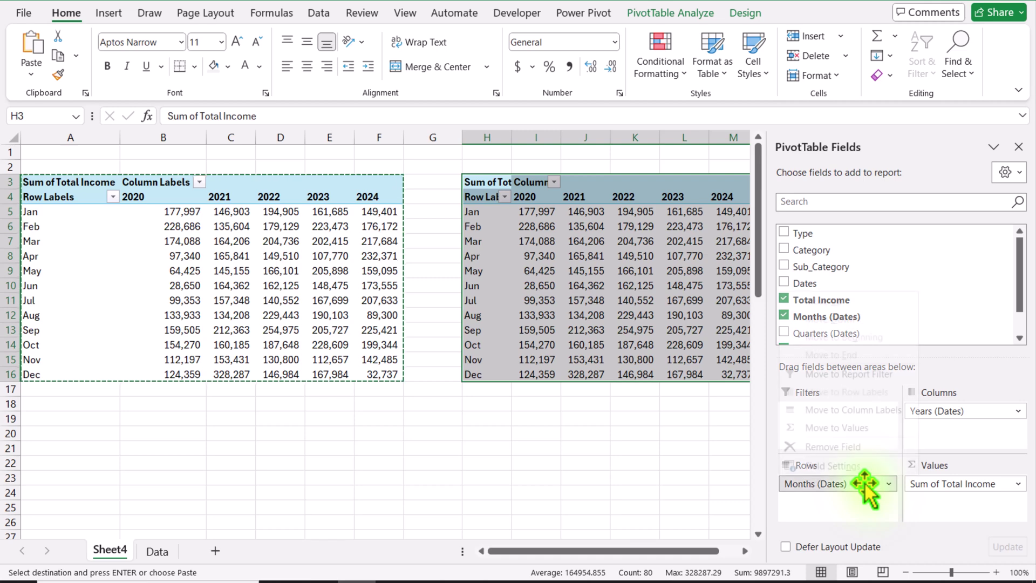
{"action": "left_click_drag", "start_coordinate": [856, 477], "coordinate": [850, 449]}
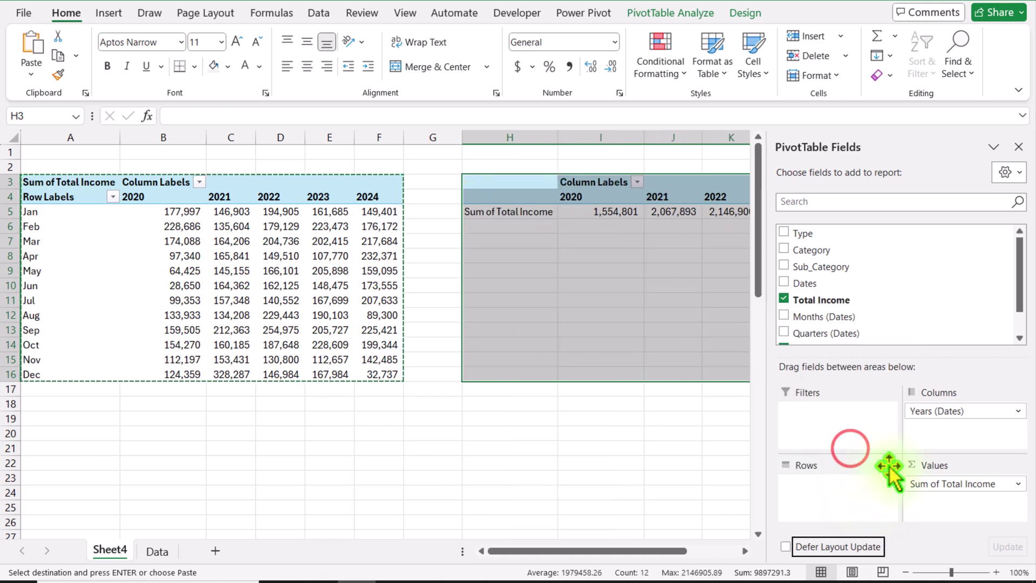
{"action": "left_click", "coordinate": [943, 491]}
{"action": "left_click", "coordinate": [946, 449]}
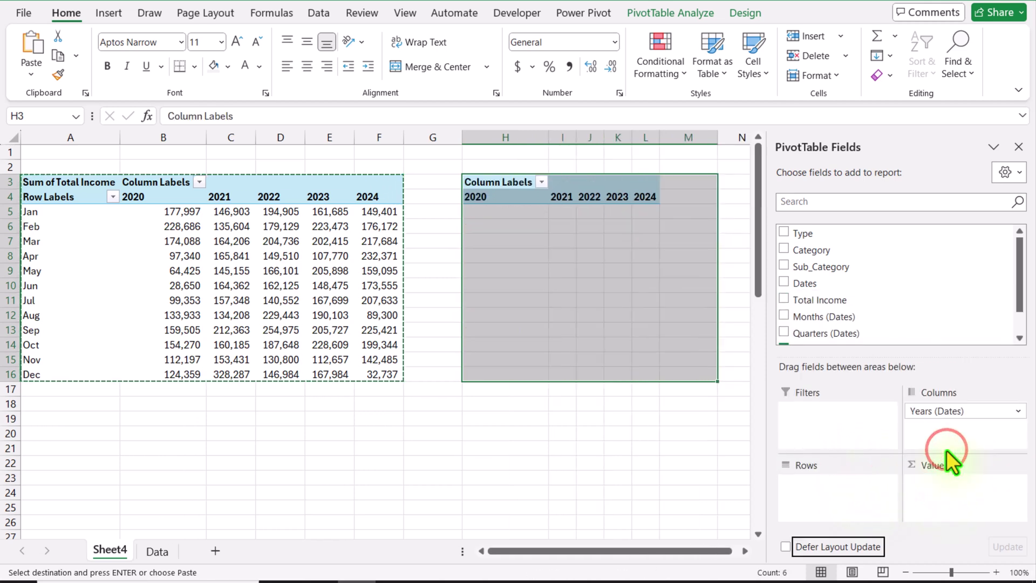
{"action": "left_click_drag", "start_coordinate": [958, 421], "coordinate": [840, 504]}
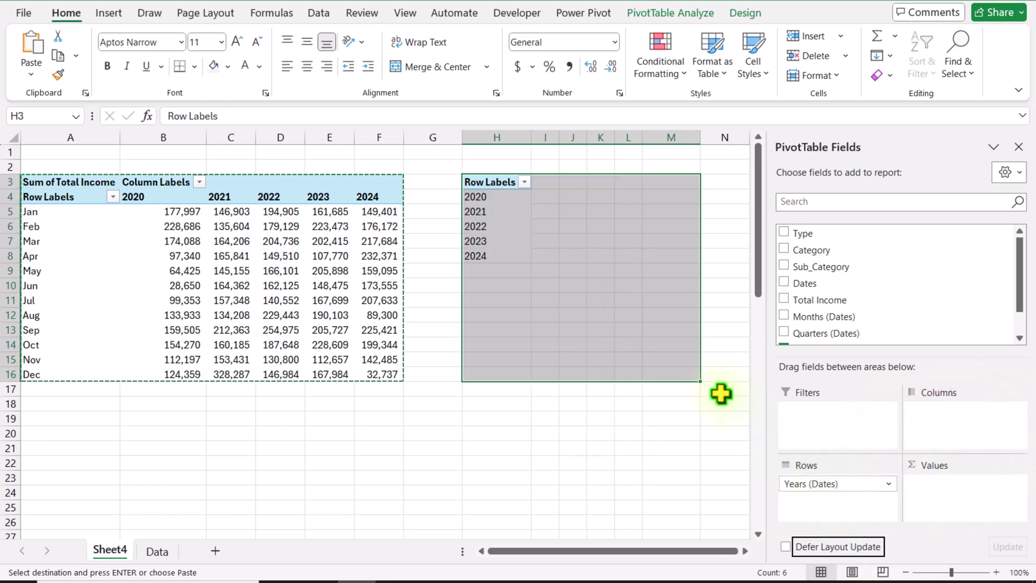
{"action": "left_click", "coordinate": [507, 212]}
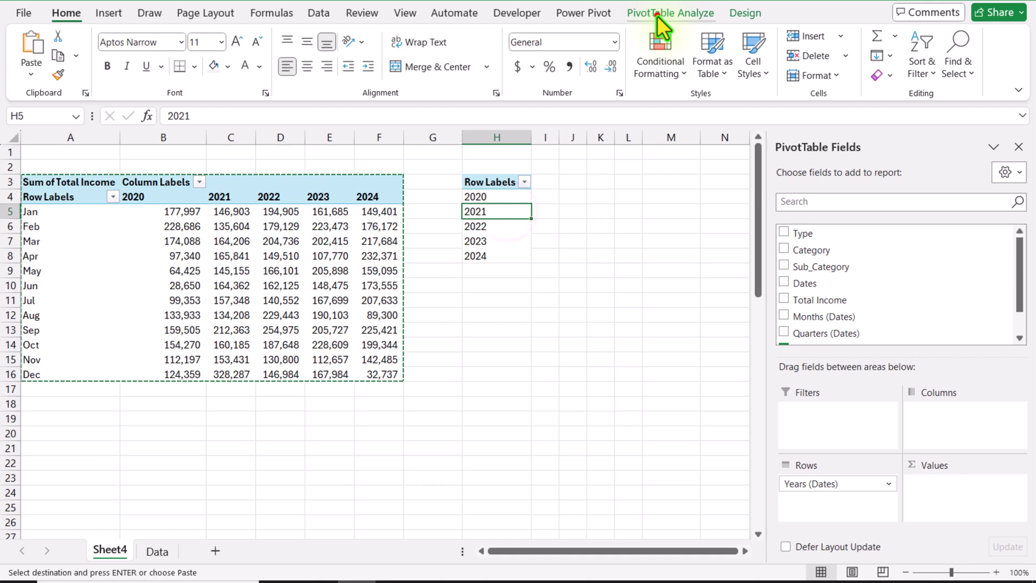
Check the copy's PivotTable name, PivotTable24, without changing it
{"action": "left_click", "coordinate": [659, 14]}
{"action": "left_click", "coordinate": [48, 67]}
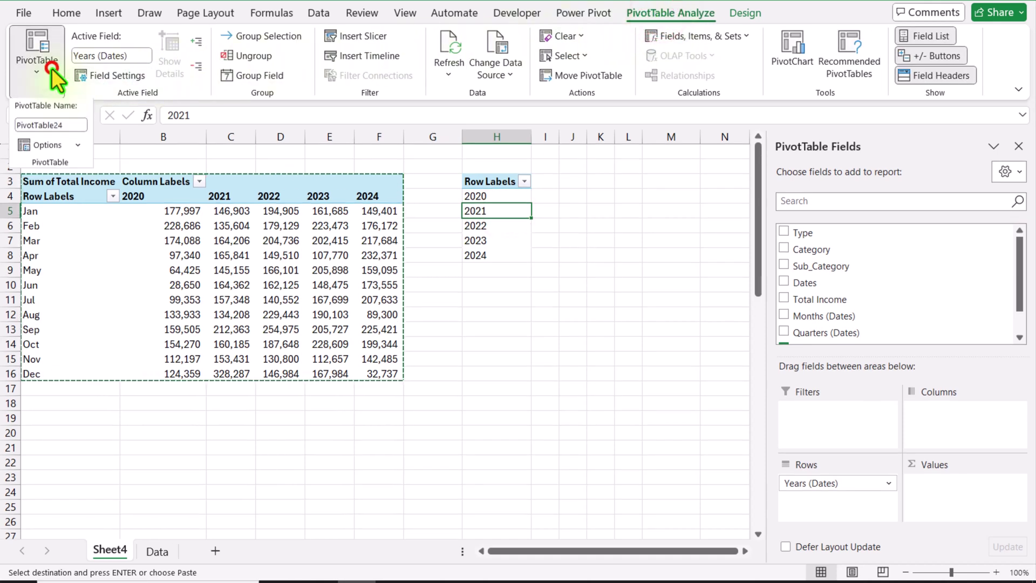
{"action": "left_click", "coordinate": [73, 128]}
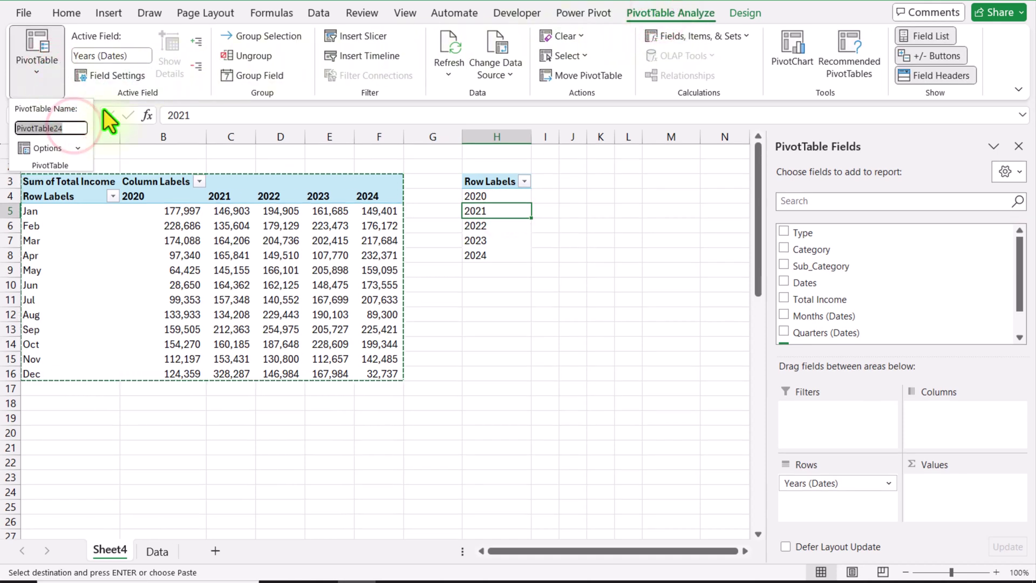
{"action": "key", "text": "Escape"}
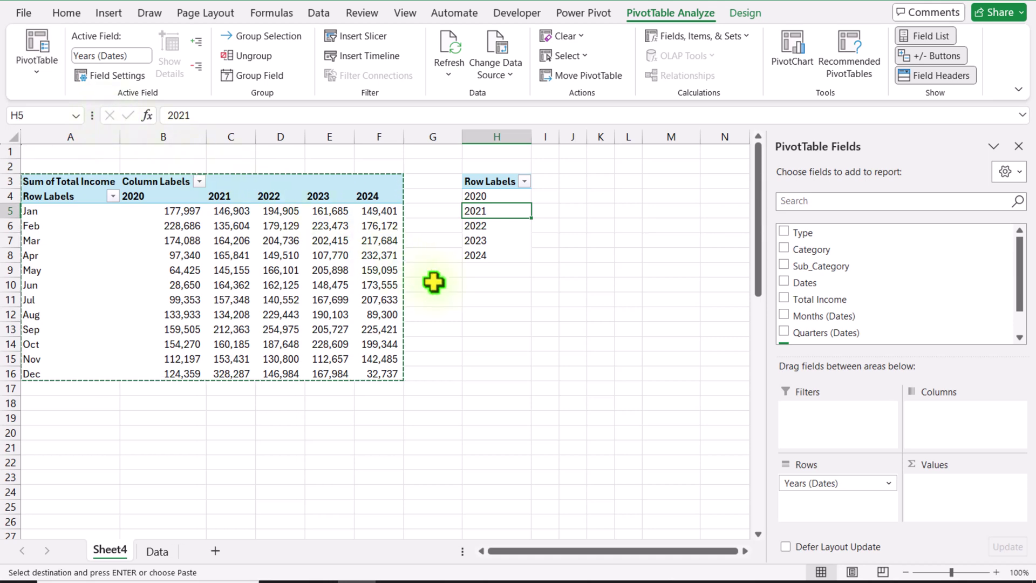
Insert Category and Years (Dates) slicers for the first pivot
{"action": "left_click", "coordinate": [376, 257]}
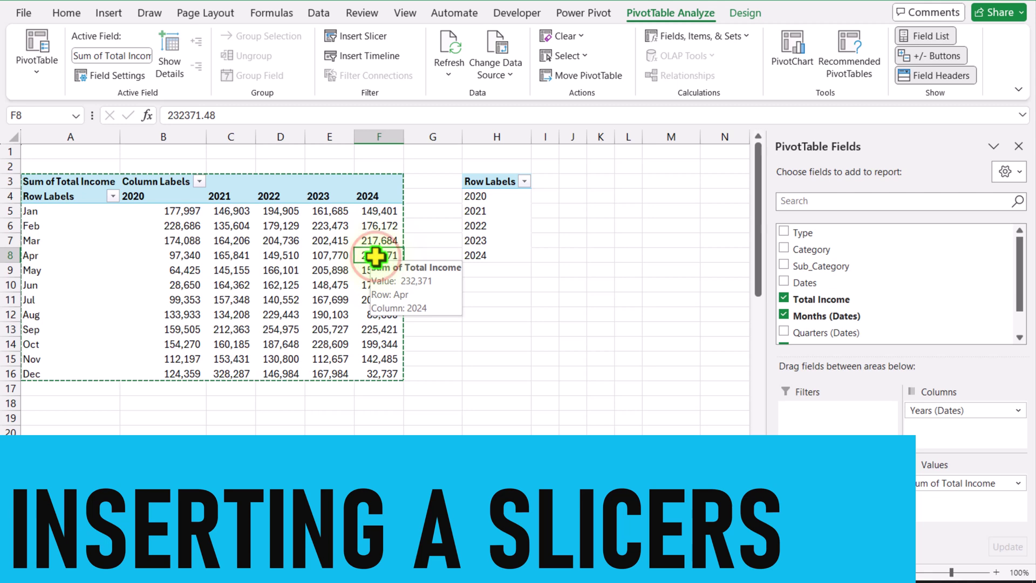
{"action": "left_click", "coordinate": [355, 37]}
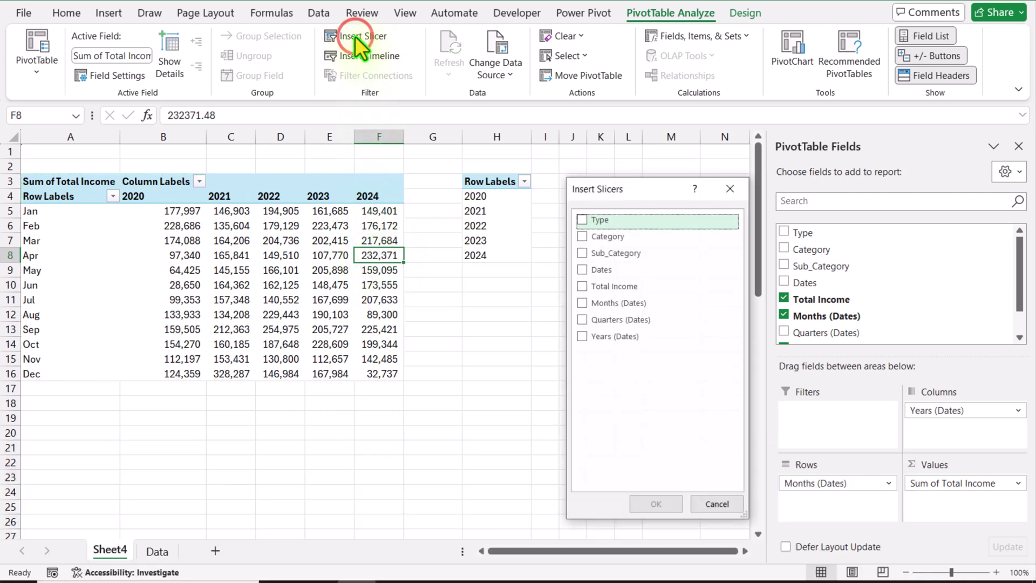
{"action": "left_click", "coordinate": [582, 237]}
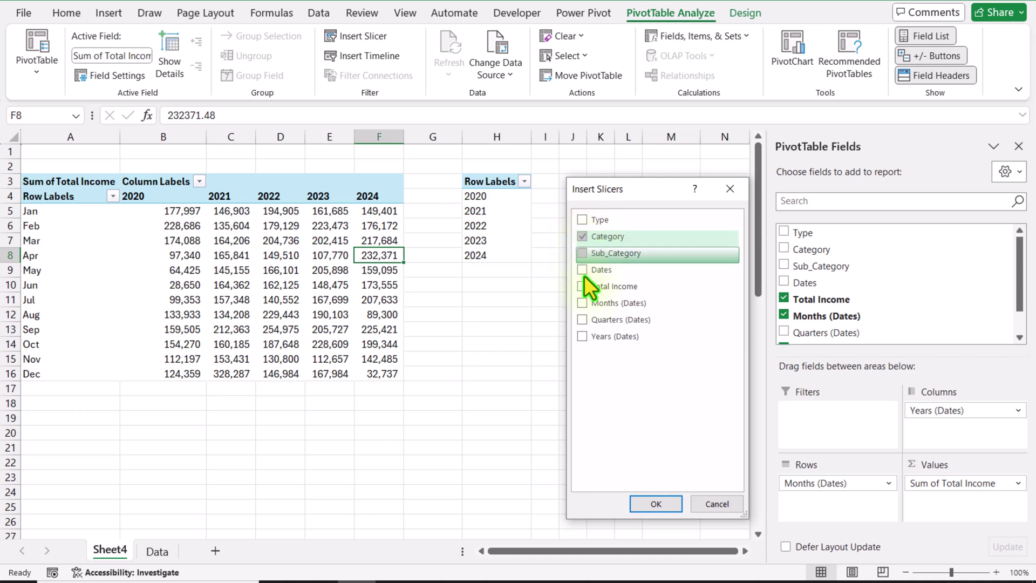
{"action": "left_click", "coordinate": [583, 335]}
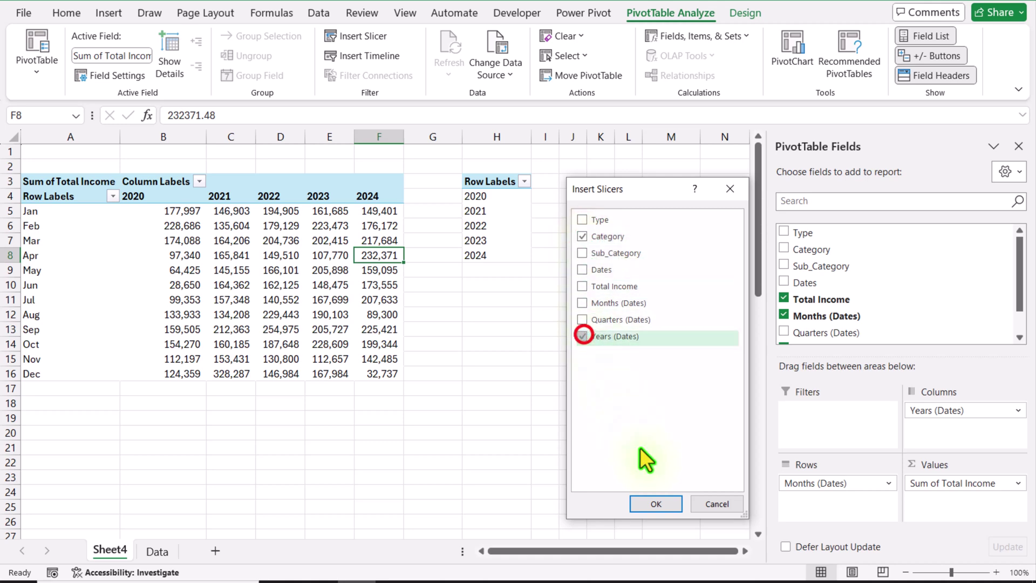
{"action": "left_click", "coordinate": [667, 504]}
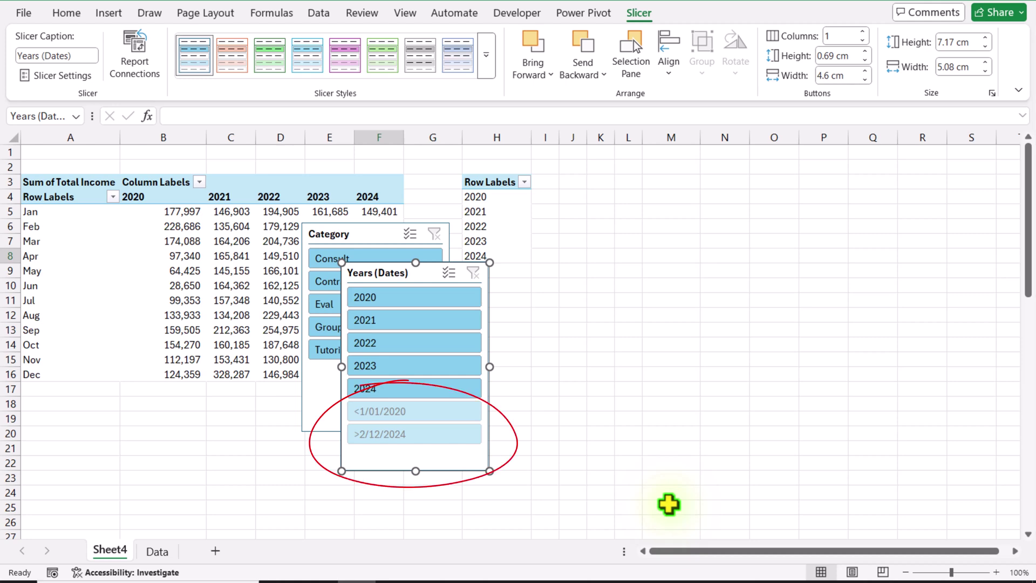
Hide empty items in the Years slicer, set 2 columns, resize and move it beside the tables
{"action": "left_click", "coordinate": [67, 75]}
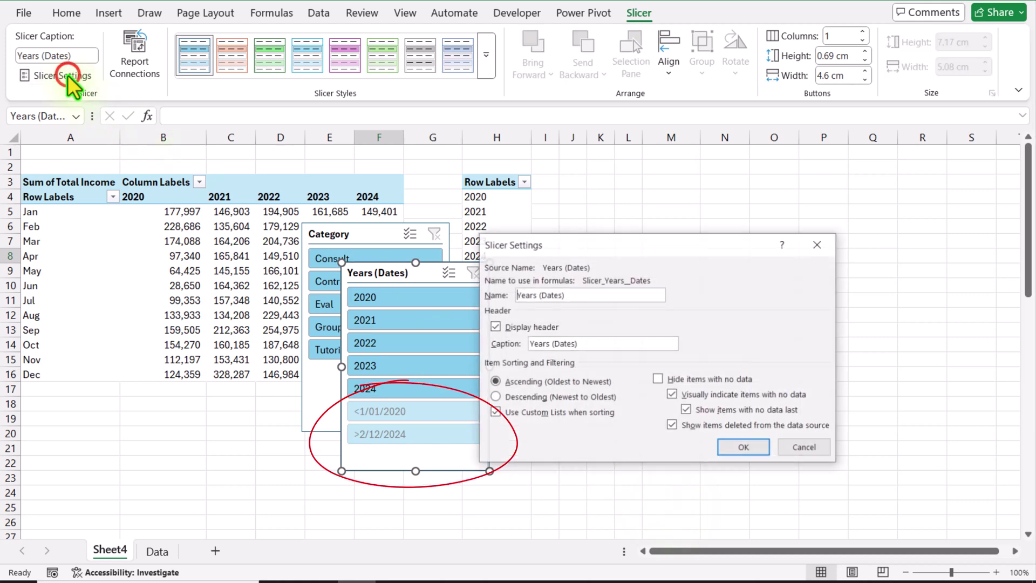
{"action": "left_click", "coordinate": [692, 379]}
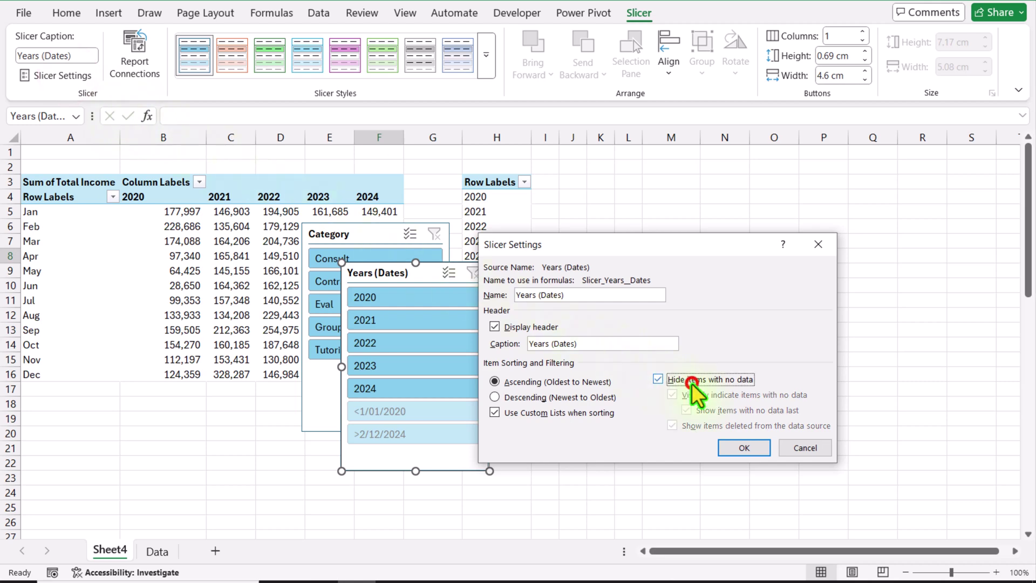
{"action": "left_click", "coordinate": [736, 449]}
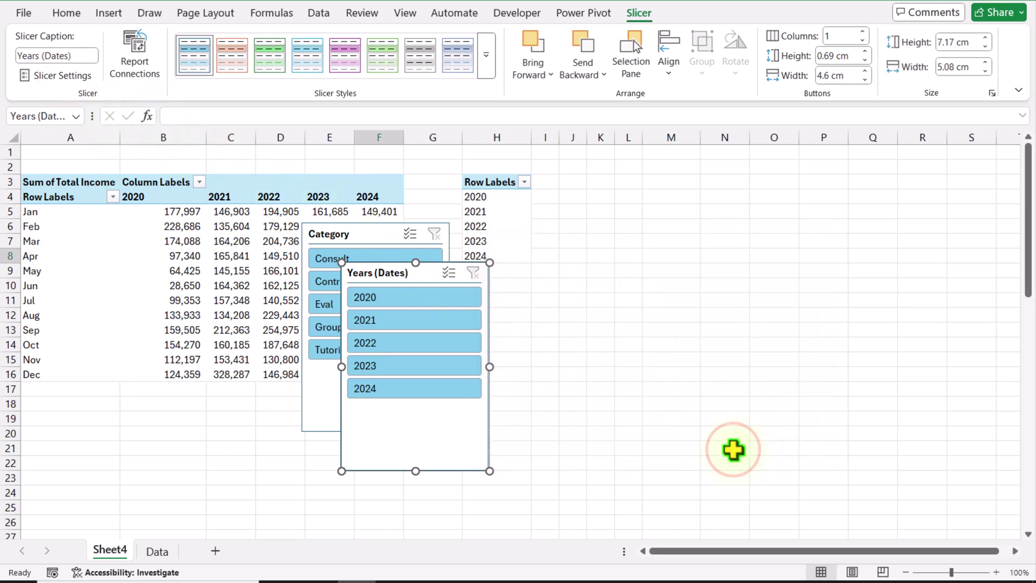
{"action": "left_click_drag", "start_coordinate": [381, 264], "coordinate": [641, 189]}
{"action": "left_click", "coordinate": [862, 32]}
{"action": "left_click_drag", "start_coordinate": [674, 396], "coordinate": [677, 295]}
Give the Category slicer the same settings, place it beneath Years, then filter to 2020
{"action": "left_click", "coordinate": [381, 232]}
{"action": "left_click", "coordinate": [62, 75]}
{"action": "left_click", "coordinate": [709, 377]}
{"action": "left_click", "coordinate": [759, 450]}
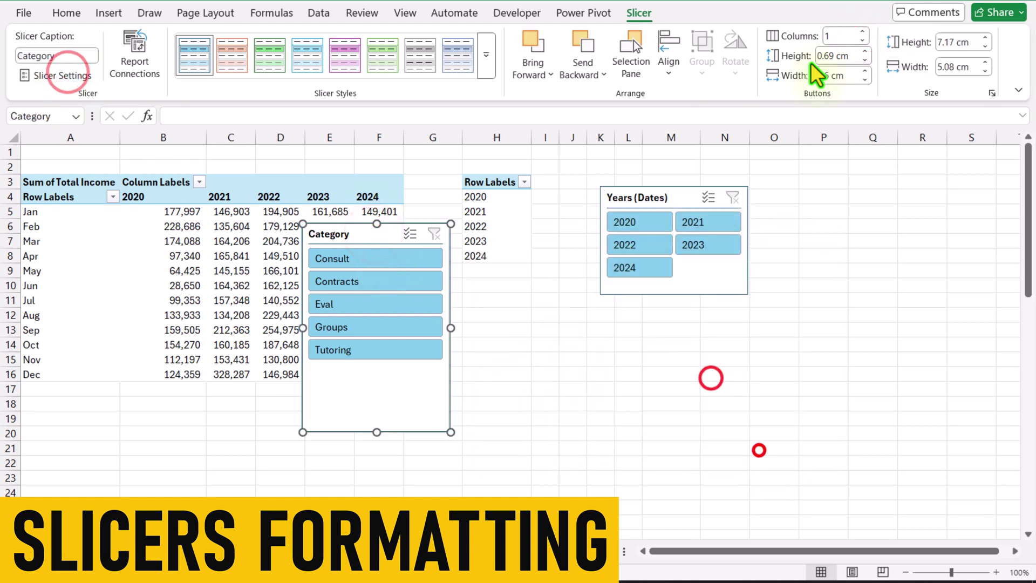
{"action": "left_click", "coordinate": [862, 32]}
{"action": "left_click_drag", "start_coordinate": [377, 432], "coordinate": [365, 331]}
{"action": "left_click_drag", "start_coordinate": [346, 222], "coordinate": [640, 302]}
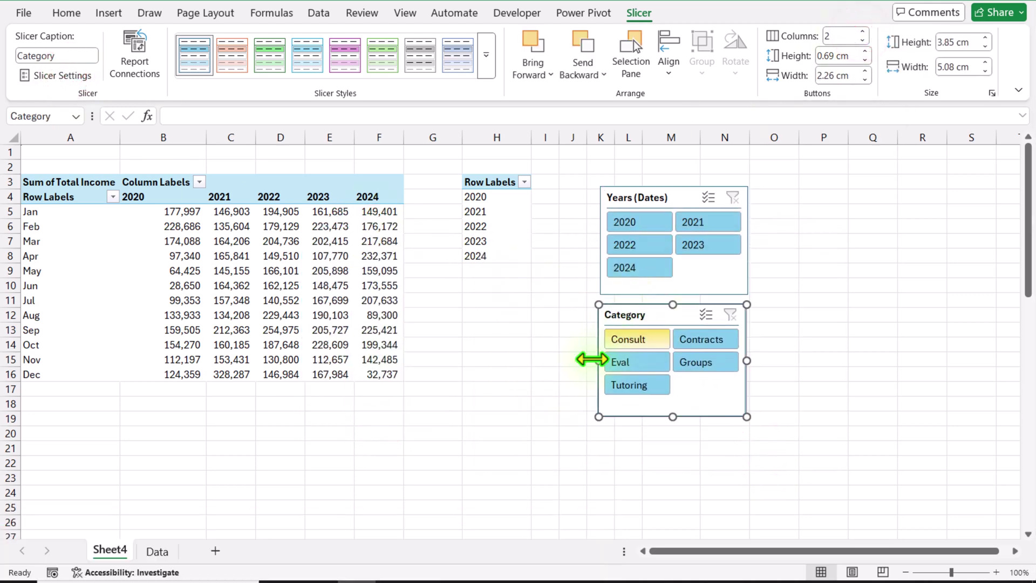
{"action": "left_click", "coordinate": [639, 219]}
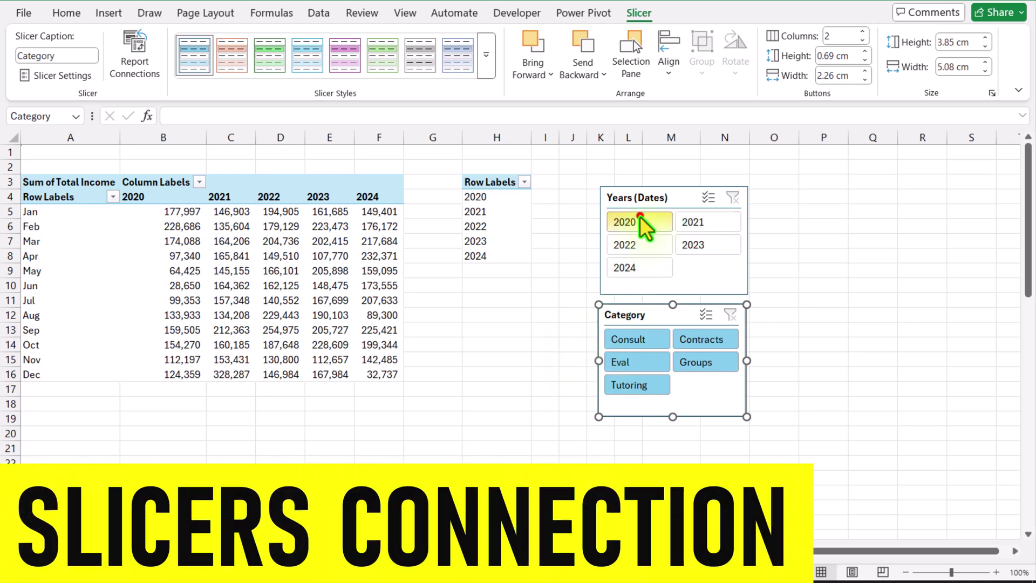
Try the 2022 and 2024 year filters, then clear the year filter
{"action": "left_click", "coordinate": [637, 245]}
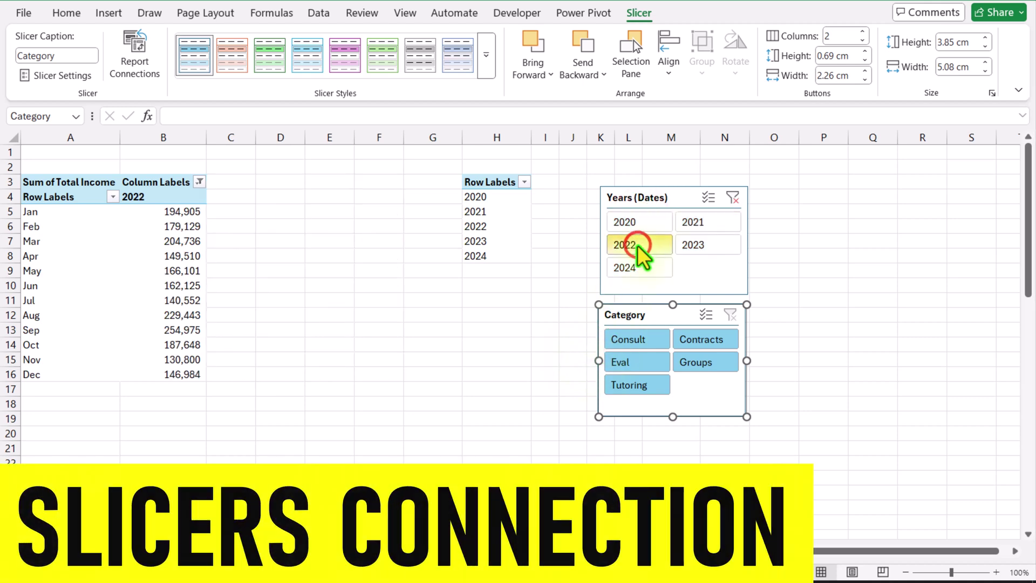
{"action": "left_click", "coordinate": [643, 267]}
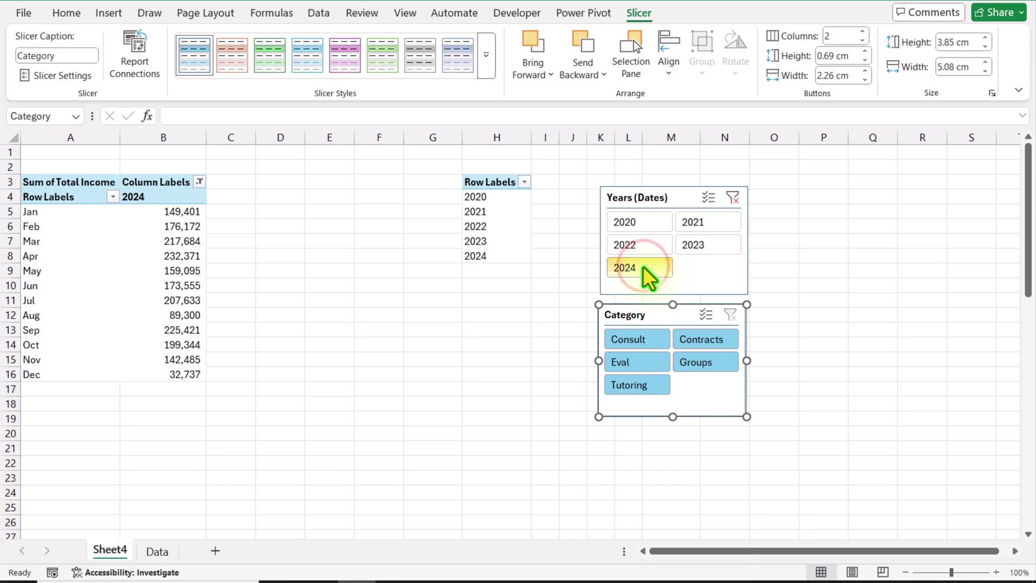
{"action": "left_click", "coordinate": [732, 198]}
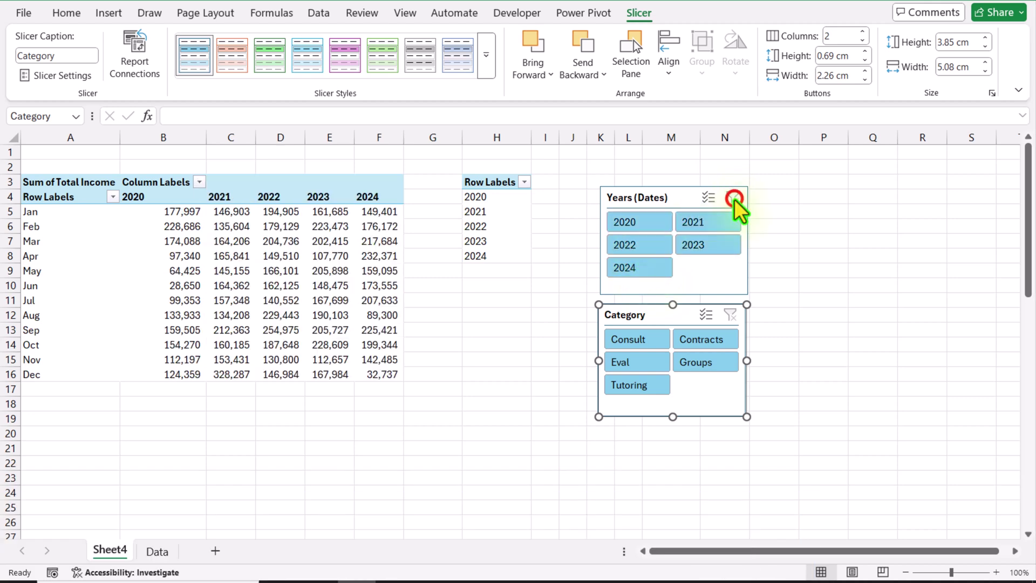
Connect the Years slicer to the Dynamic pivot instead of Static
{"action": "left_click", "coordinate": [683, 185]}
{"action": "left_click", "coordinate": [127, 72]}
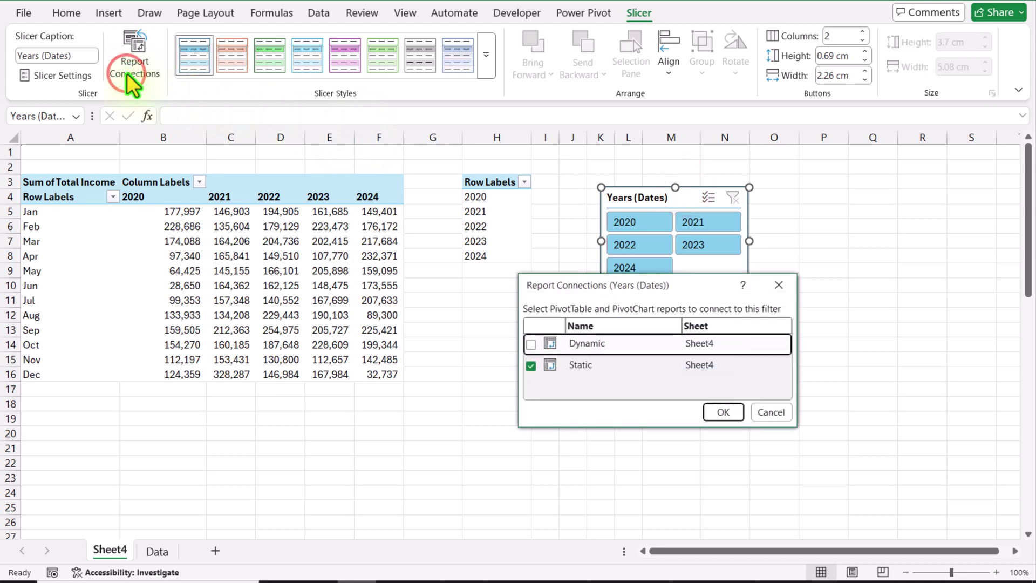
{"action": "left_click", "coordinate": [531, 366]}
{"action": "left_click", "coordinate": [530, 345]}
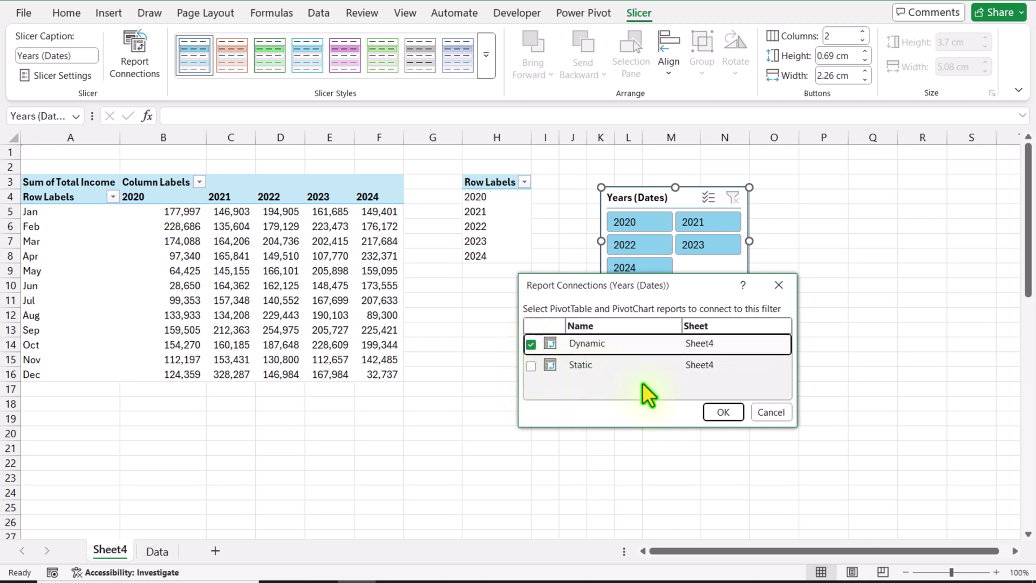
{"action": "left_click", "coordinate": [715, 408]}
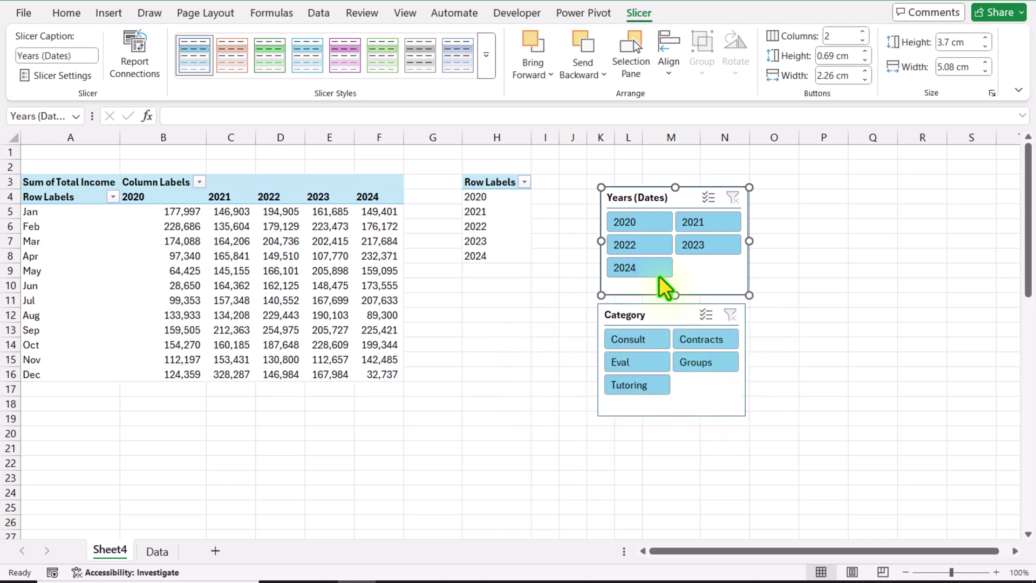
Filter Years to 2023 and Category to Contracts
{"action": "left_click", "coordinate": [638, 230]}
{"action": "left_click", "coordinate": [641, 248]}
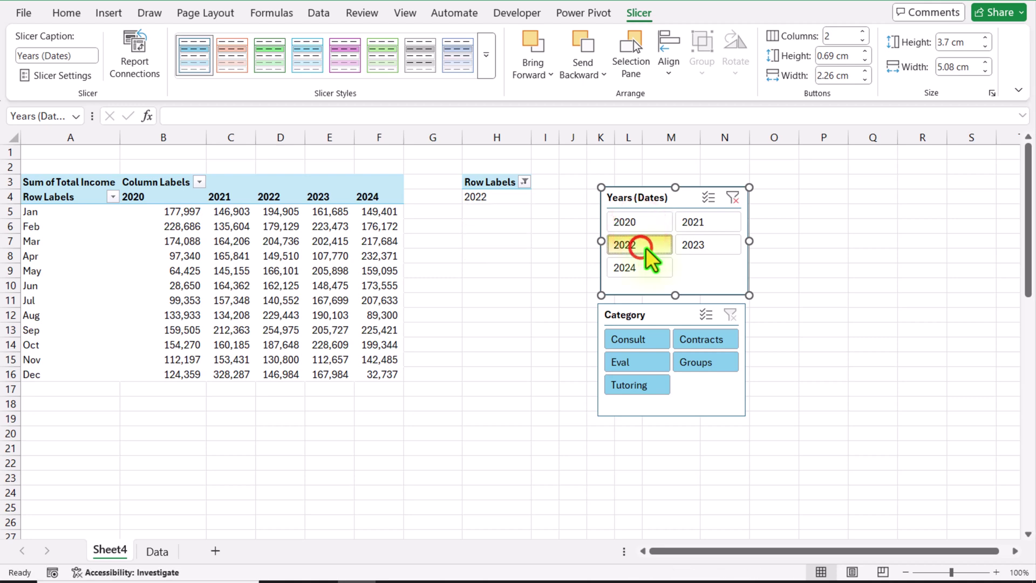
{"action": "left_click", "coordinate": [686, 247]}
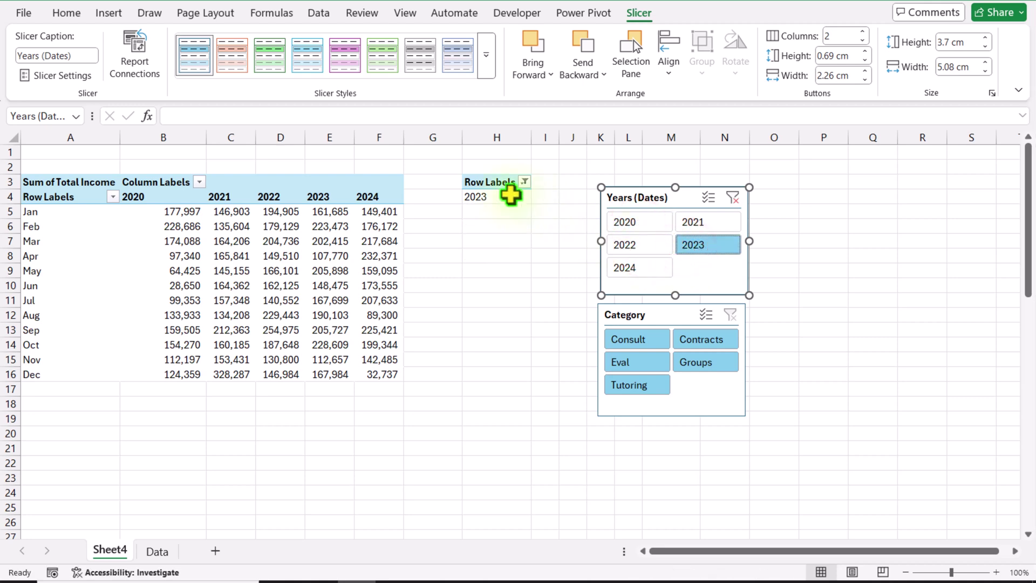
{"action": "left_click", "coordinate": [640, 341]}
{"action": "left_click", "coordinate": [618, 362]}
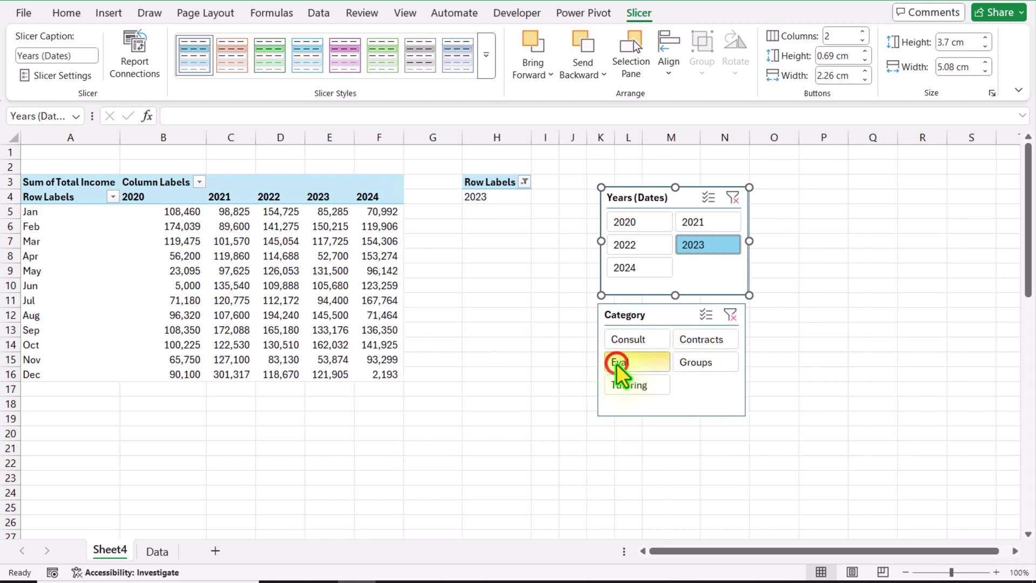
{"action": "left_click", "coordinate": [691, 363]}
{"action": "left_click", "coordinate": [693, 341]}
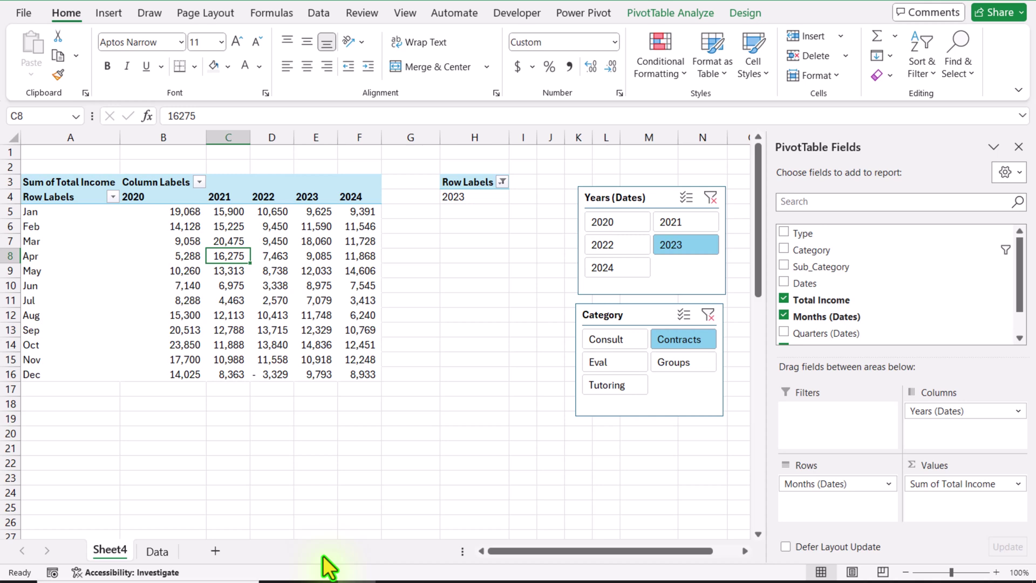
Enter headers Months, Previous, Current, Max, Diff +, Diff -, Data Label +, Data Label - in B19:I19 and equalize column widths
{"action": "left_click", "coordinate": [132, 421]}
{"action": "type", "text": "Months"}
{"action": "key", "text": "Tab"}
{"action": "type", "text": "Previous"}
{"action": "key", "text": "Tab"}
{"action": "type", "text": "Current\tMax\tDiff +\tDiff -\tData Label +\tData Label -"}
{"action": "left_click_drag", "start_coordinate": [163, 137], "coordinate": [523, 137]}
{"action": "left_click_drag", "start_coordinate": [207, 137], "coordinate": [200, 139]}
{"action": "left_click", "coordinate": [215, 463]}
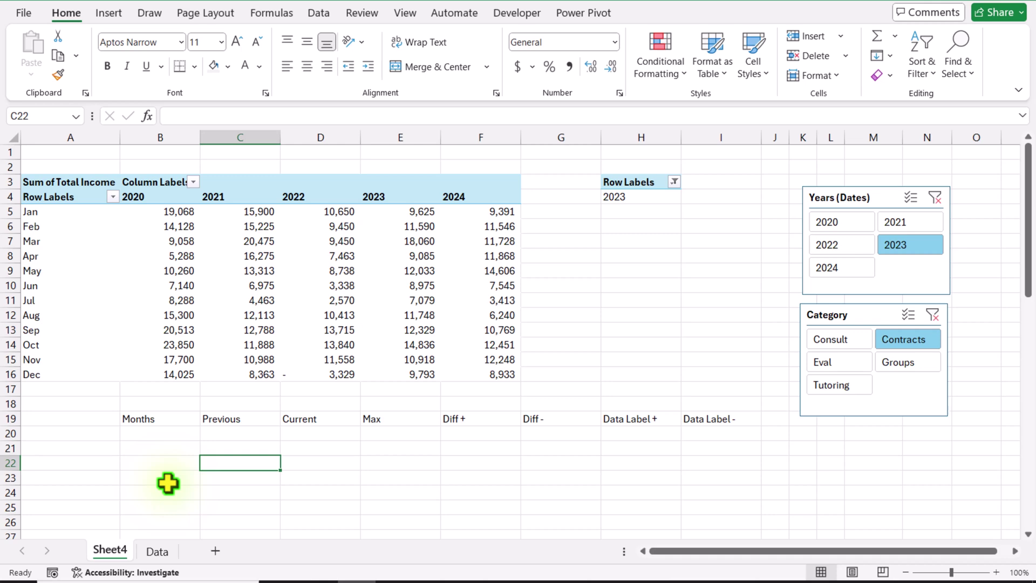
Enter =A5:A16 in B20 so Jan–Dec spill down the Months column
{"action": "scroll", "coordinate": [168, 483], "scroll_direction": "down", "scroll_amount": 4}
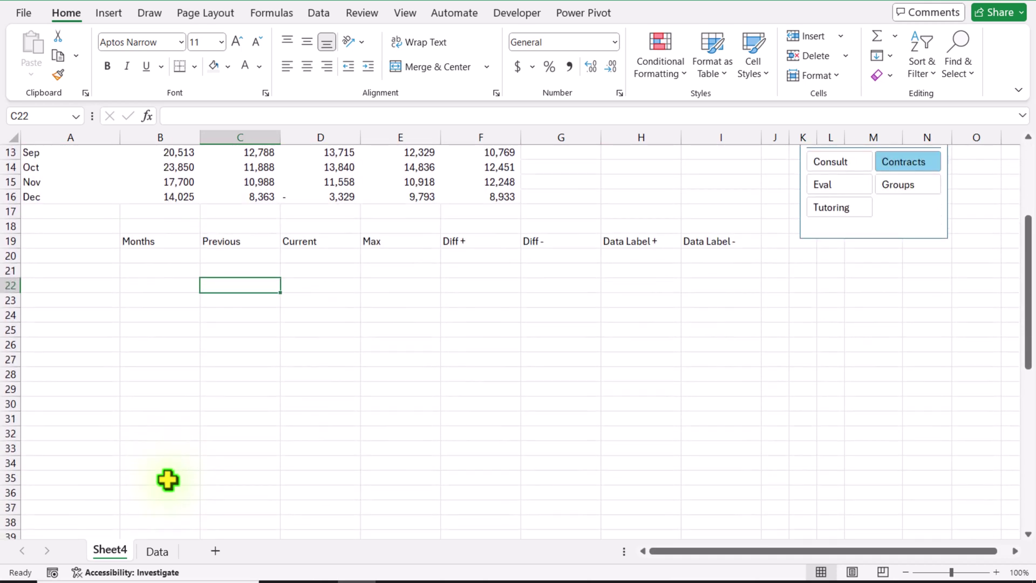
{"action": "left_click", "coordinate": [154, 259]}
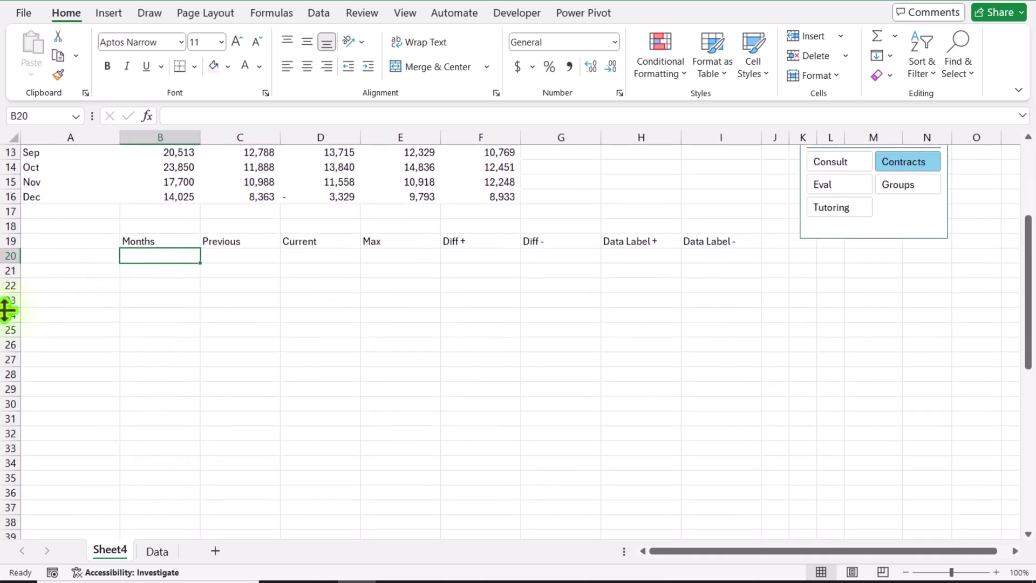
{"action": "type", "text": "="}
{"action": "scroll", "coordinate": [21, 237], "scroll_direction": "up", "scroll_amount": 3}
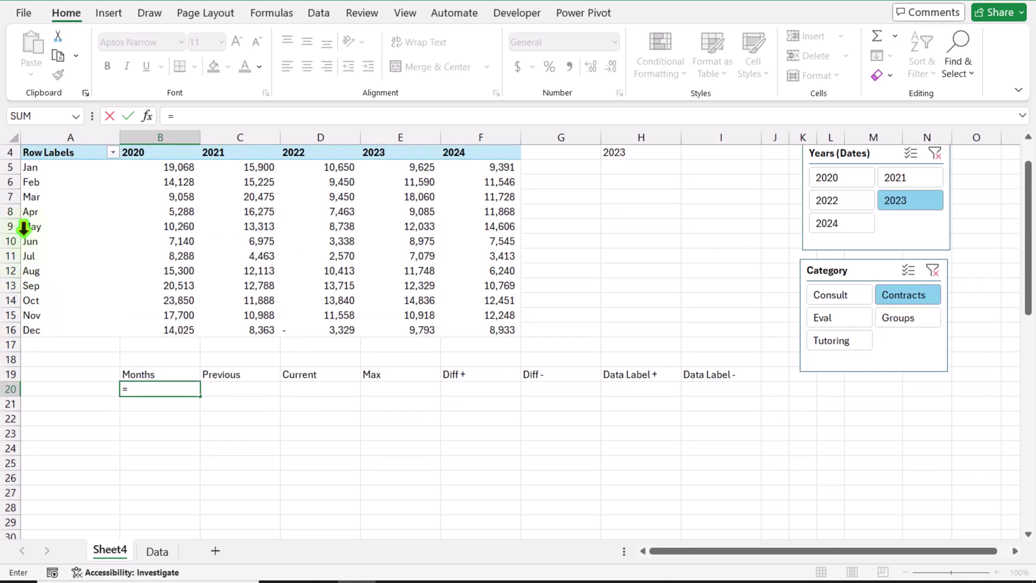
{"action": "left_click_drag", "start_coordinate": [40, 169], "coordinate": [46, 319]}
{"action": "key", "text": "Return"}
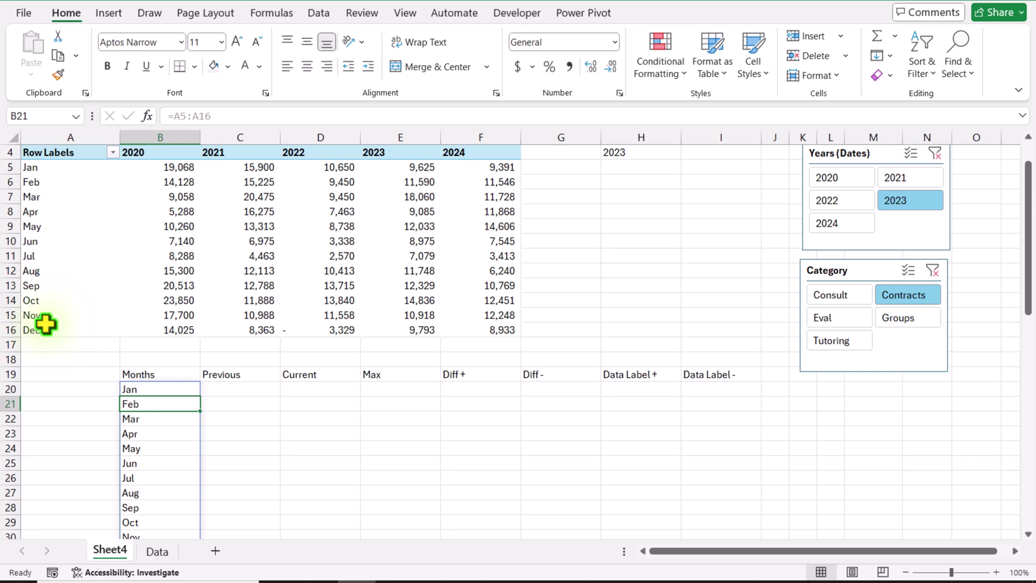
Enter =XLOOKUP(H4,B4:F4,B5:F16,"") in D20 to spill the Current income
{"action": "left_click", "coordinate": [320, 391]}
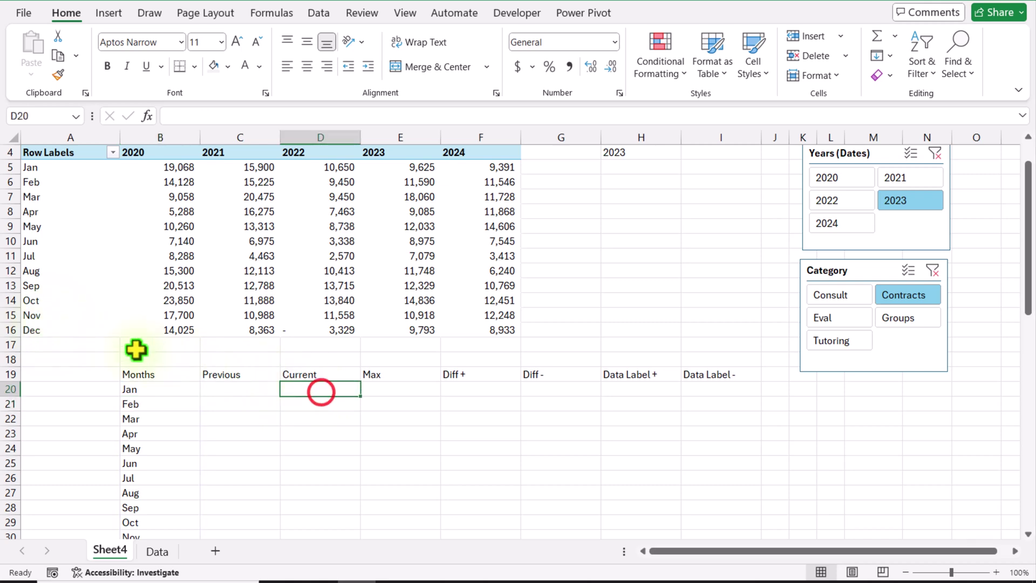
{"action": "type", "text": "=xl"}
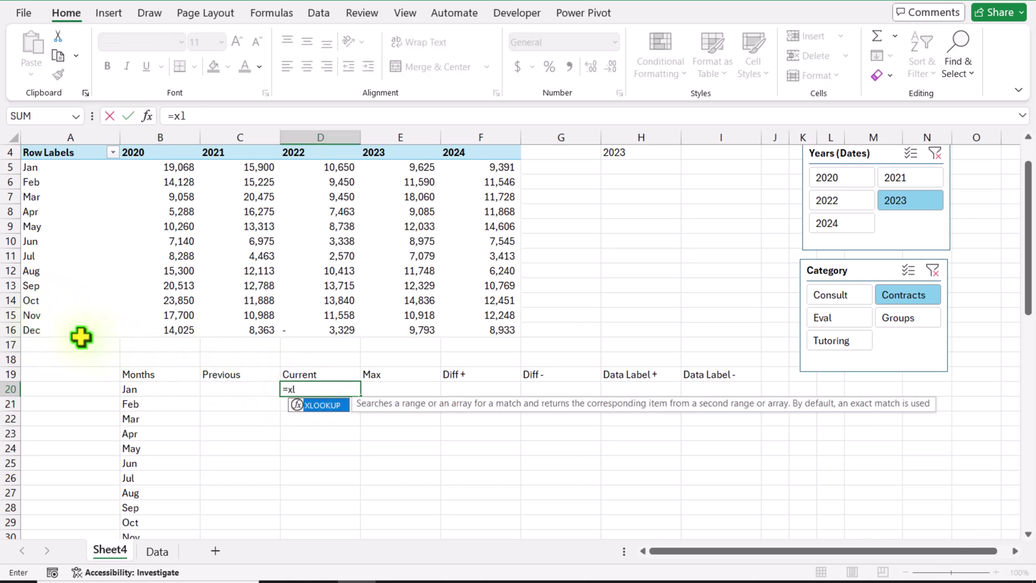
{"action": "type", "text": "ookup("}
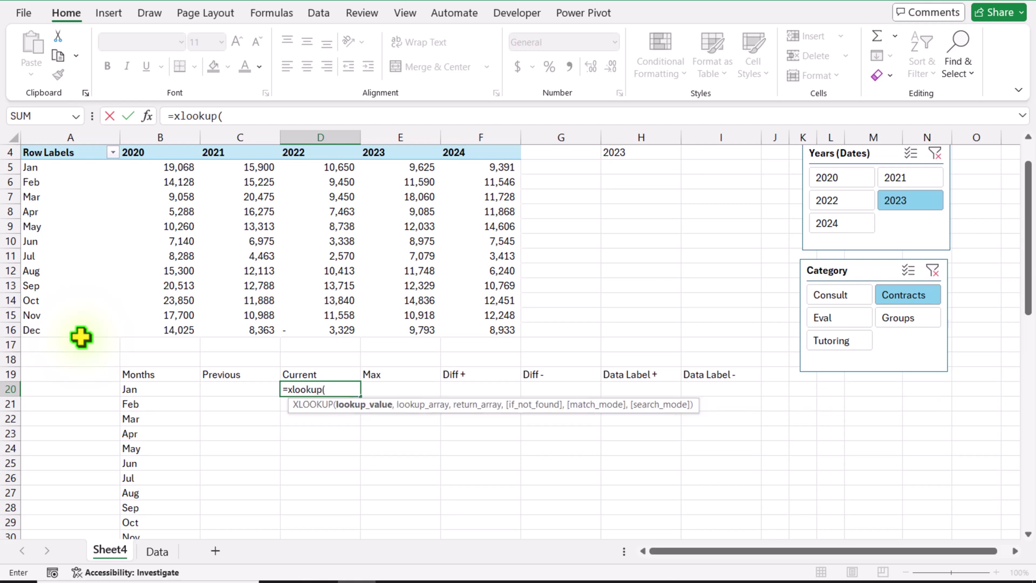
{"action": "scroll", "coordinate": [701, 291], "scroll_direction": "up", "scroll_amount": 1}
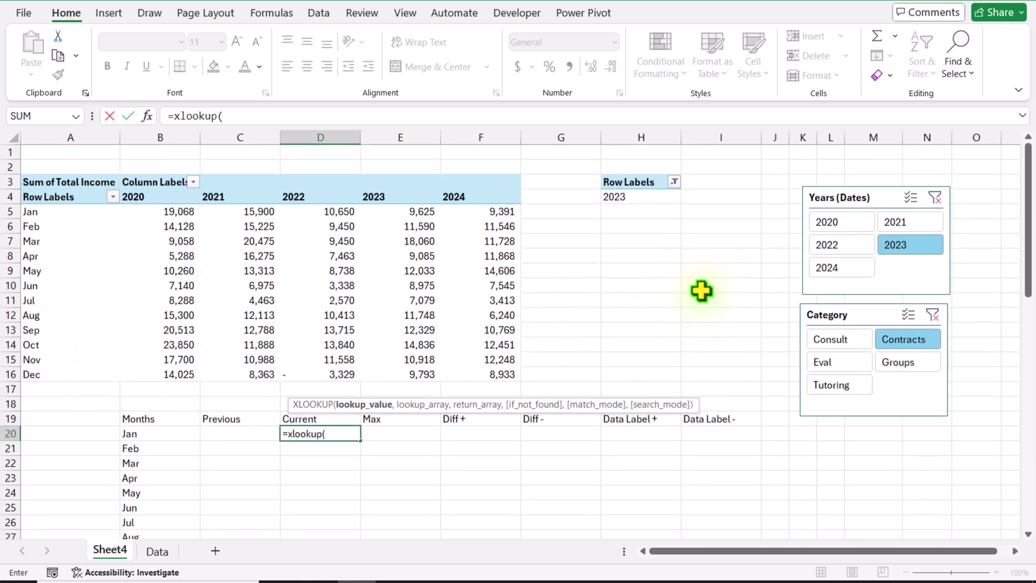
{"action": "left_click", "coordinate": [634, 200]}
{"action": "type", "text": ","}
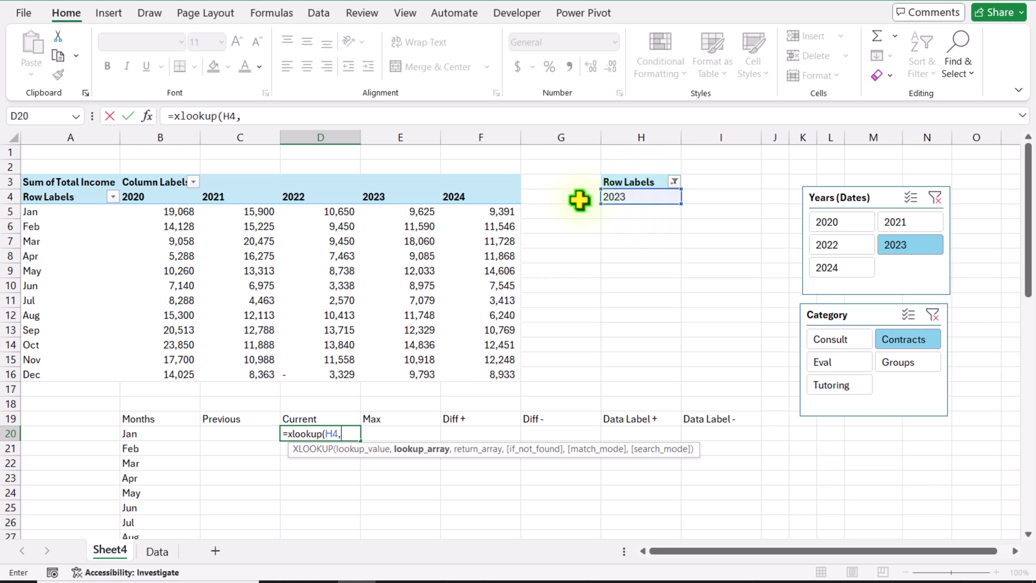
{"action": "left_click_drag", "start_coordinate": [147, 200], "coordinate": [474, 204]}
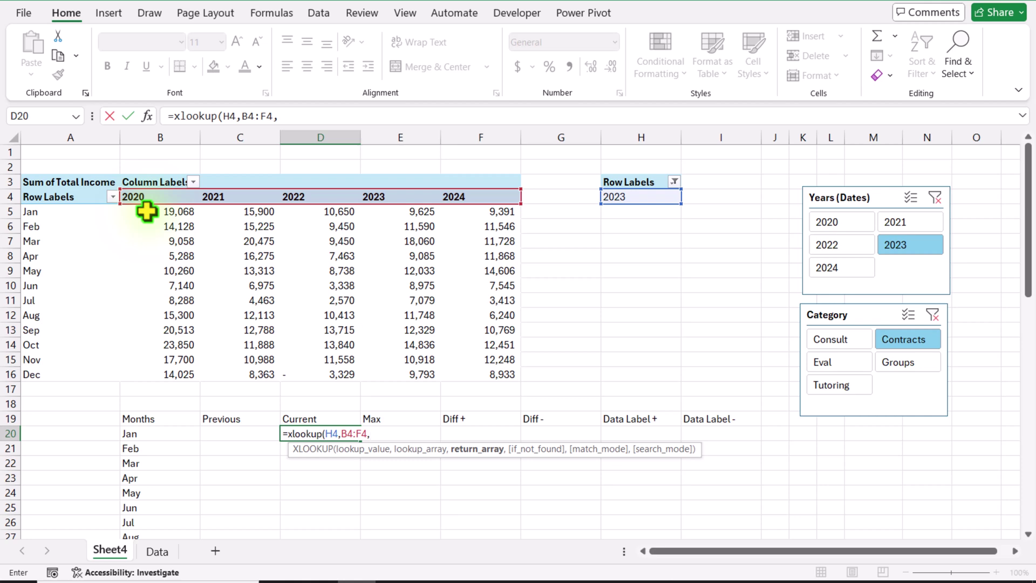
{"action": "left_click_drag", "start_coordinate": [147, 212], "coordinate": [478, 370]}
{"action": "type", "text": ","}
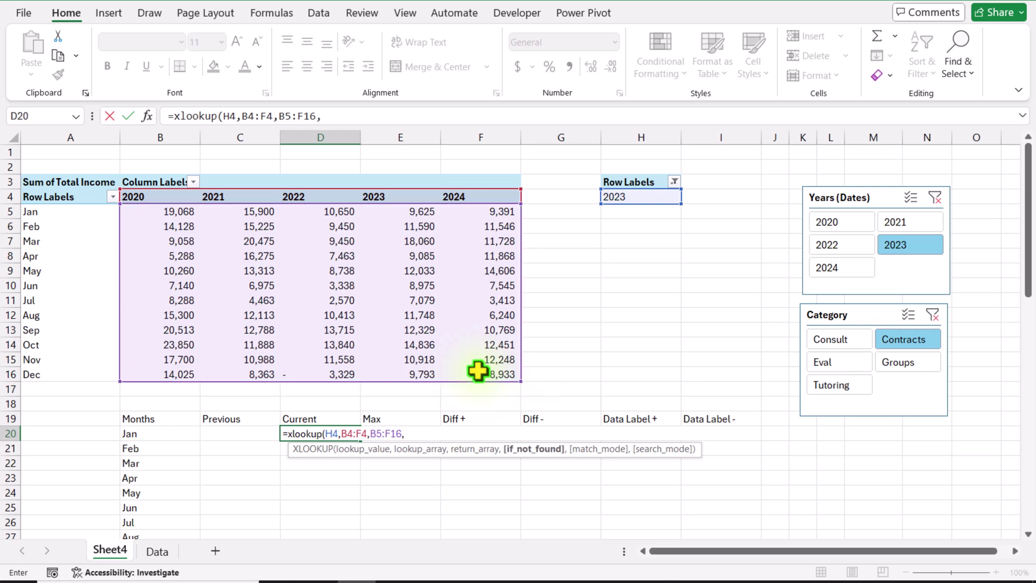
{"action": "type", "text": "\"\")"}
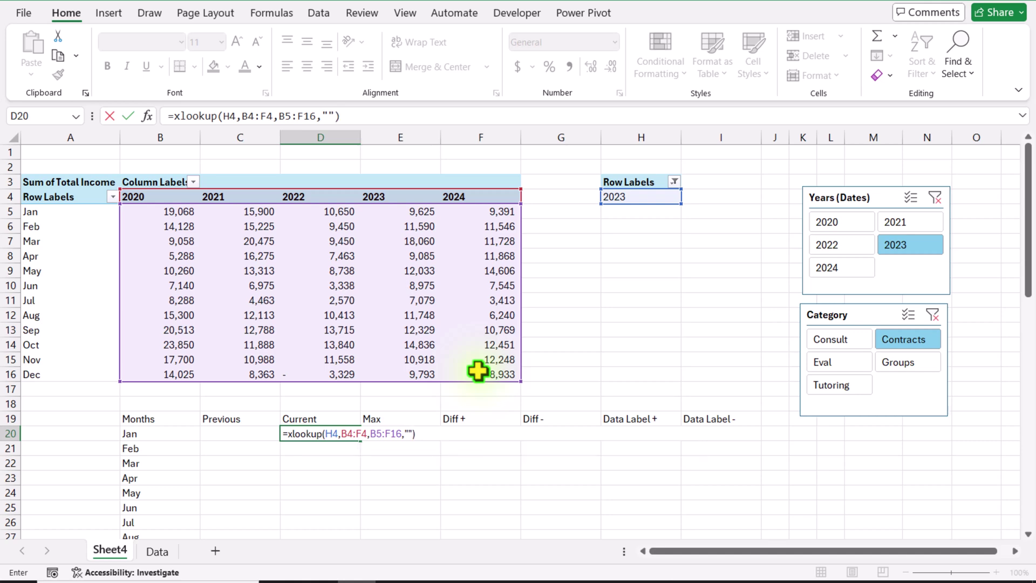
{"action": "key", "text": "Return"}
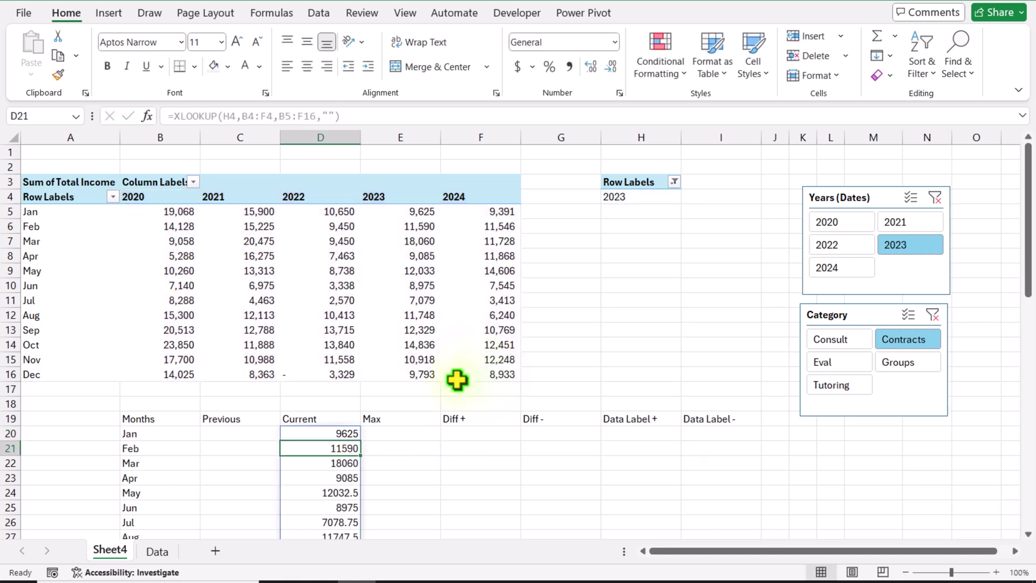
Review the D20 formula's references without changing it
{"action": "left_click", "coordinate": [342, 431]}
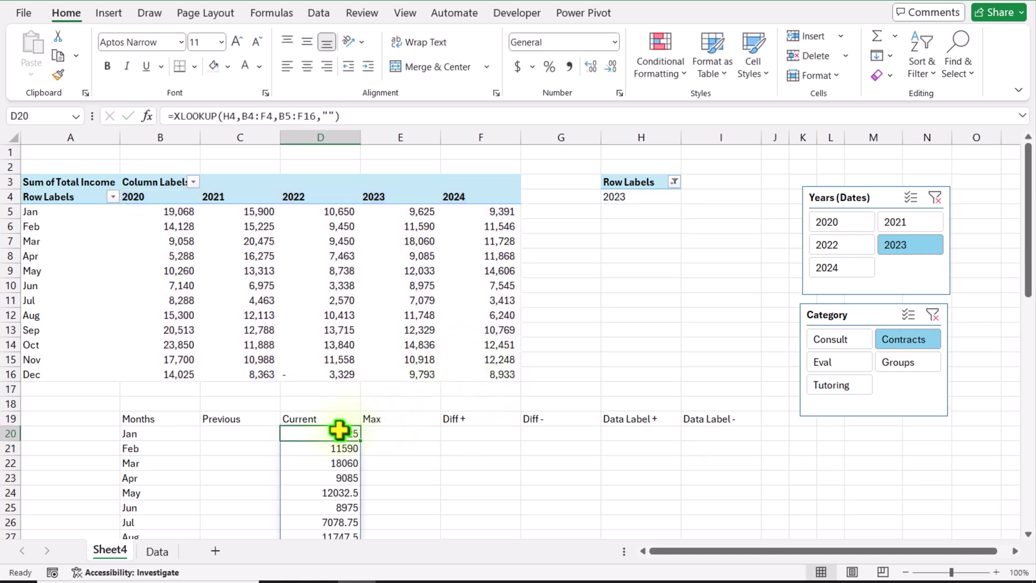
{"action": "left_click", "coordinate": [399, 108]}
{"action": "key", "text": "Escape"}
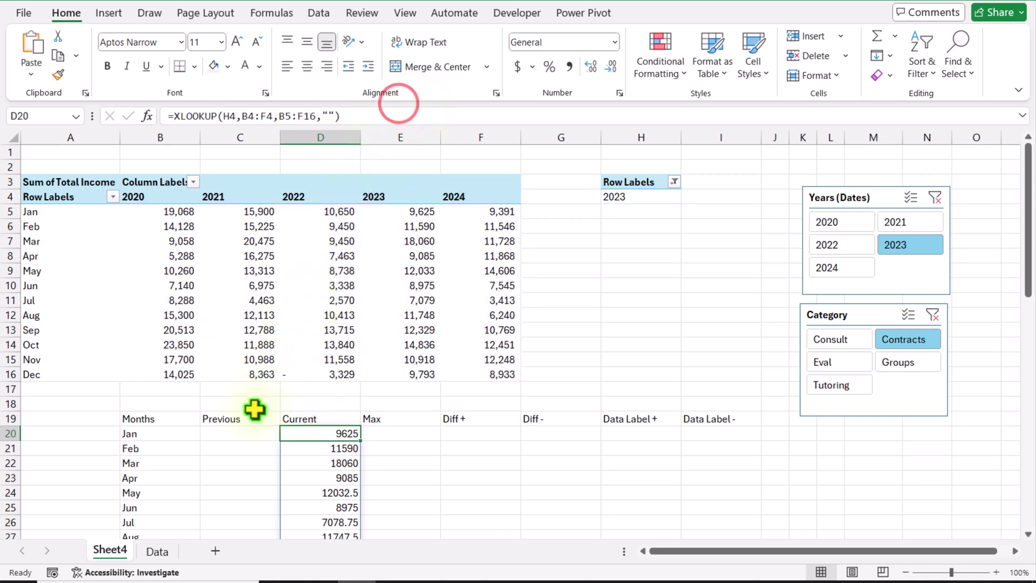
Enter =XLOOKUP(TEXT(H4-1,"#"),B4:F4,B5:F16,"") in C20, then choose 2024 in the Years slicer
{"action": "left_click", "coordinate": [242, 434]}
{"action": "double_click", "coordinate": [243, 435]}
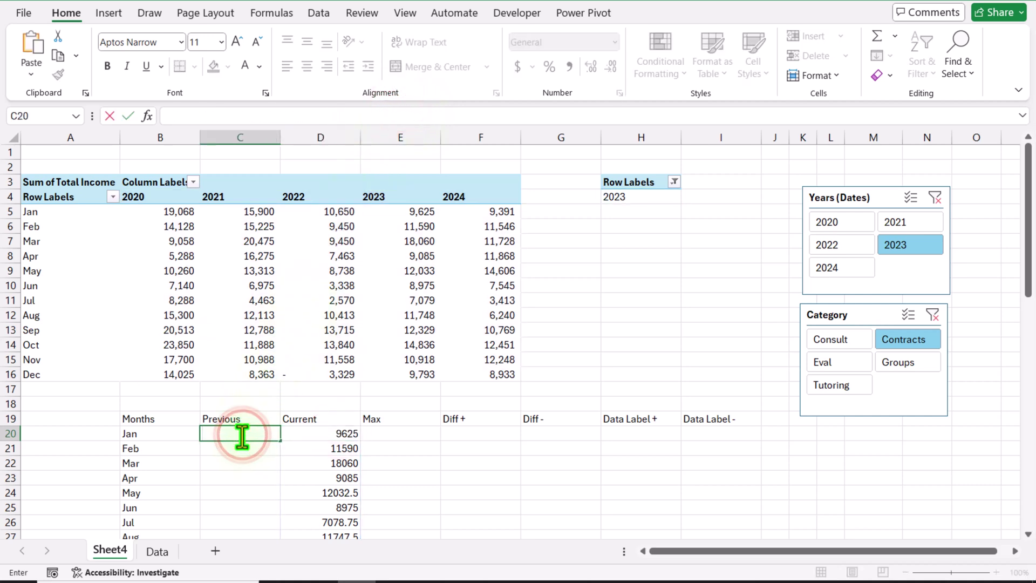
{"action": "type", "text": "=XLOOKUP(H4,B4:F4,B5:F16,\"\")"}
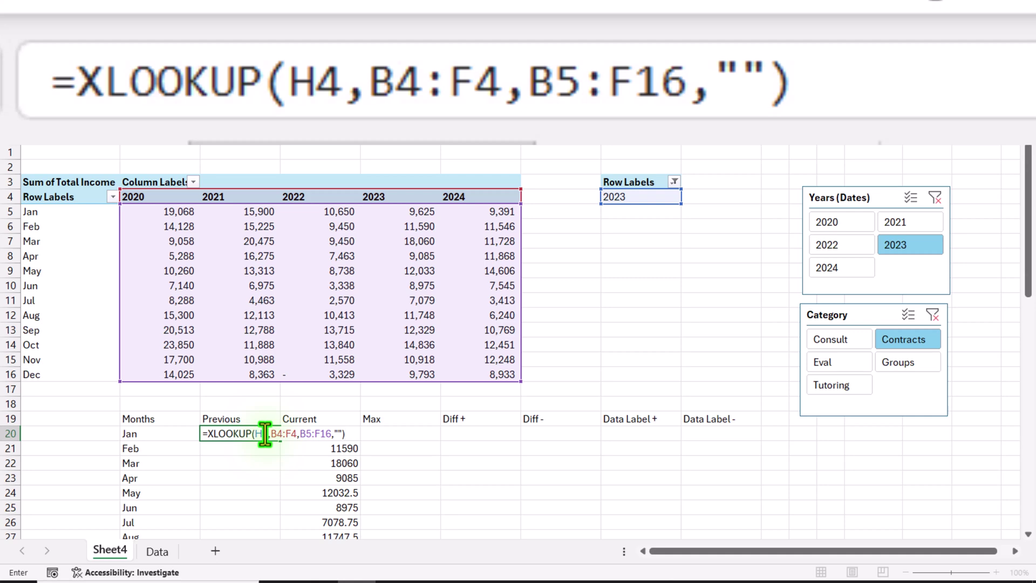
{"action": "left_click", "coordinate": [256, 432]}
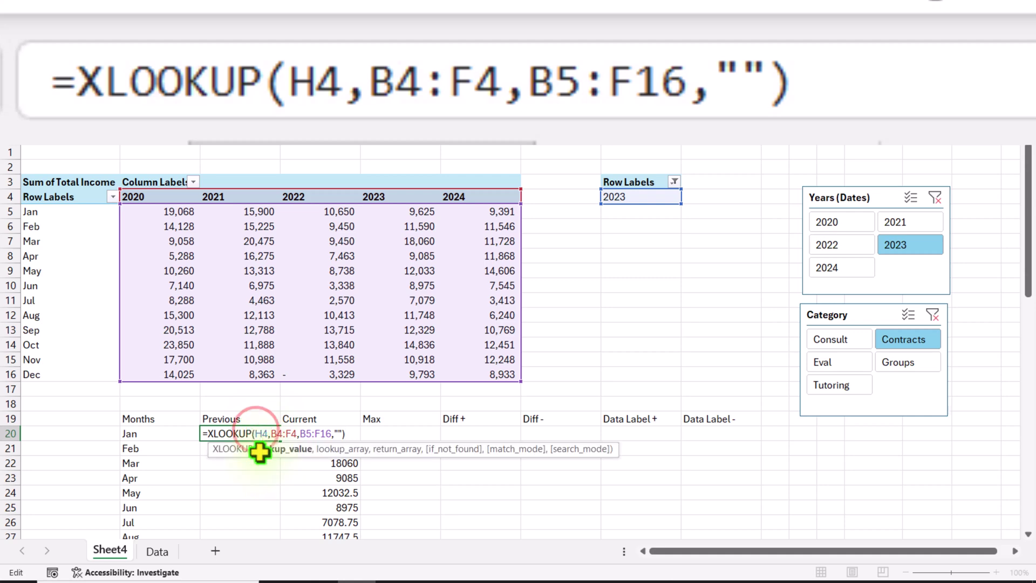
{"action": "type", "text": "Text("}
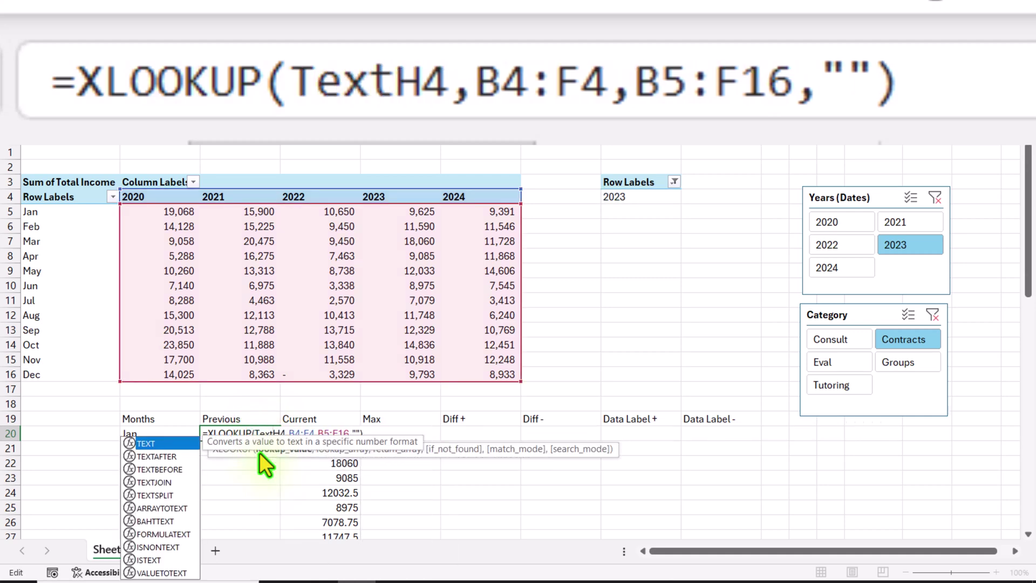
{"action": "left_click", "coordinate": [286, 433]}
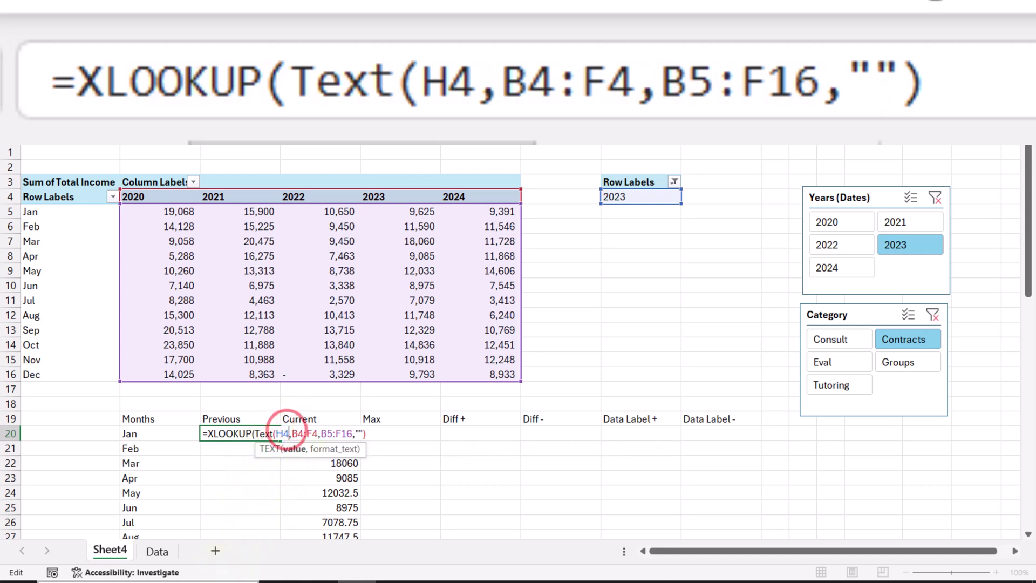
{"action": "type", "text": "-1"}
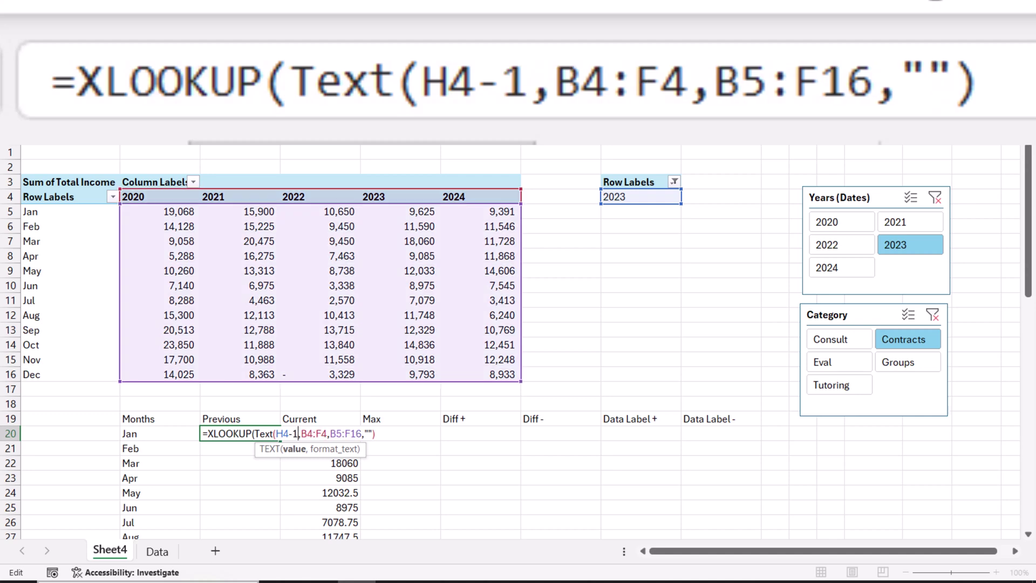
{"action": "type", "text": ","}
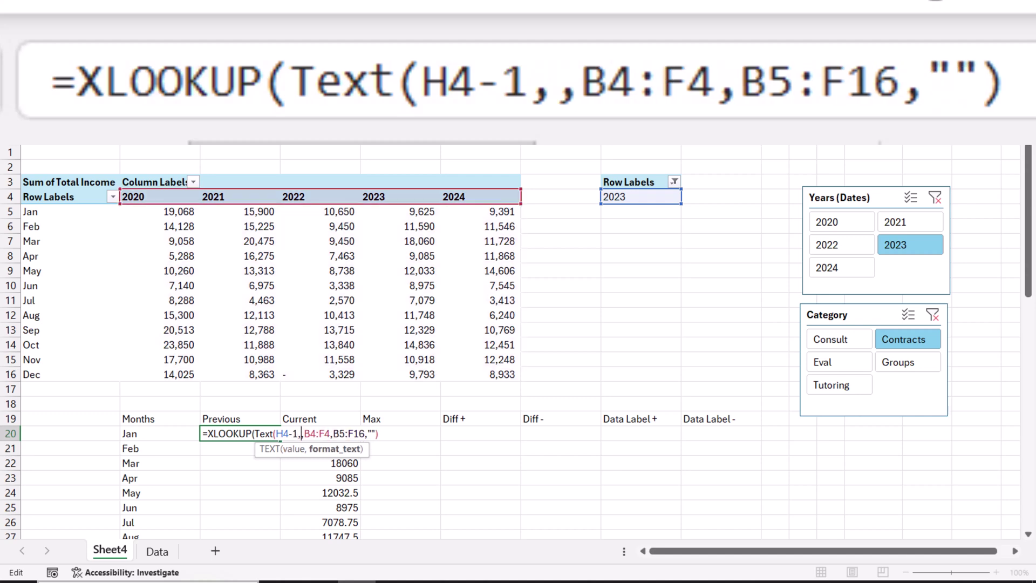
{"action": "type", "text": "\"#\""}
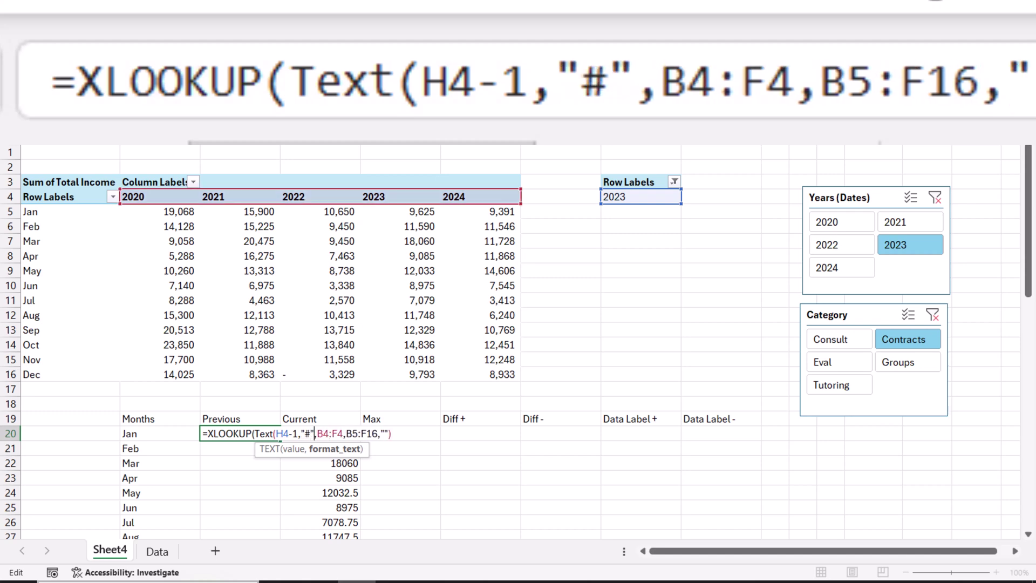
{"action": "type", "text": ")"}
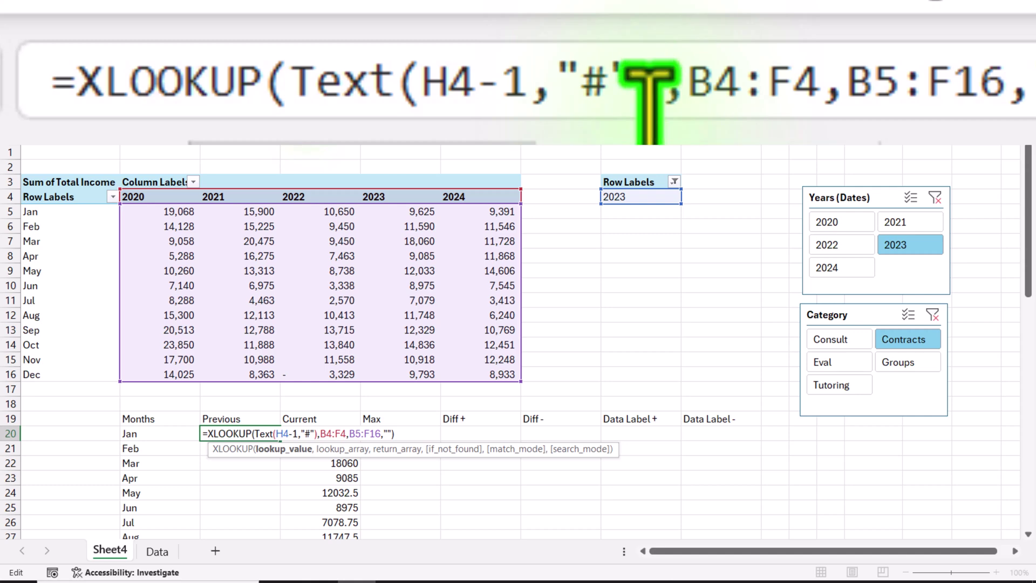
{"action": "key", "text": "Return"}
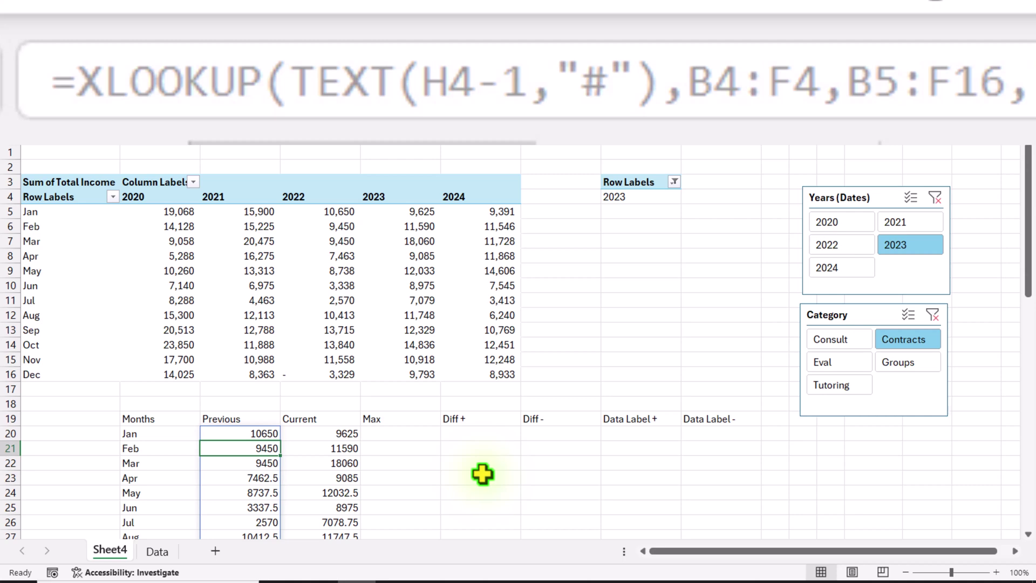
{"action": "left_click", "coordinate": [863, 267]}
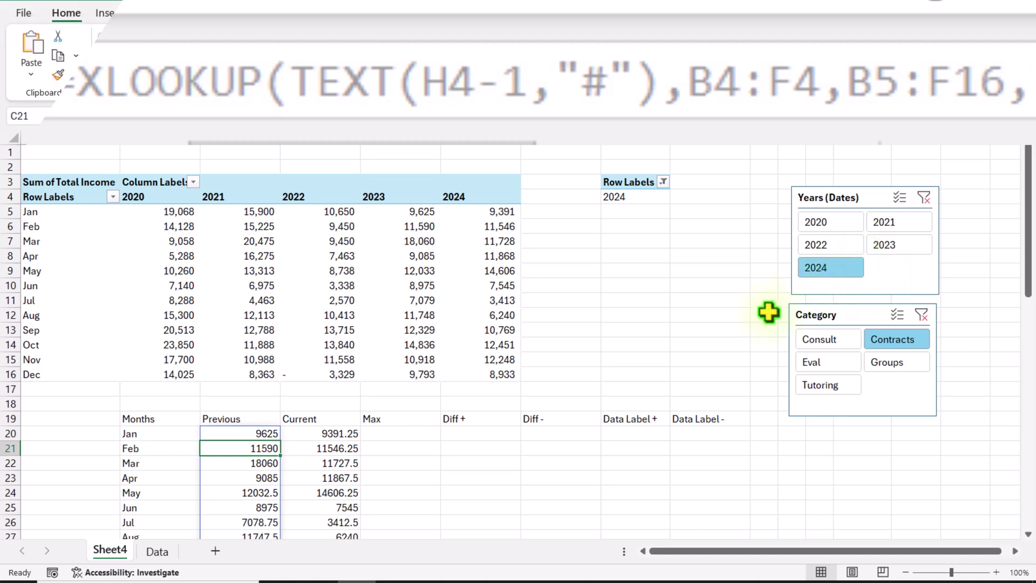
{"action": "left_click", "coordinate": [403, 434]}
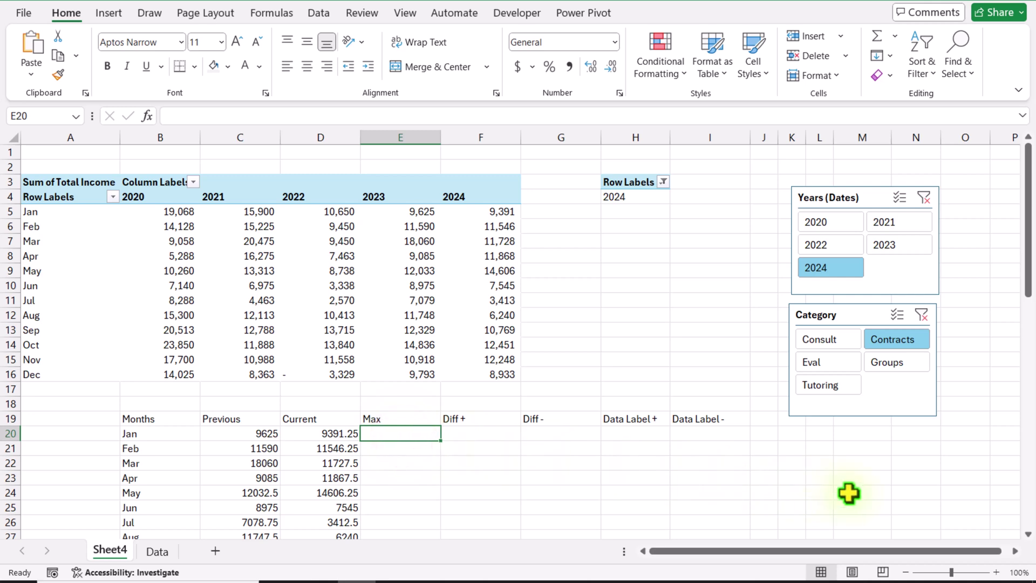
Fill the Max column with the higher of Previous and Current for each month
{"action": "type", "text": "=max("}
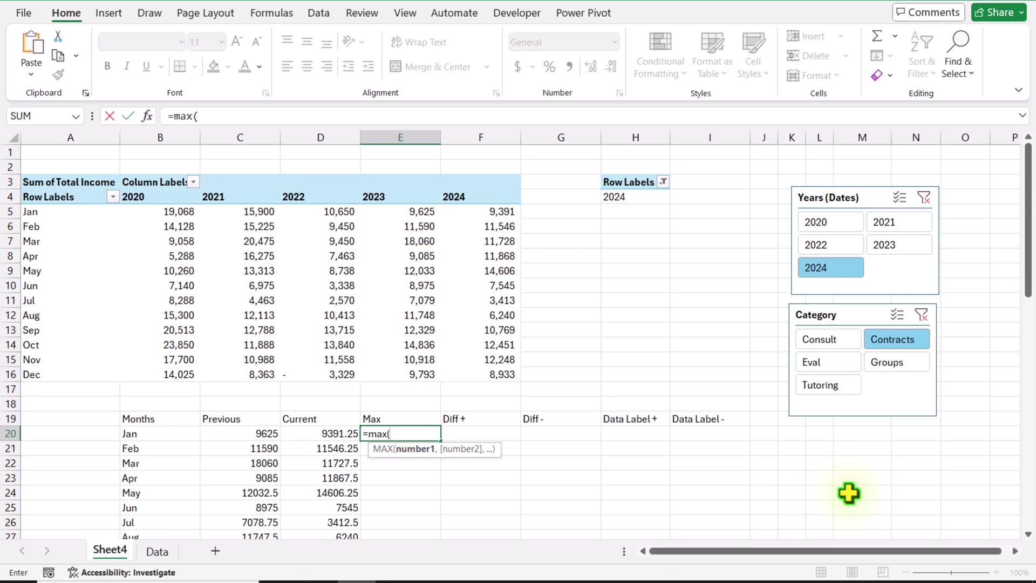
{"action": "left_click_drag", "start_coordinate": [258, 434], "coordinate": [296, 432]}
{"action": "key", "text": "Return"}
{"action": "left_click", "coordinate": [395, 431]}
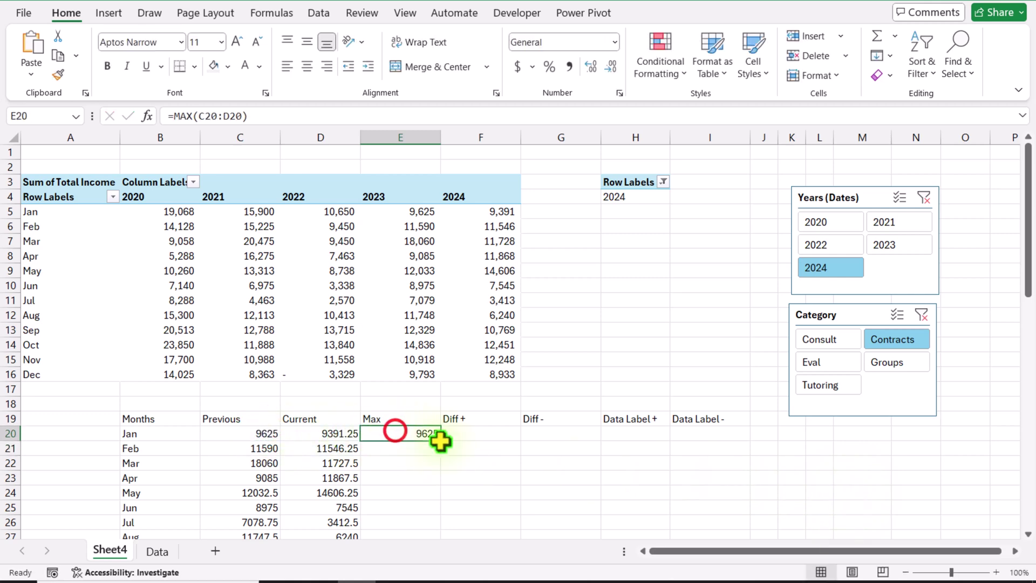
{"action": "double_click", "coordinate": [439, 441]}
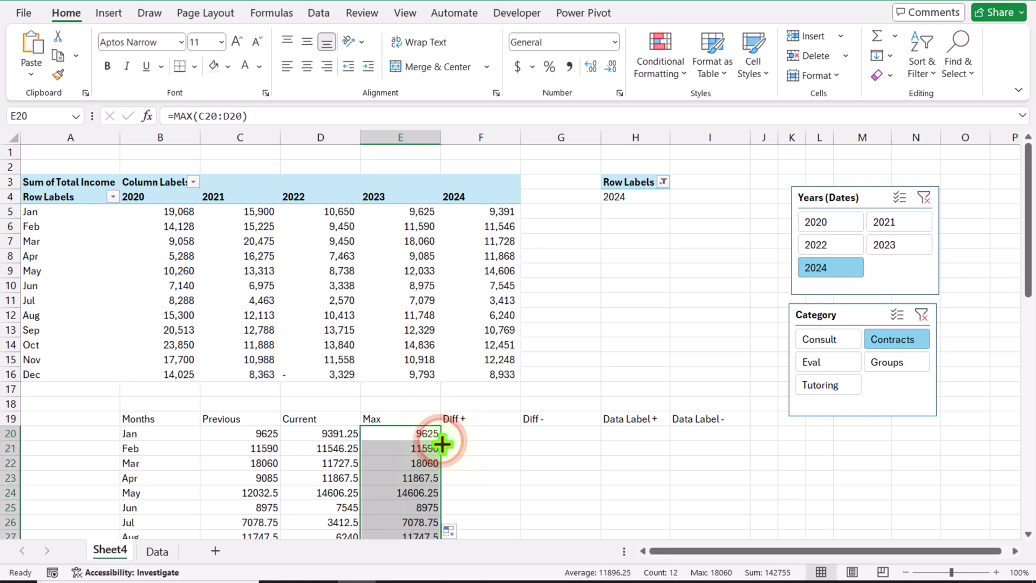
Enter =IF(D20>C20,D20-C20,"") in F20 and fill it down to F31
{"action": "left_click", "coordinate": [474, 438]}
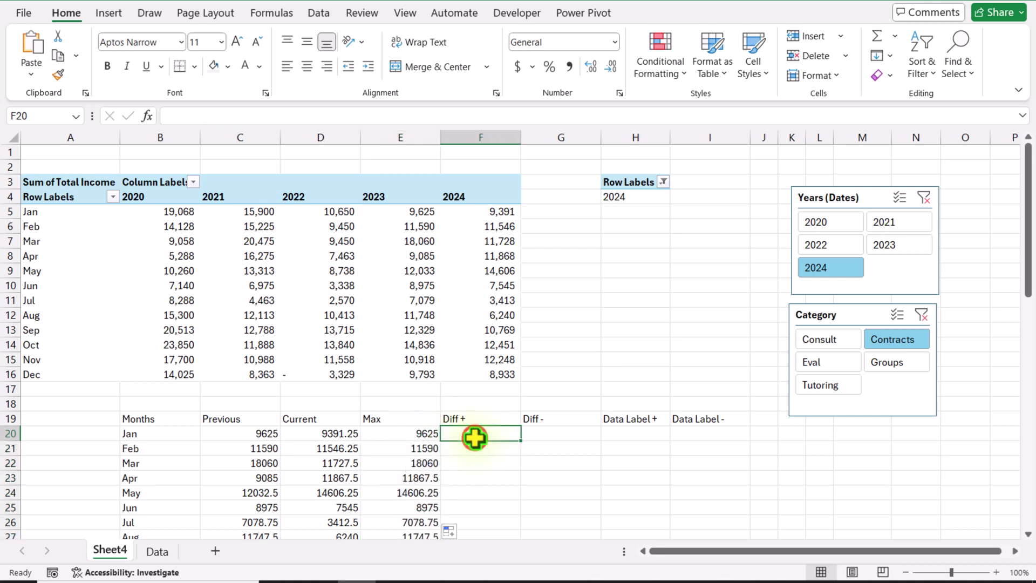
{"action": "scroll", "coordinate": [559, 439], "scroll_direction": "down", "scroll_amount": 3}
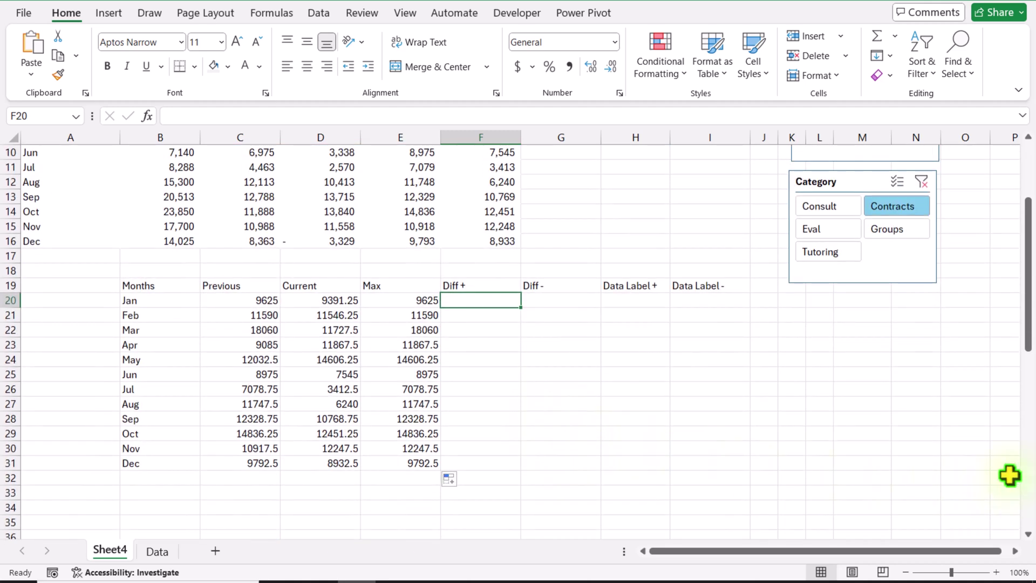
{"action": "type", "text": "=if("}
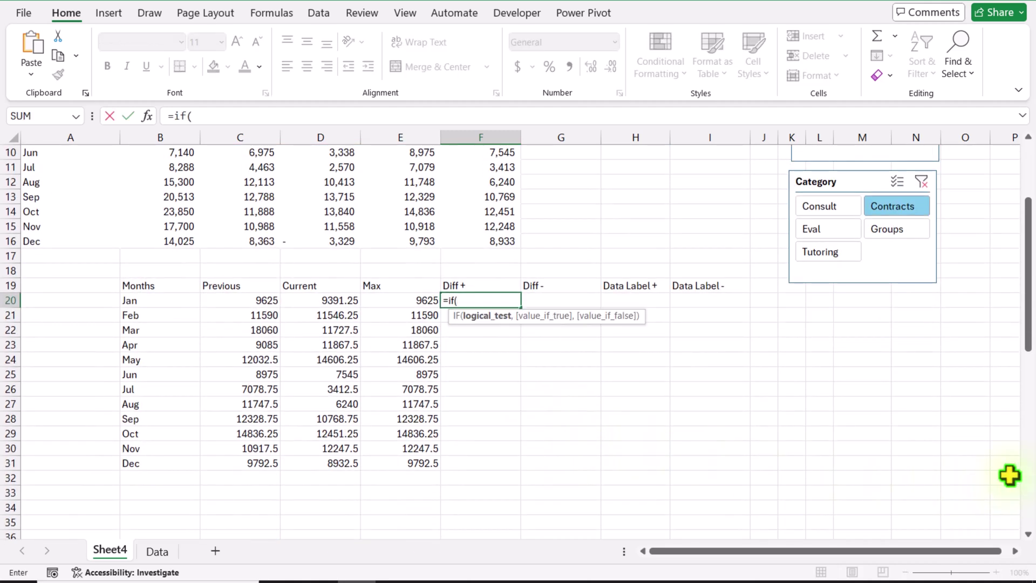
{"action": "left_click", "coordinate": [330, 301]}
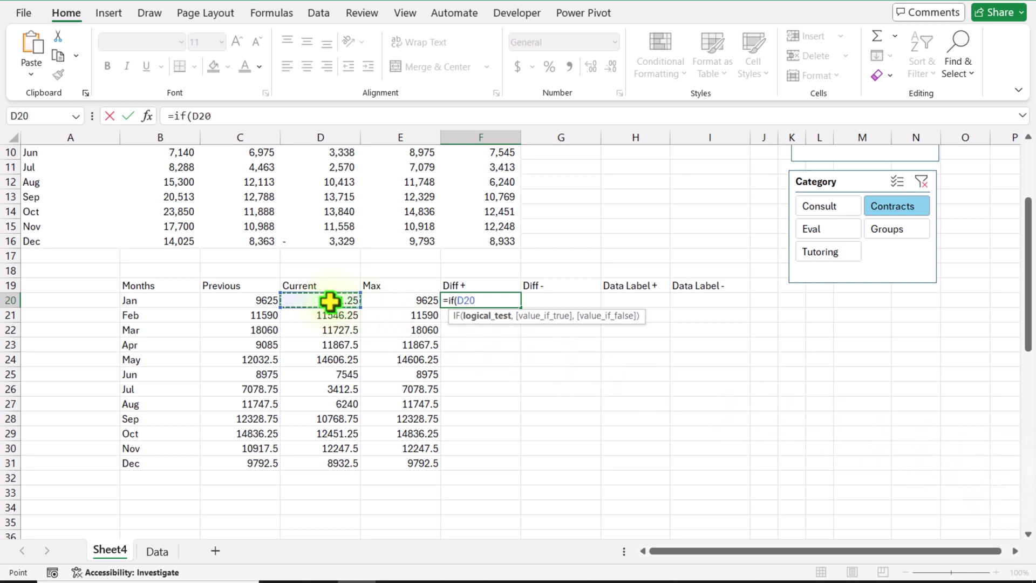
{"action": "left_click", "coordinate": [262, 300]}
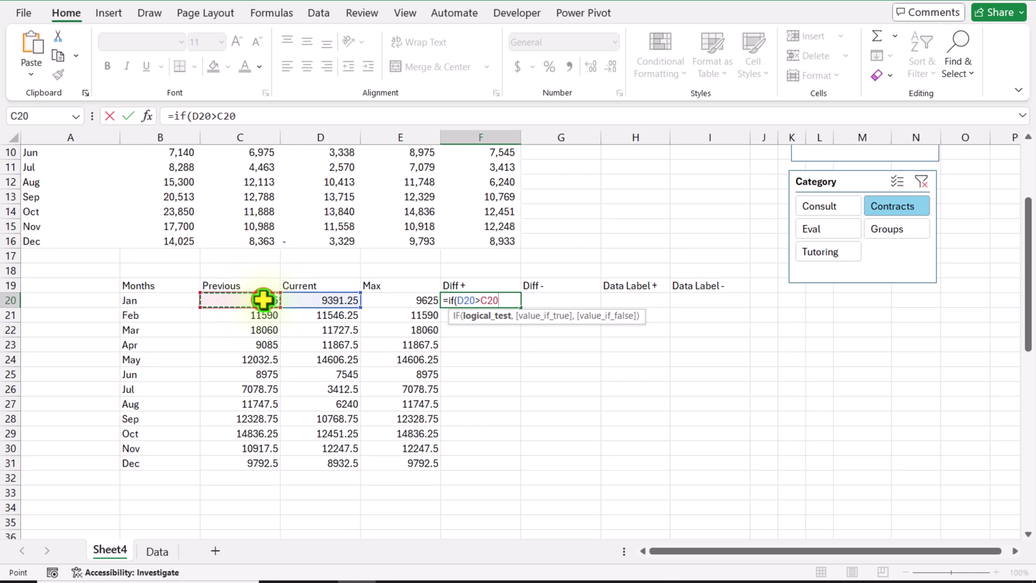
{"action": "type", "text": ","}
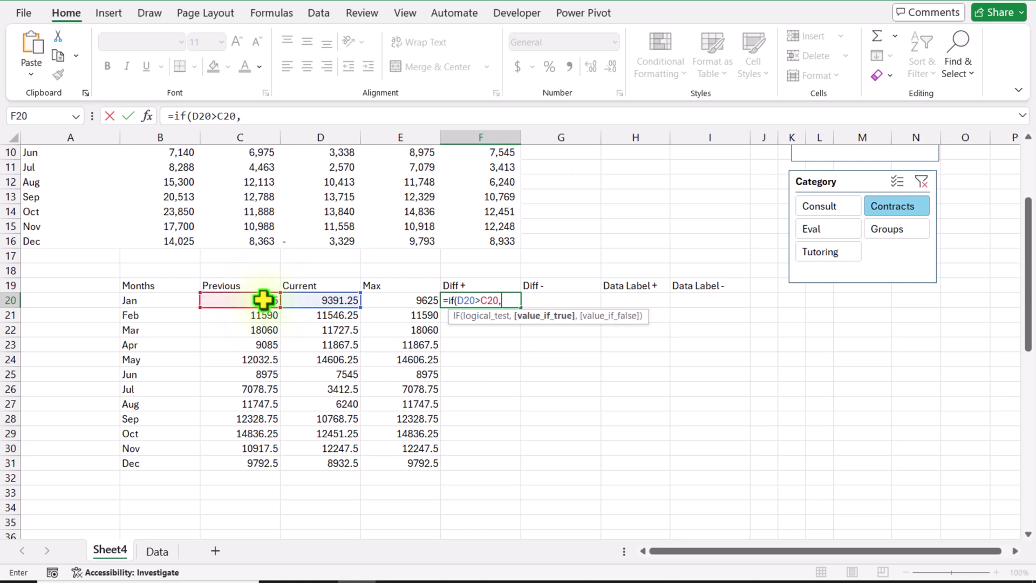
{"action": "left_click", "coordinate": [304, 300]}
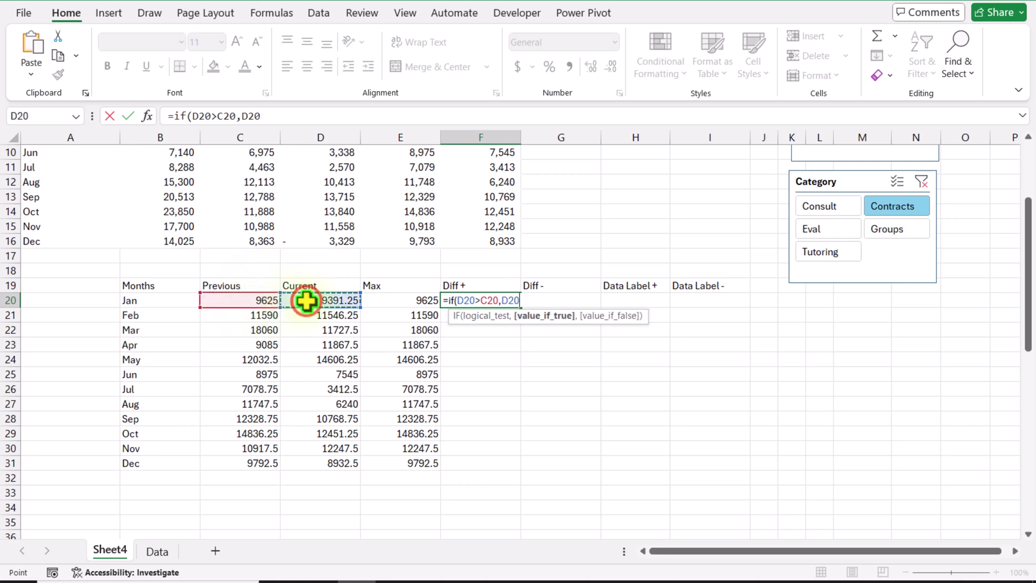
{"action": "type", "text": "-"}
{"action": "left_click", "coordinate": [260, 300]}
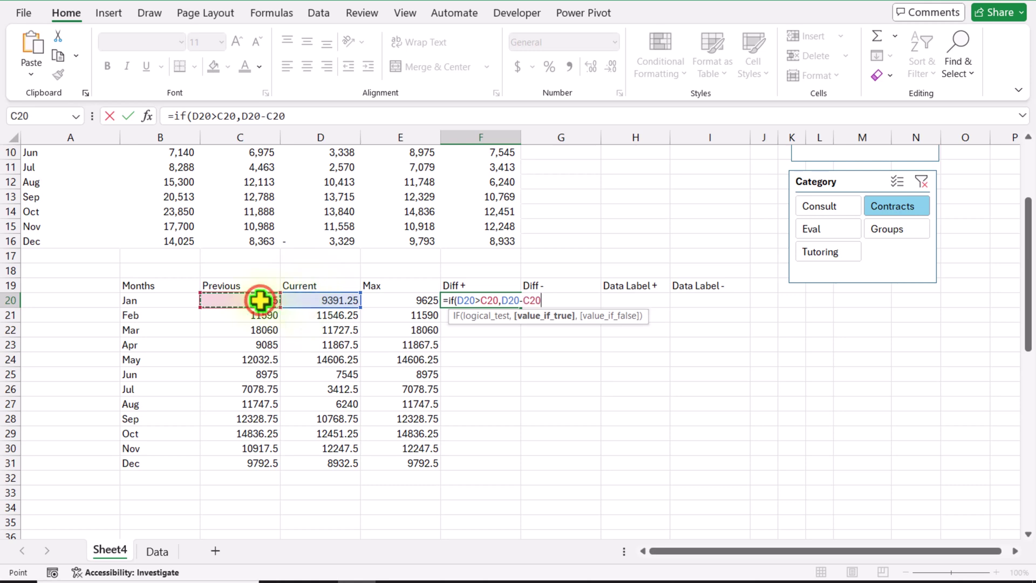
{"action": "type", "text": ","}
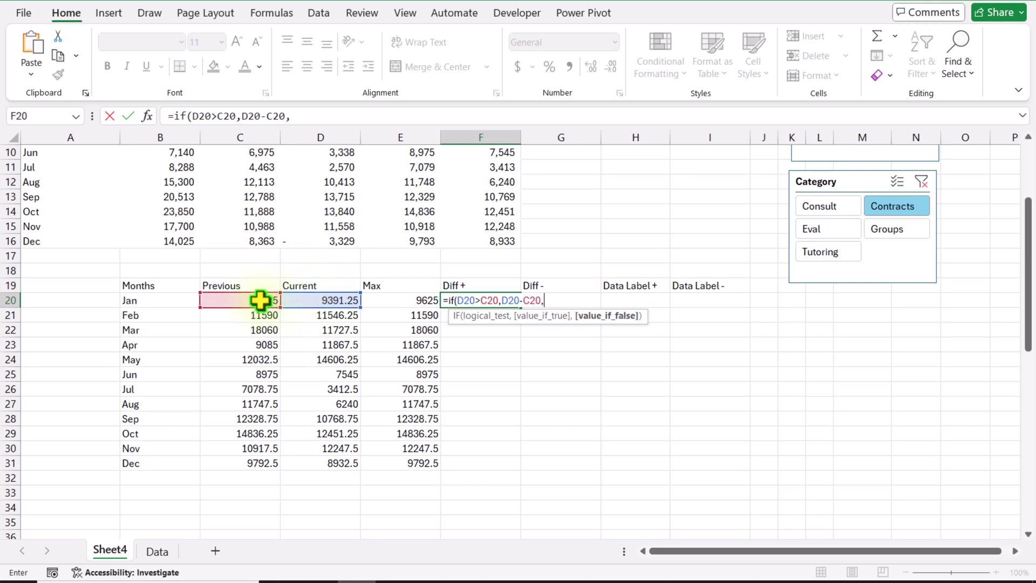
{"action": "type", "text": "\"\")"}
{"action": "key", "text": "Return"}
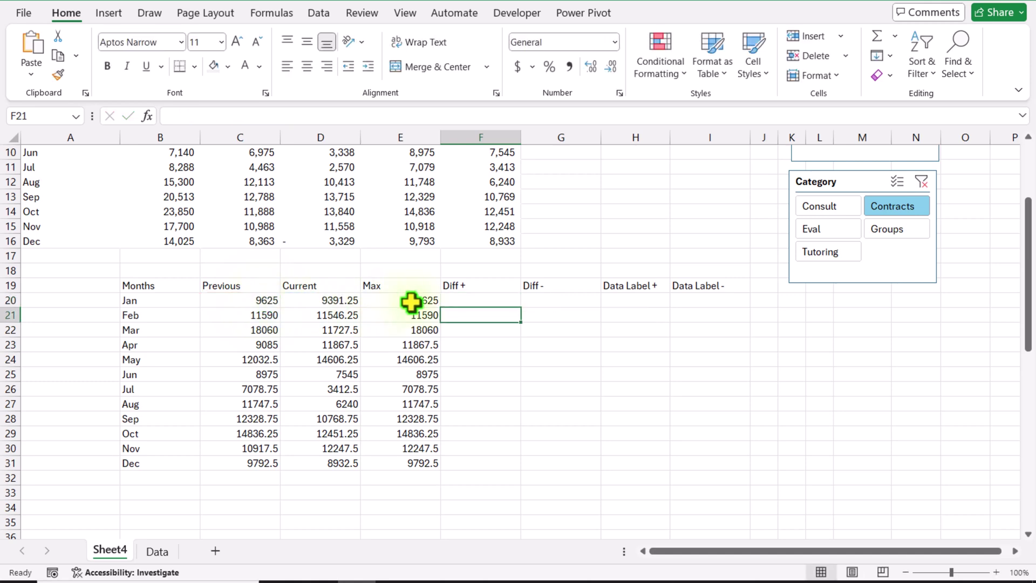
{"action": "left_click", "coordinate": [513, 302]}
{"action": "double_click", "coordinate": [521, 307]}
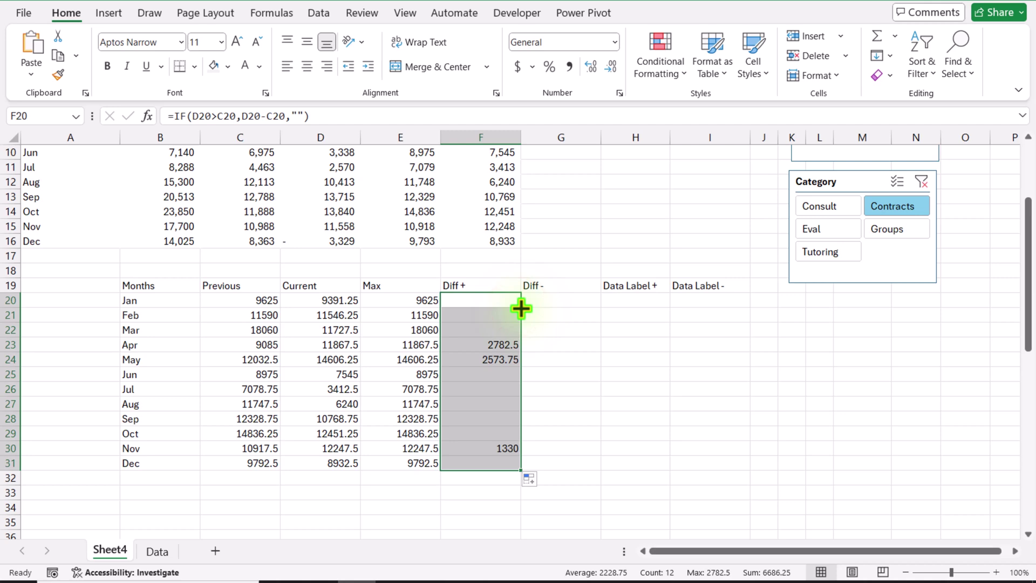
{"action": "left_click", "coordinate": [531, 303]}
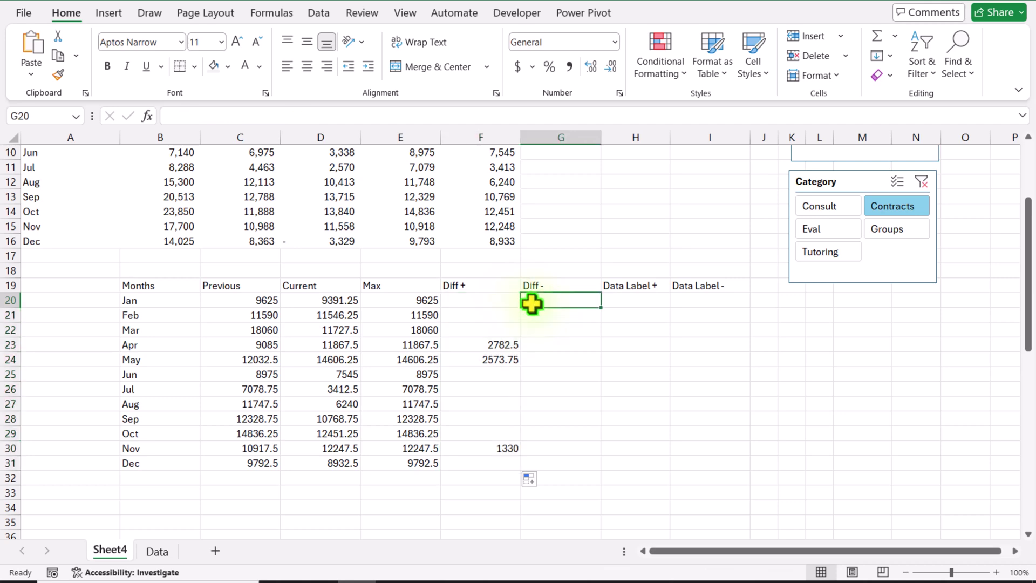
Enter =IF(D20<=C20,C20-D20,"") in G20 and fill it down to G31
{"action": "type", "text": "="}
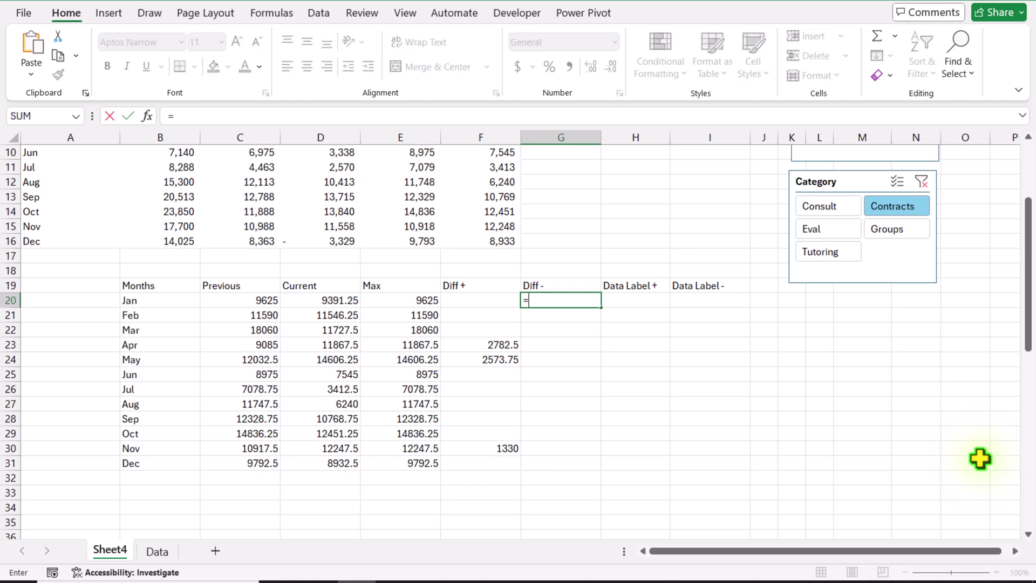
{"action": "type", "text": "if("}
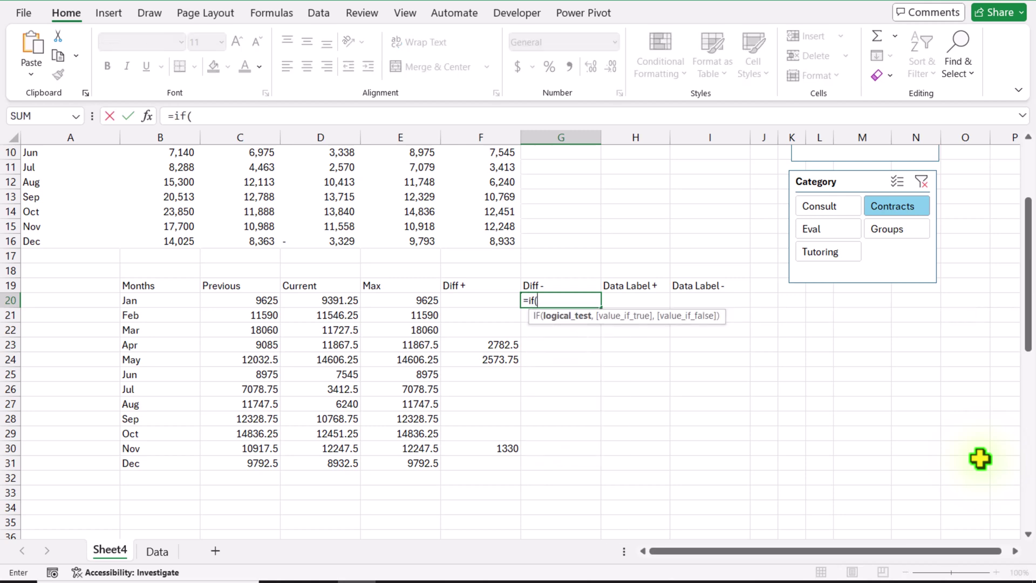
{"action": "left_click", "coordinate": [335, 302]}
{"action": "left_click", "coordinate": [335, 303]}
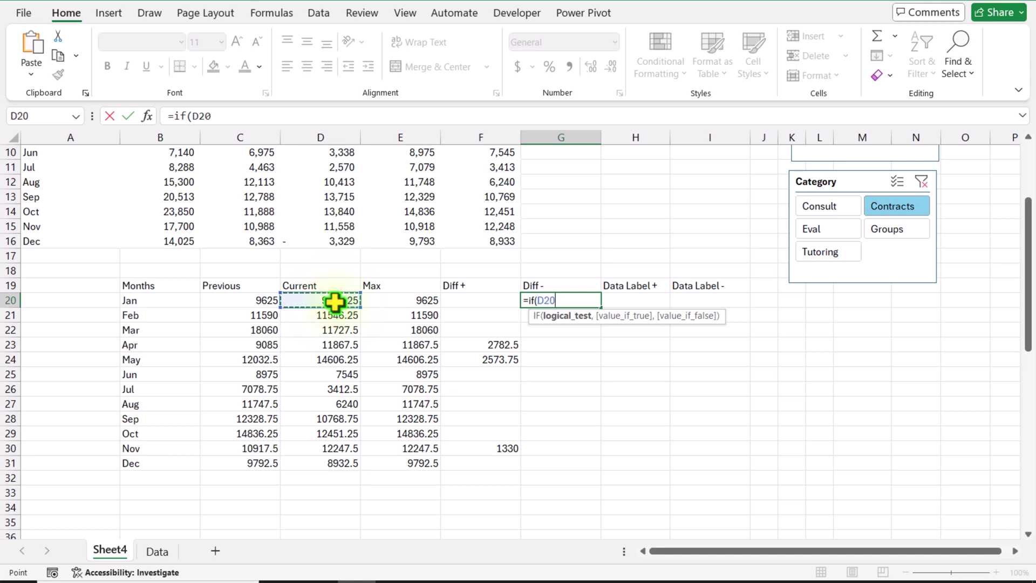
{"action": "type", "text": "<="}
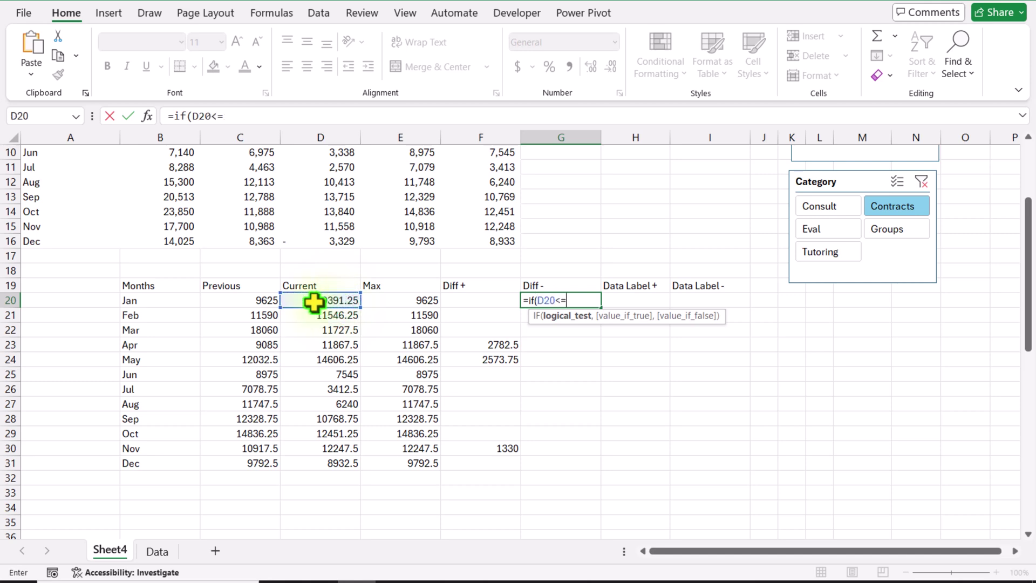
{"action": "left_click", "coordinate": [265, 299]}
{"action": "type", "text": ","}
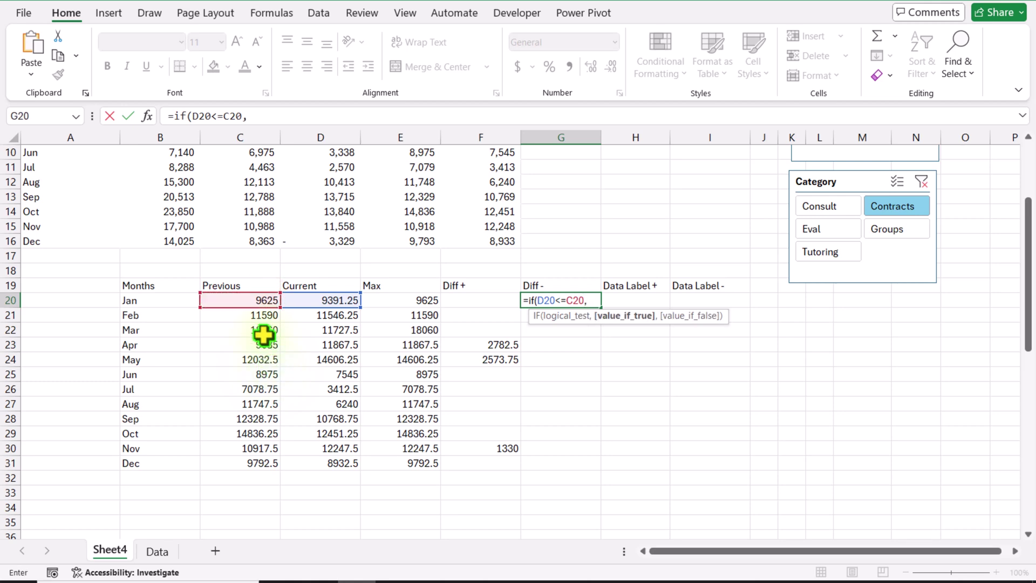
{"action": "left_click", "coordinate": [256, 301]}
{"action": "type", "text": "-"}
{"action": "left_click", "coordinate": [299, 300]}
{"action": "type", "text": ",\"\")"}
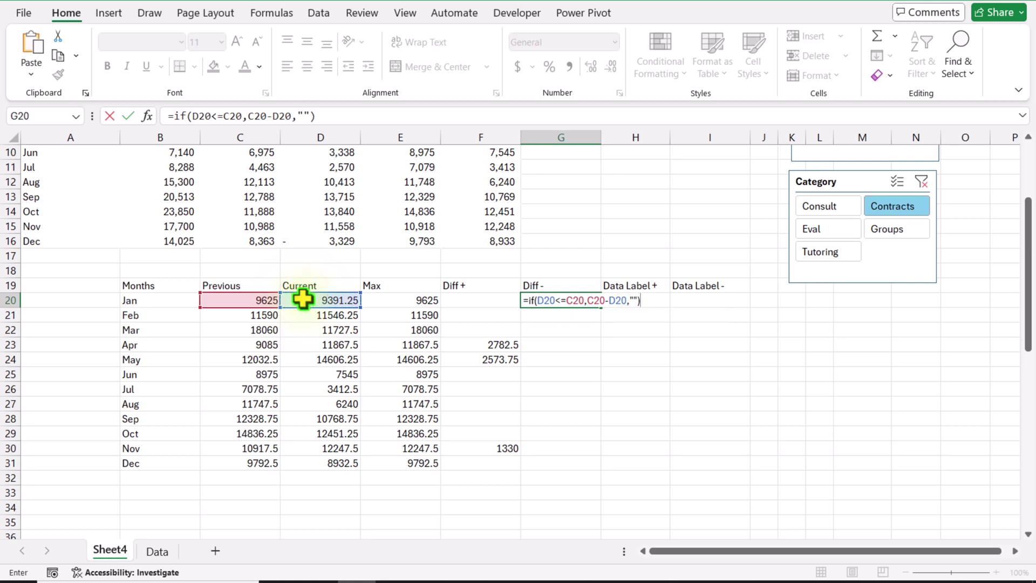
{"action": "key", "text": "Return"}
{"action": "left_click", "coordinate": [595, 303]}
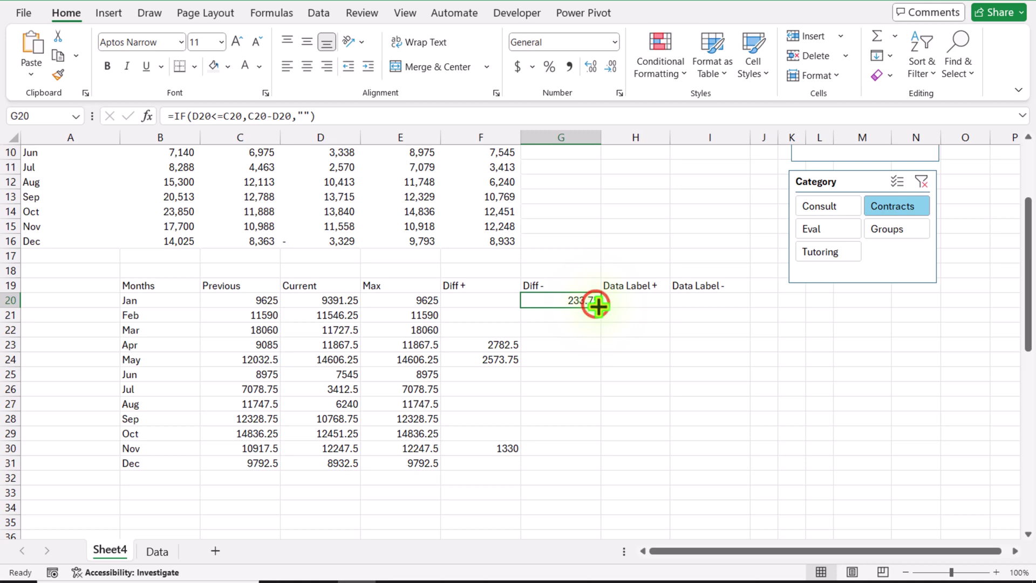
{"action": "double_click", "coordinate": [600, 307]}
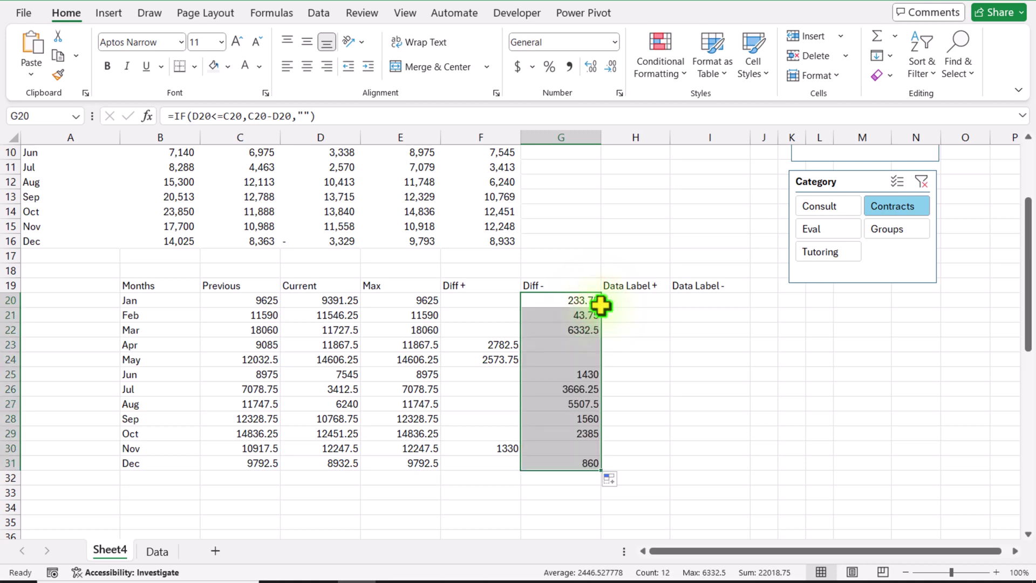
Format C20:G31 in Comma Style with no decimals, so values read like 9,625
{"action": "left_click", "coordinate": [265, 305]}
{"action": "left_click_drag", "start_coordinate": [265, 305], "coordinate": [568, 467]}
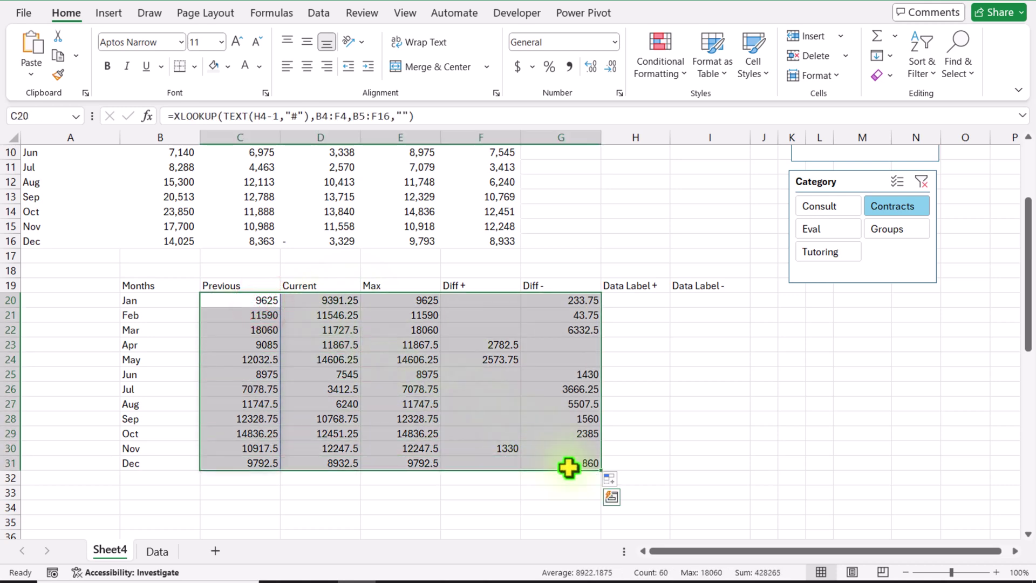
{"action": "left_click", "coordinate": [569, 67]}
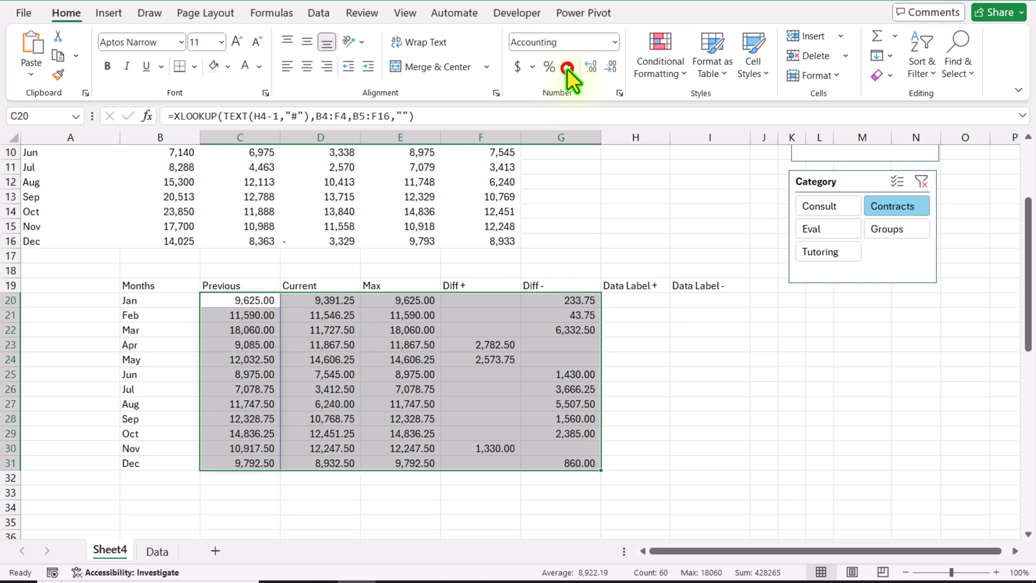
{"action": "left_click", "coordinate": [611, 68]}
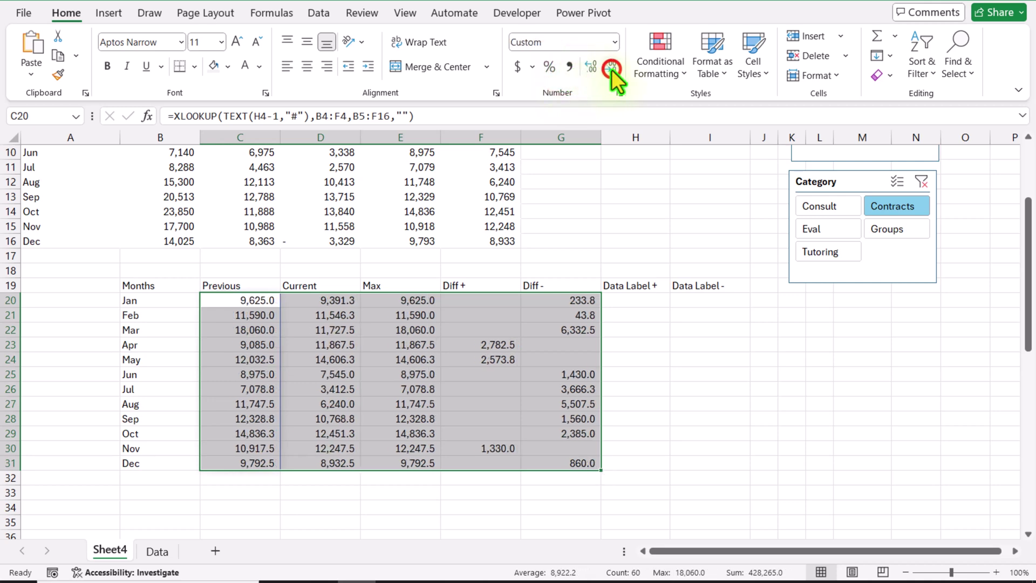
{"action": "left_click", "coordinate": [611, 68]}
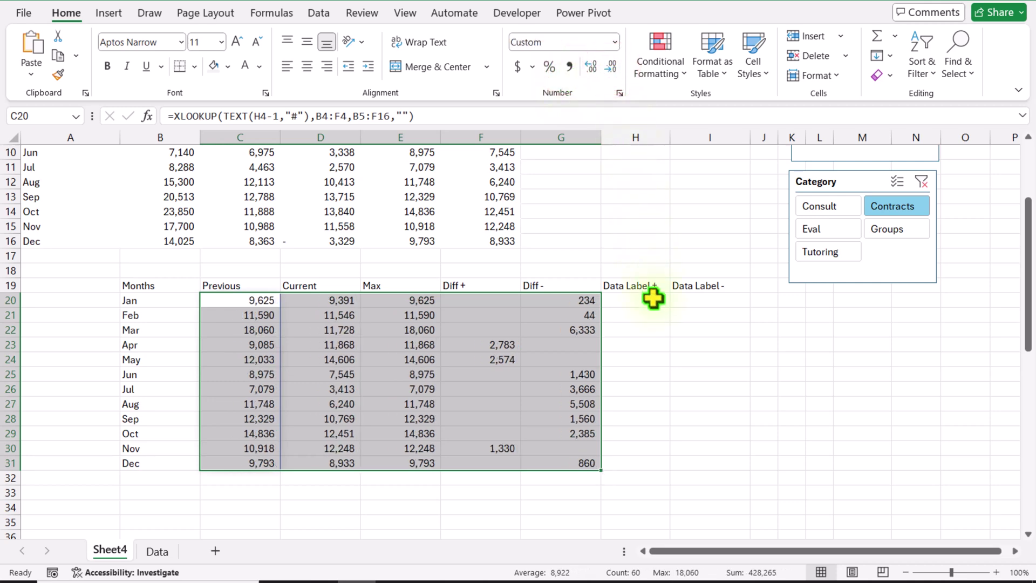
{"action": "left_click", "coordinate": [635, 300]}
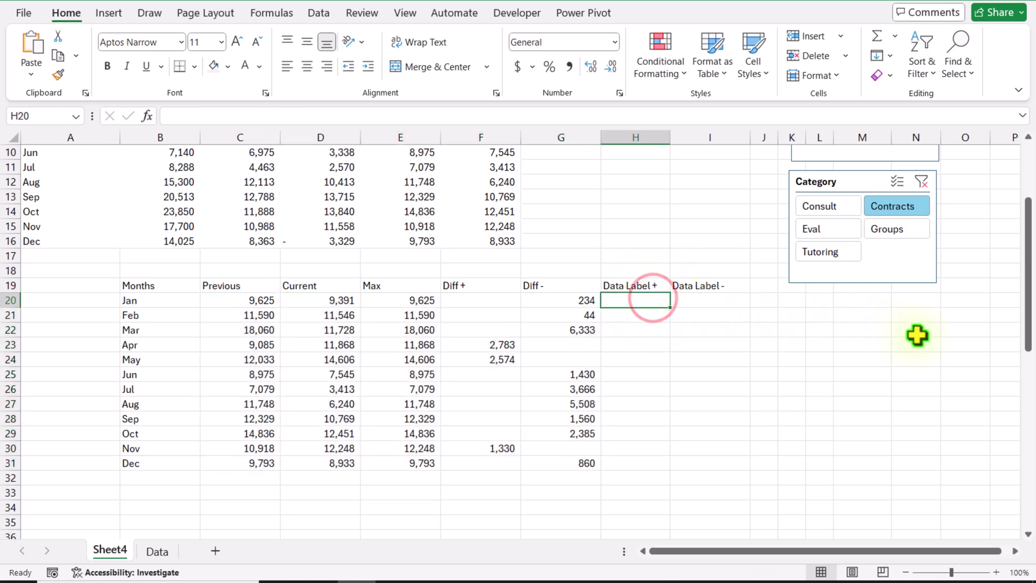
Enter =IFERROR(F20/D20,"") in H20 for January's Data Label +
{"action": "type", "text": "="}
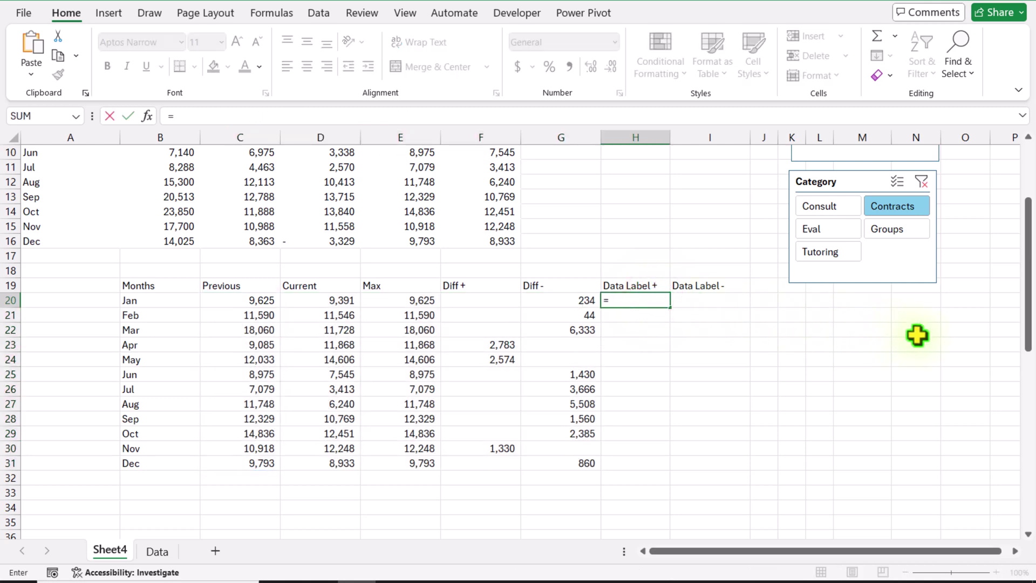
{"action": "left_click", "coordinate": [476, 301]}
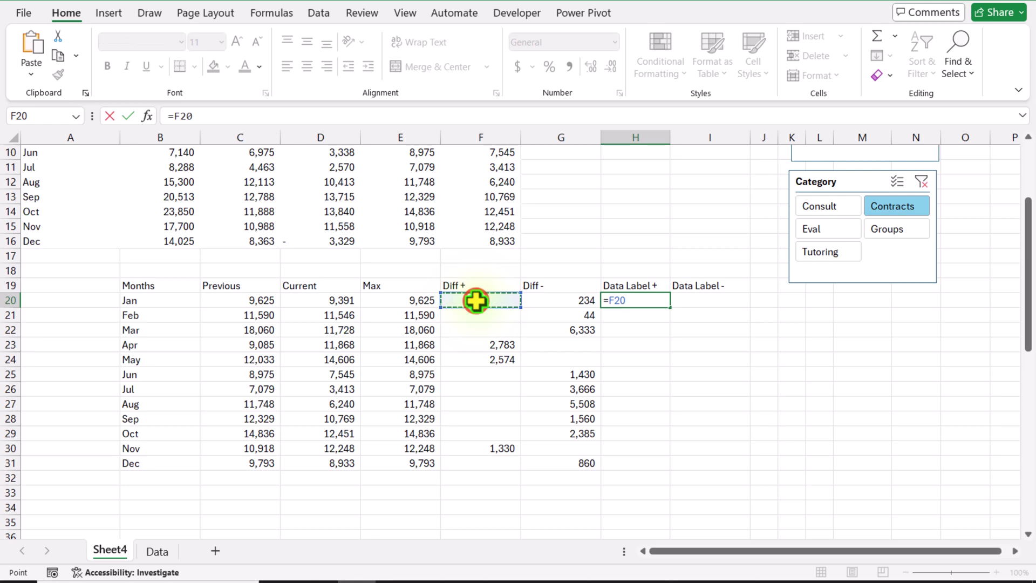
{"action": "type", "text": "/"}
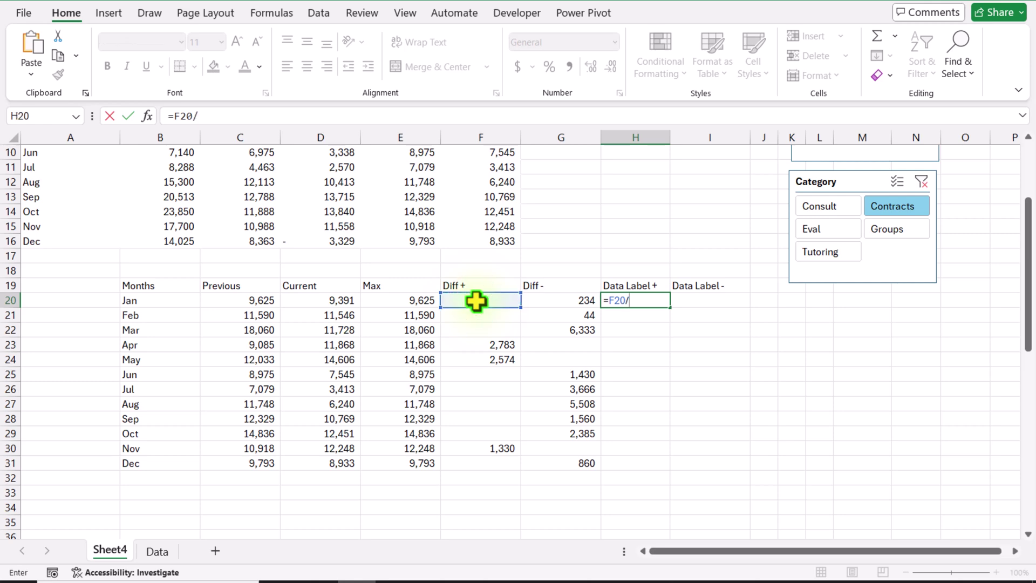
{"action": "left_click", "coordinate": [339, 301]}
{"action": "key", "text": "Return"}
{"action": "key", "text": "Up"}
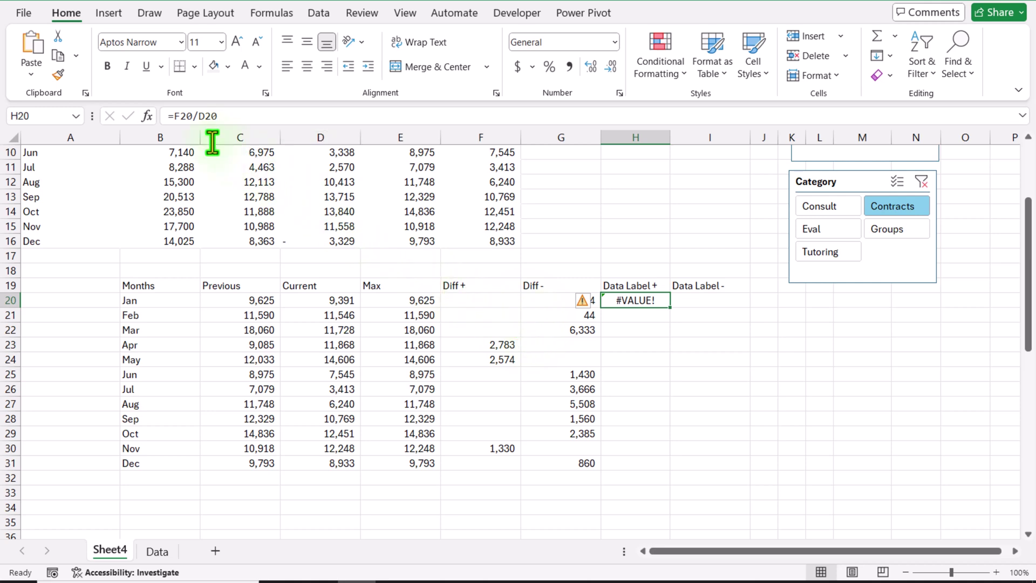
{"action": "left_click", "coordinate": [173, 116]}
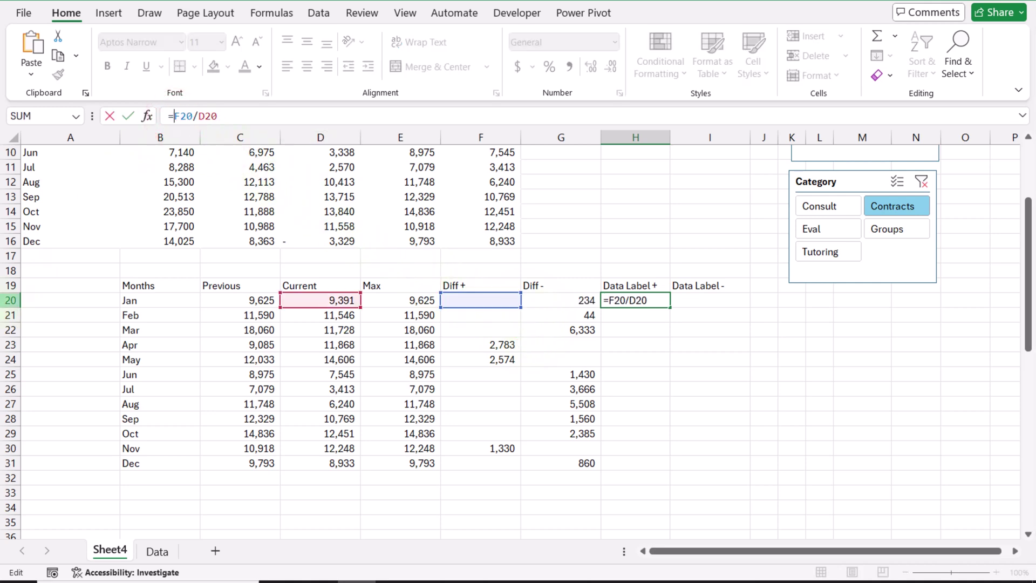
{"action": "type", "text": "iferror("}
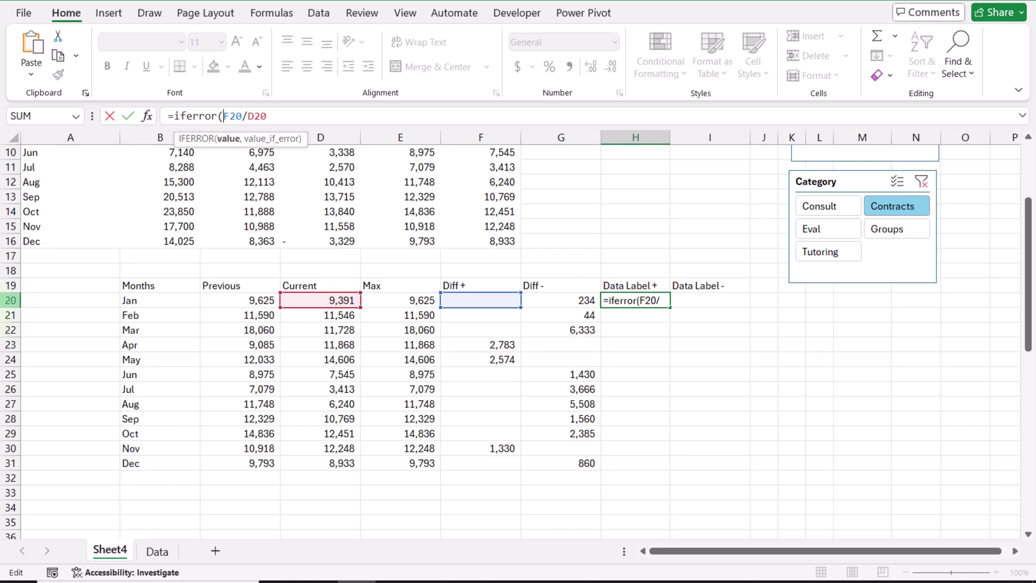
{"action": "left_click", "coordinate": [306, 115]}
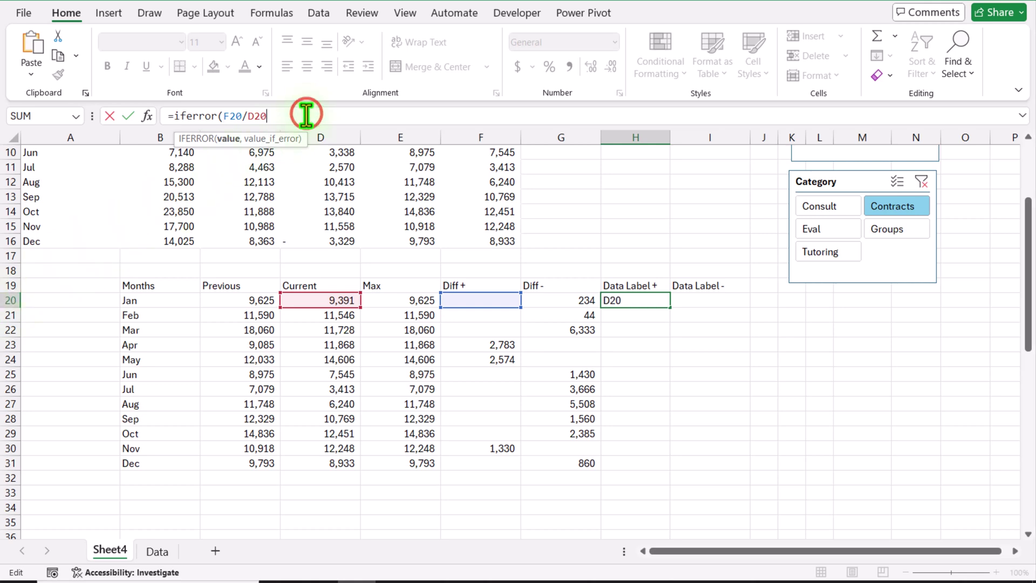
{"action": "type", "text": ","}
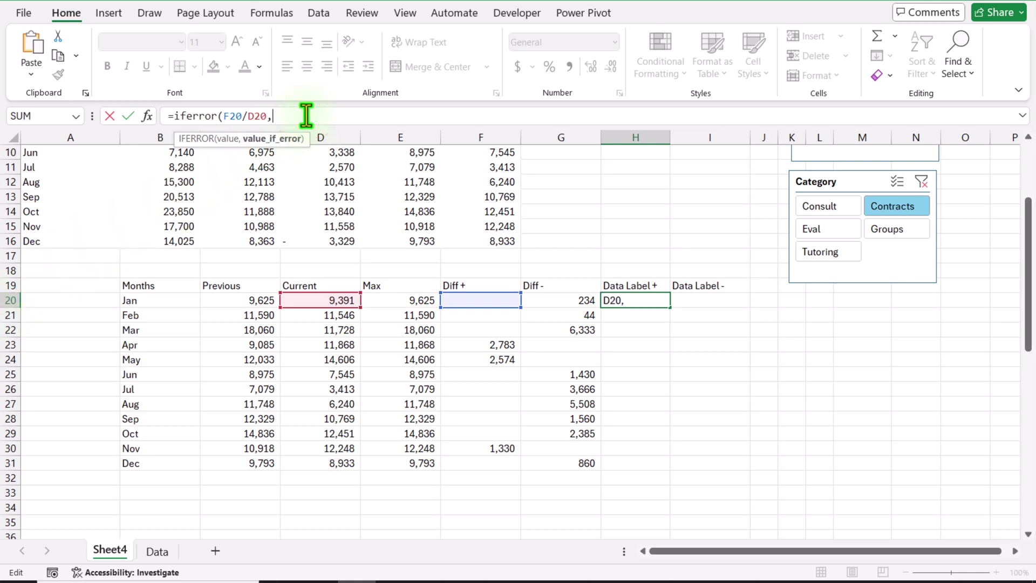
{"action": "type", "text": "\"\")"}
{"action": "key", "text": "Return"}
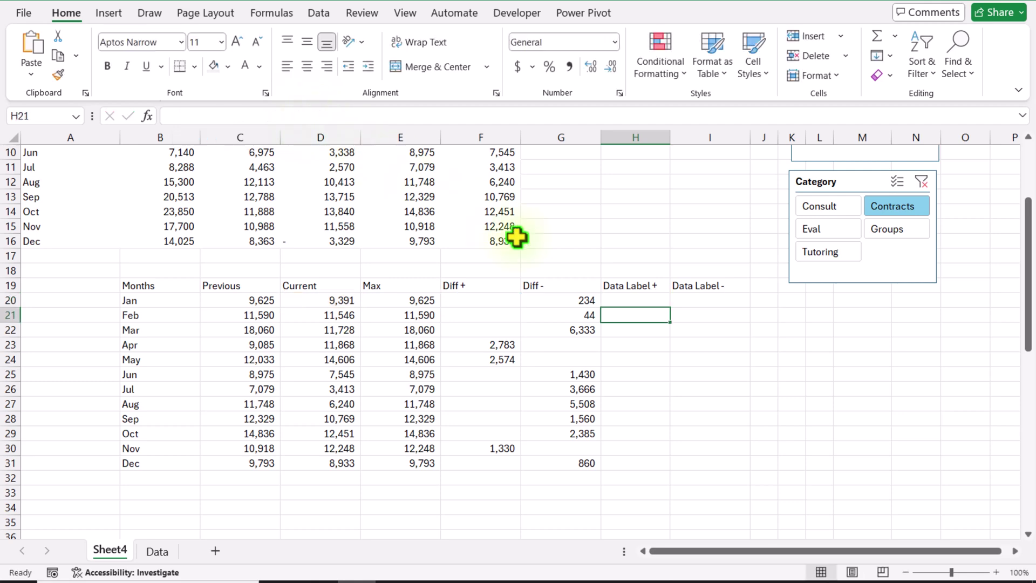
Fill the H20 formula down to H31 and format it as one-decimal percentages
{"action": "left_click", "coordinate": [627, 300]}
{"action": "double_click", "coordinate": [672, 310]}
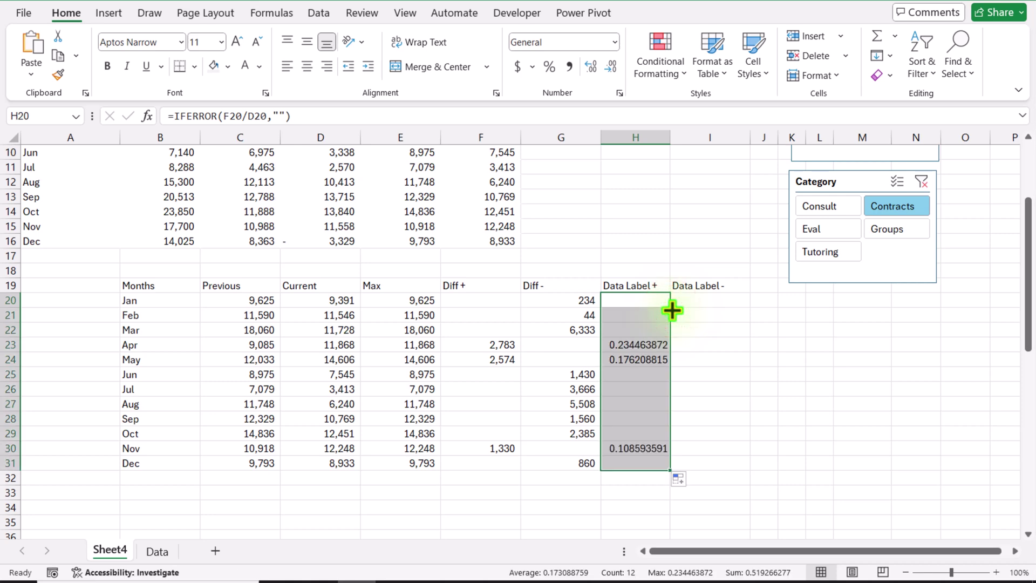
{"action": "left_click", "coordinate": [550, 67]}
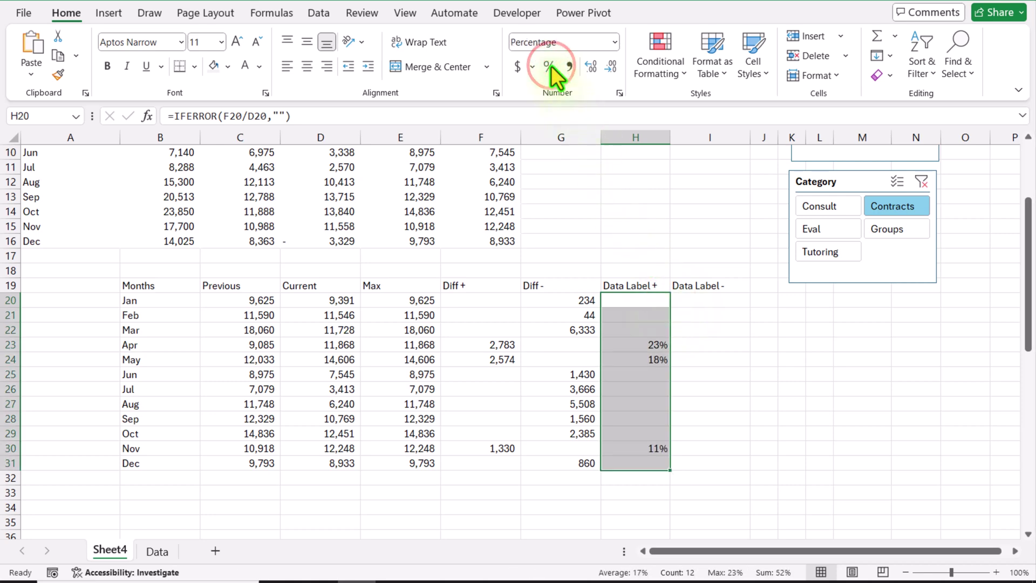
{"action": "left_click", "coordinate": [588, 71]}
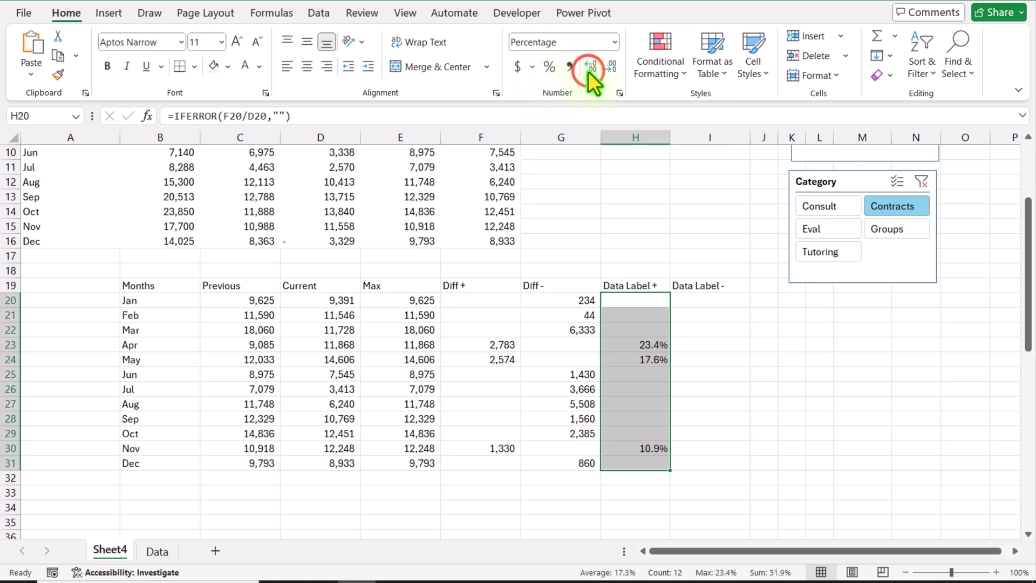
{"action": "left_click", "coordinate": [691, 303]}
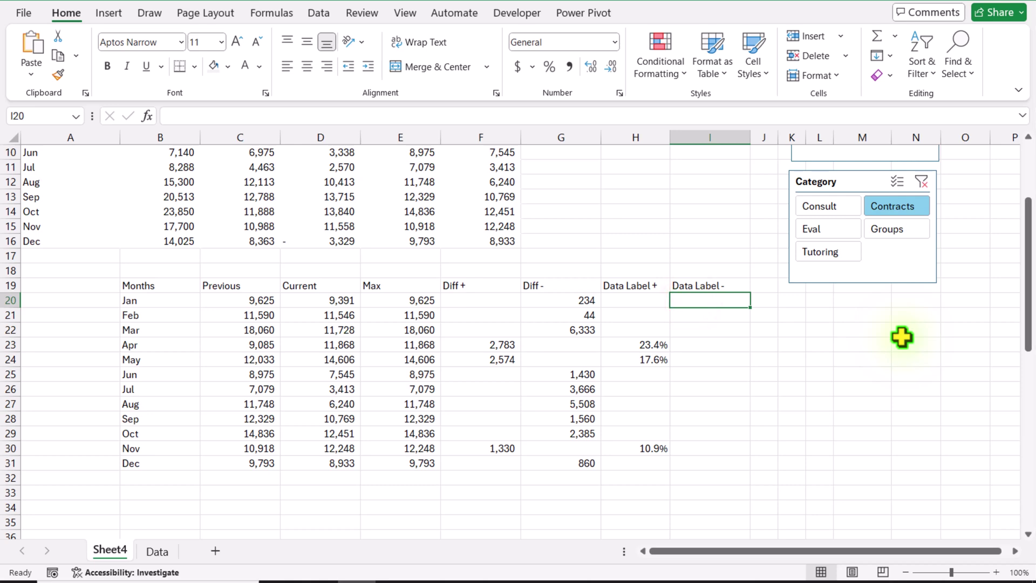
Enter =IFERROR(G20/D20,"") in I20 for January's Data Label -
{"action": "type", "text": "=ife"}
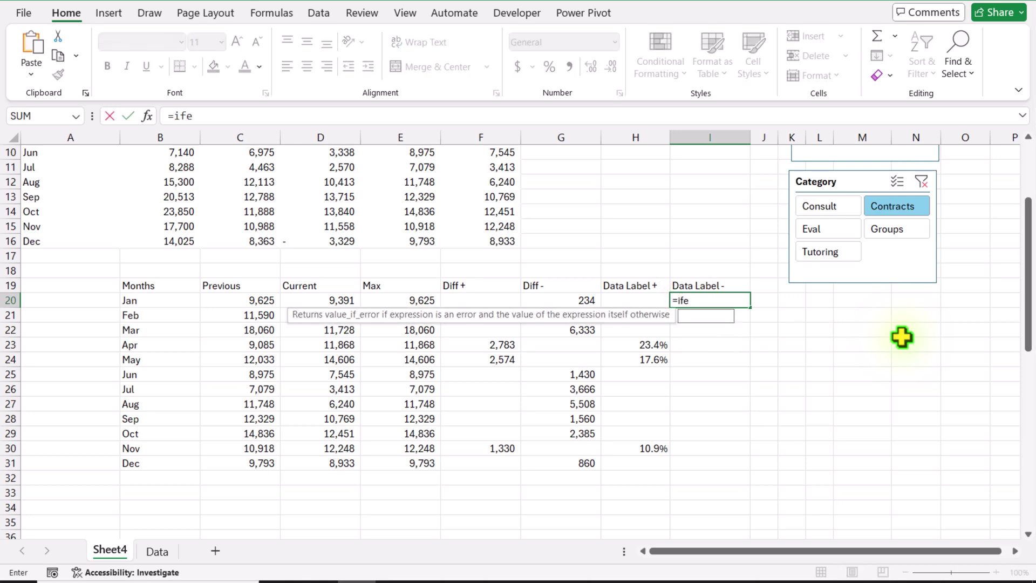
{"action": "type", "text": "rror("}
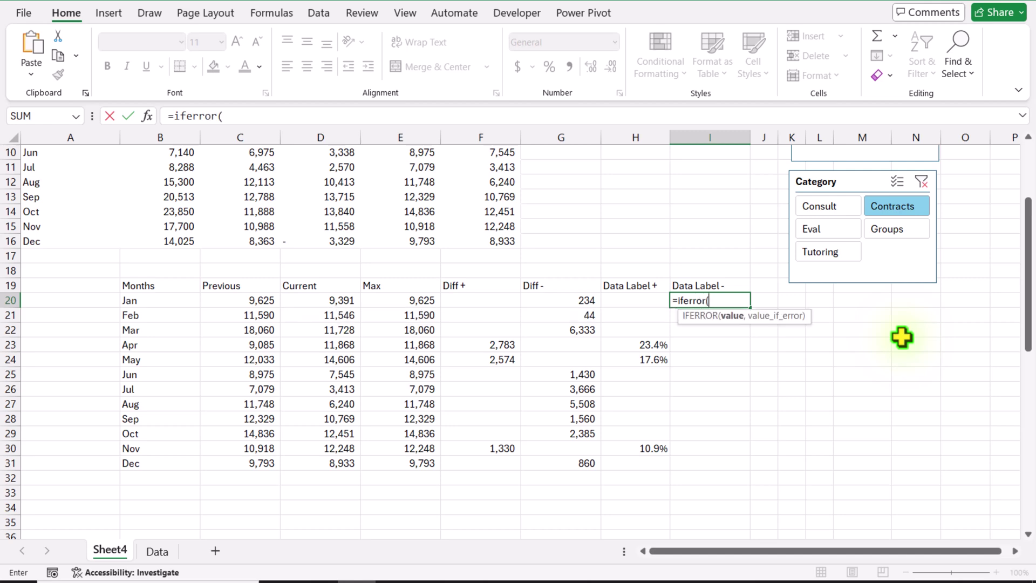
{"action": "left_click", "coordinate": [551, 300]}
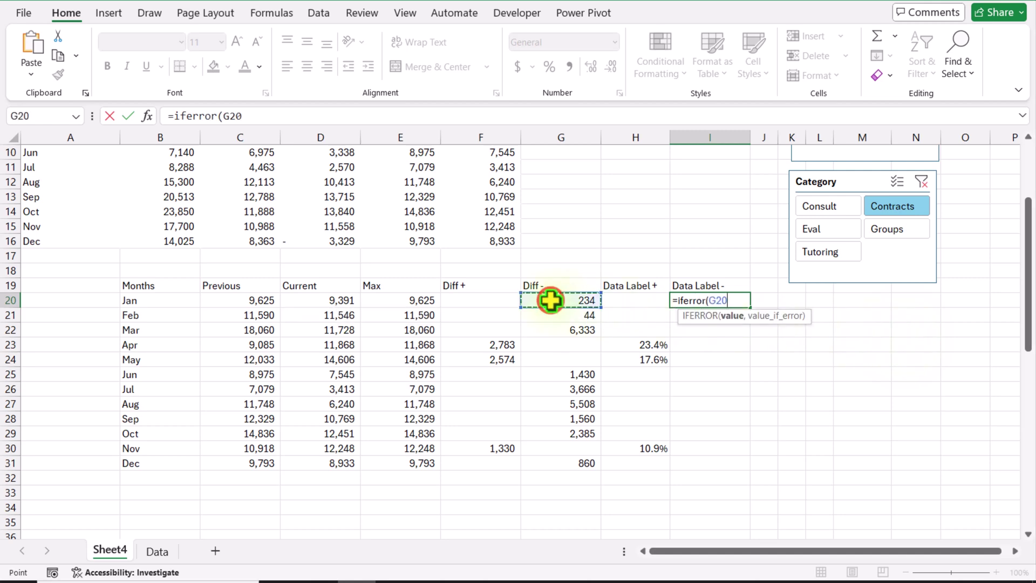
{"action": "type", "text": "/"}
{"action": "left_click", "coordinate": [338, 299]}
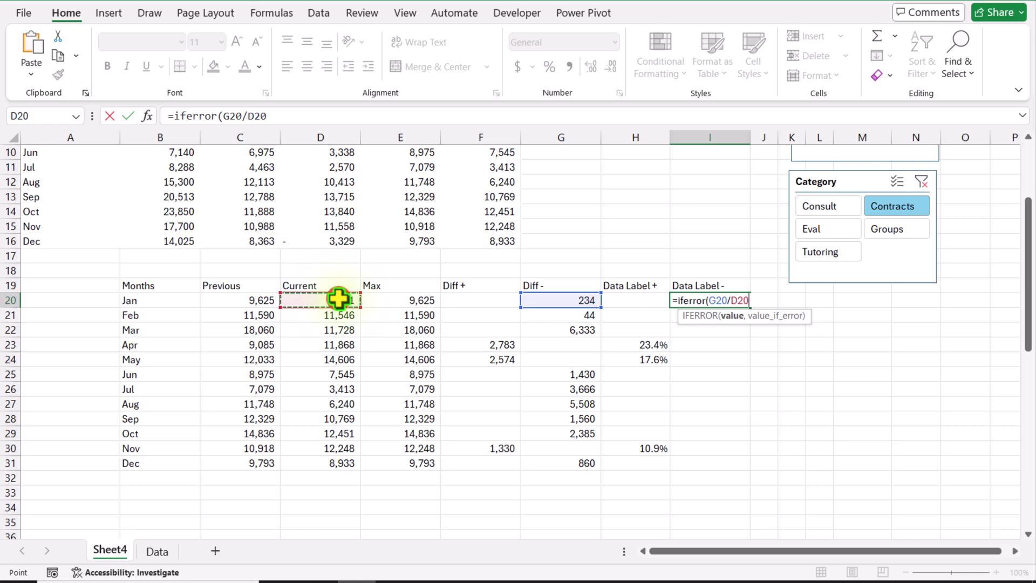
{"action": "type", "text": ","}
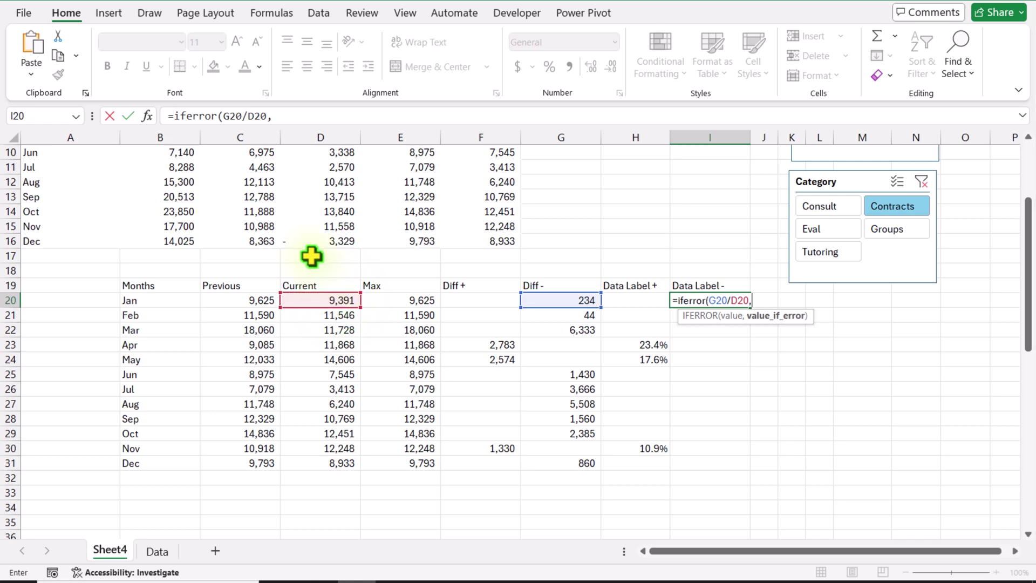
{"action": "type", "text": "\"\")"}
{"action": "key", "text": "Return"}
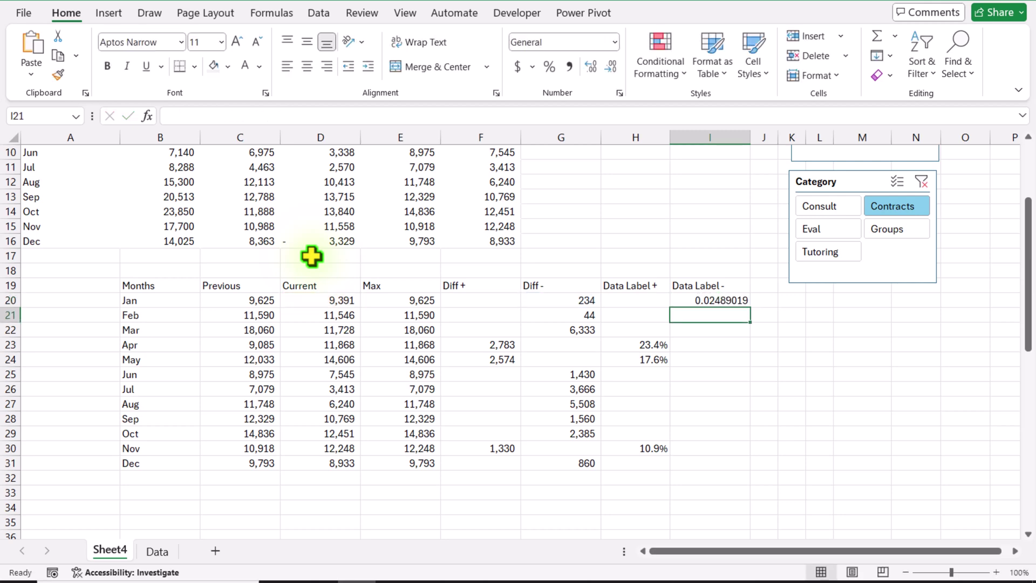
Format I20 as a one-decimal percentage and fill it down to I31
{"action": "left_click", "coordinate": [722, 300]}
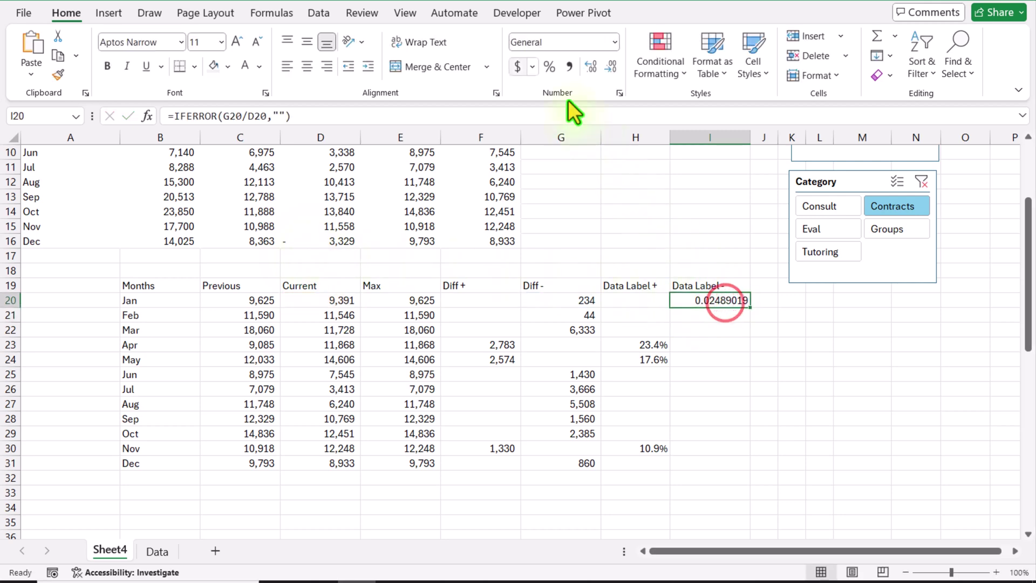
{"action": "left_click", "coordinate": [546, 67]}
{"action": "left_click", "coordinate": [591, 67]}
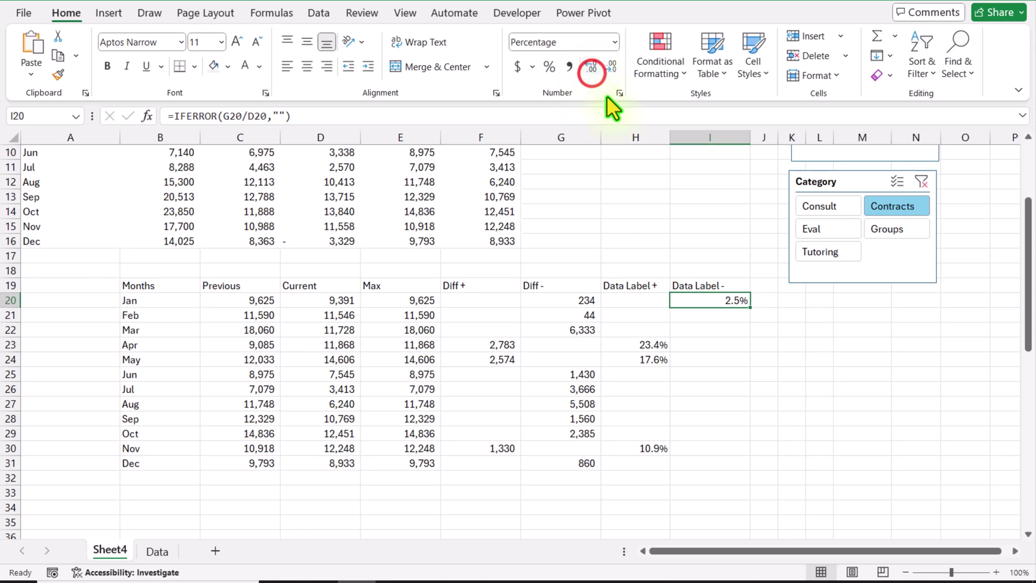
{"action": "double_click", "coordinate": [752, 308]}
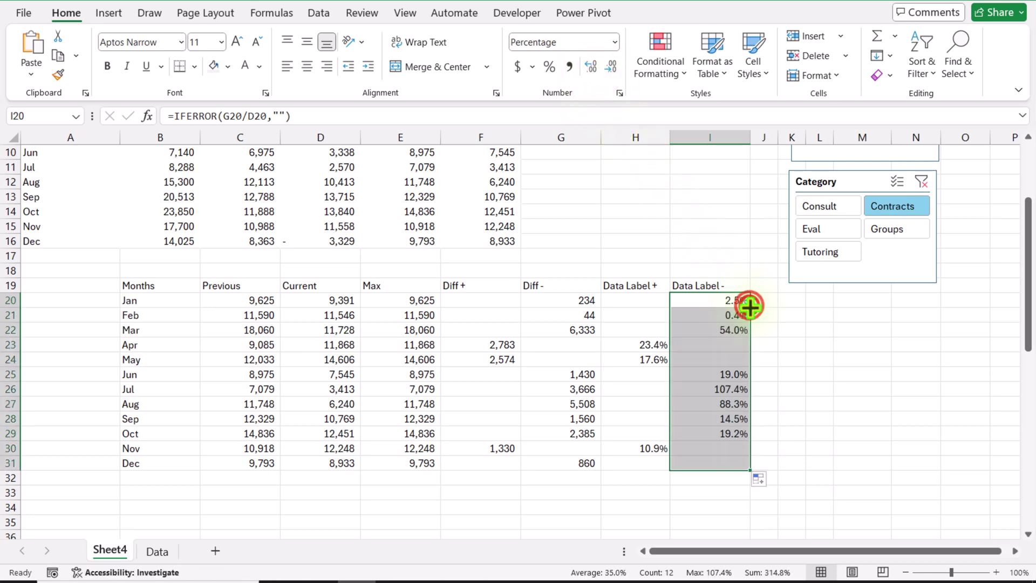
{"action": "left_click_drag", "start_coordinate": [162, 288], "coordinate": [701, 467]}
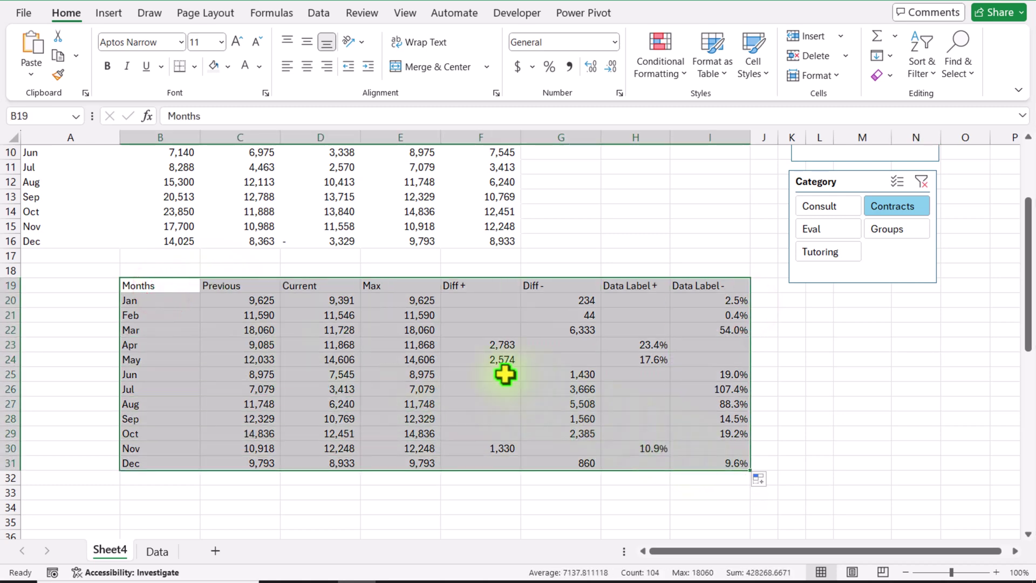
Copy the Months table B19:I31 and paste it at A1 of a new Sheet5
{"action": "key", "text": "ctrl+c"}
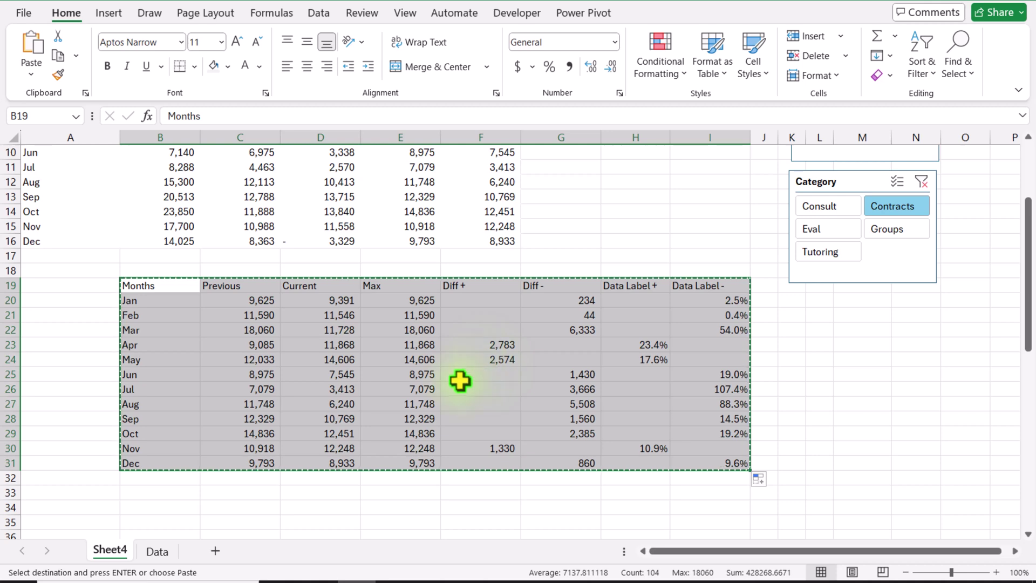
{"action": "left_click", "coordinate": [215, 550]}
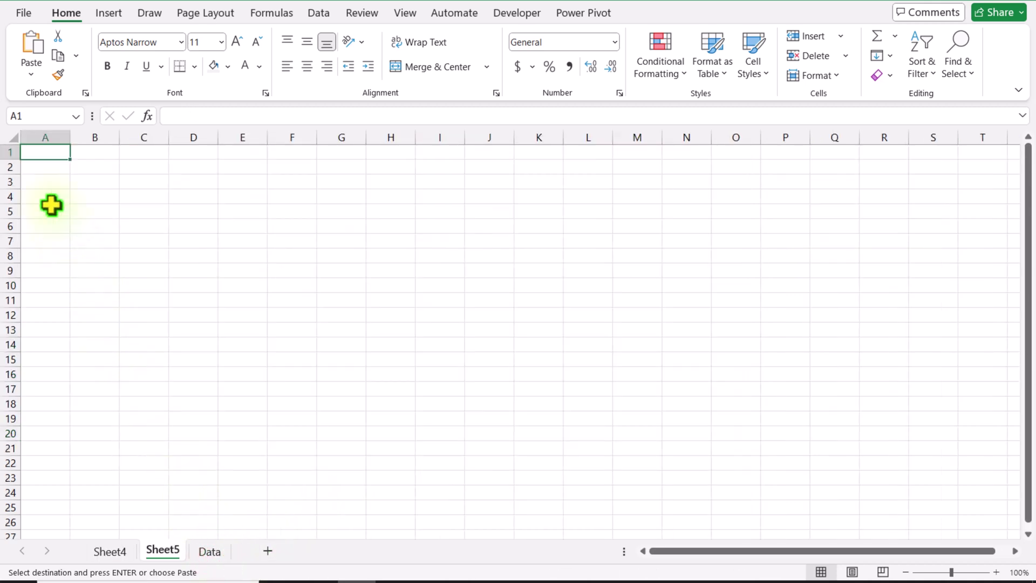
{"action": "key", "text": "Return"}
{"action": "key", "text": "Escape"}
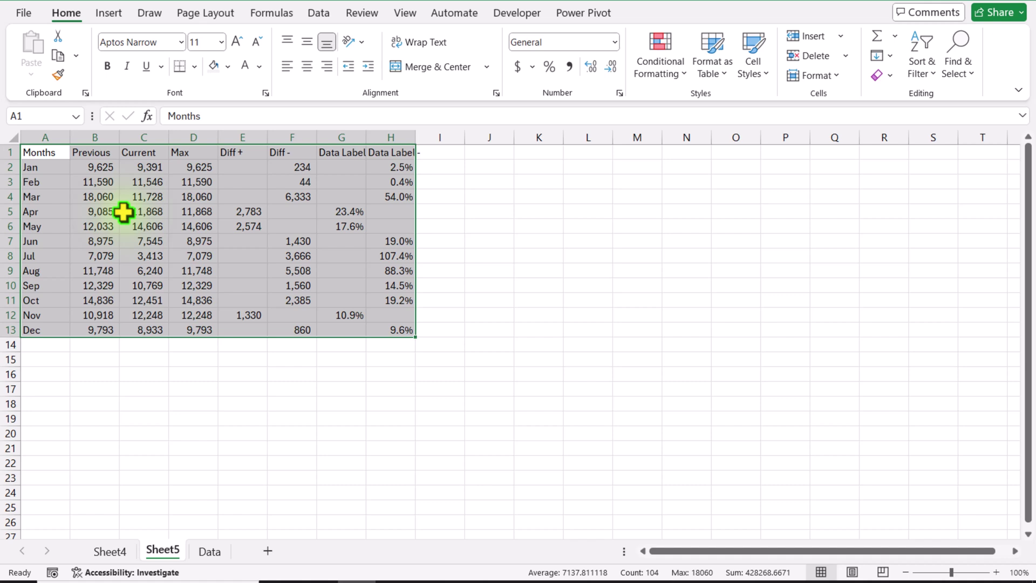
{"action": "left_click", "coordinate": [105, 167]}
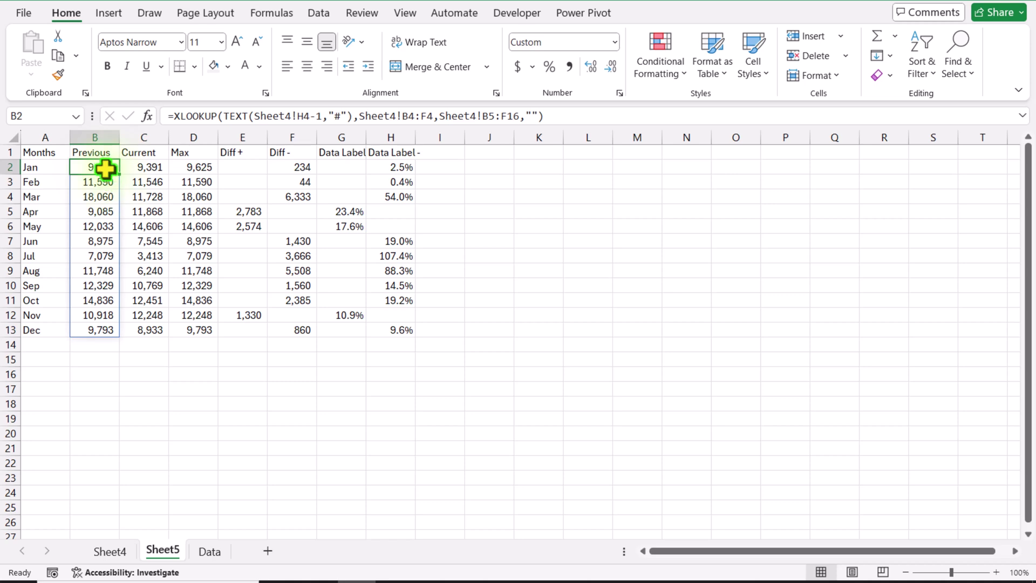
Move the Years and Category slicers from Sheet4 to B17 on Sheet5, side by side
{"action": "left_click", "coordinate": [111, 553]}
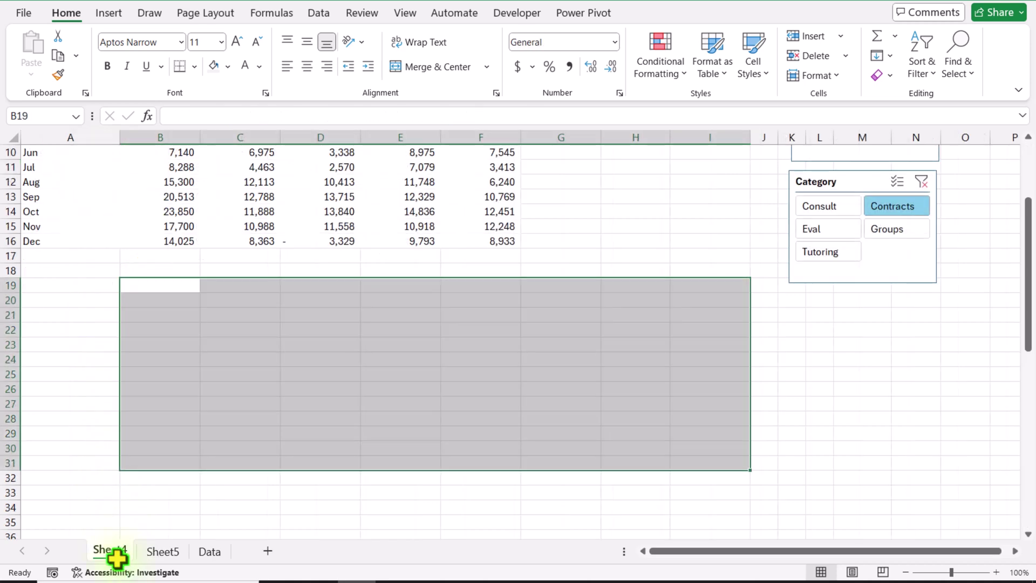
{"action": "scroll", "coordinate": [284, 518], "scroll_direction": "up", "scroll_amount": 2}
{"action": "left_click", "coordinate": [888, 370]}
{"action": "left_click", "coordinate": [906, 229]}
{"action": "key", "text": "Delete"}
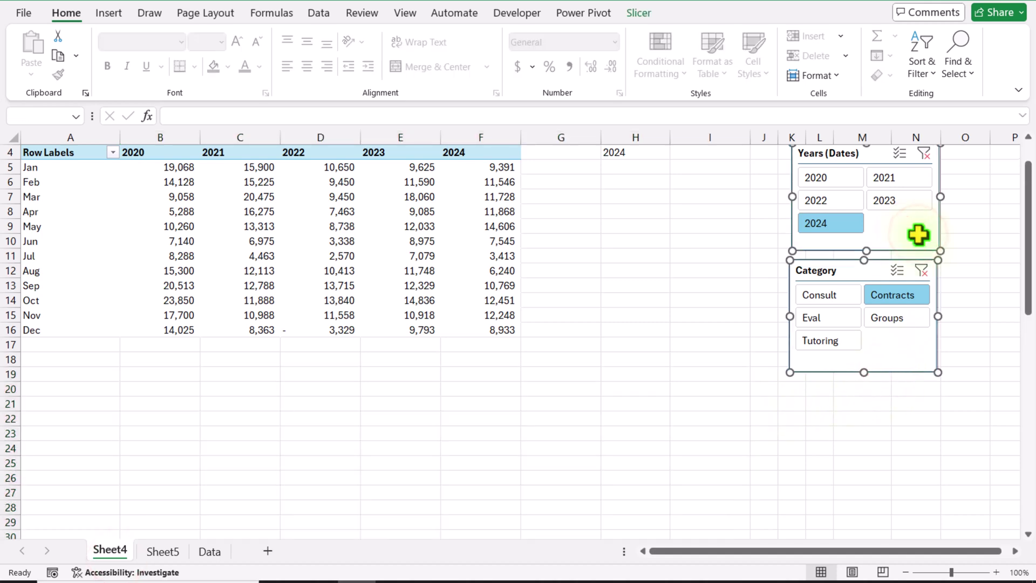
{"action": "left_click", "coordinate": [157, 549]}
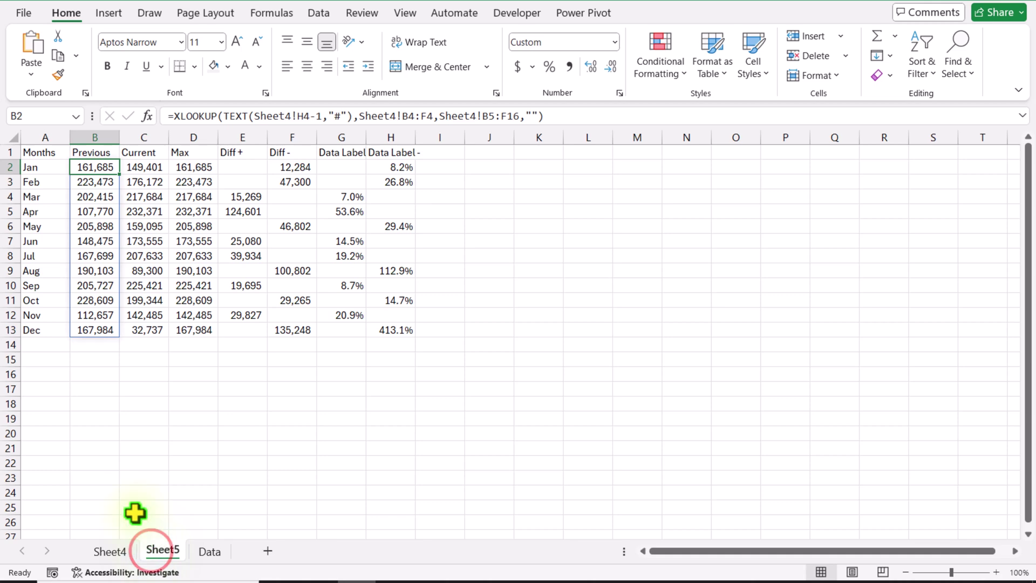
{"action": "left_click", "coordinate": [79, 389]}
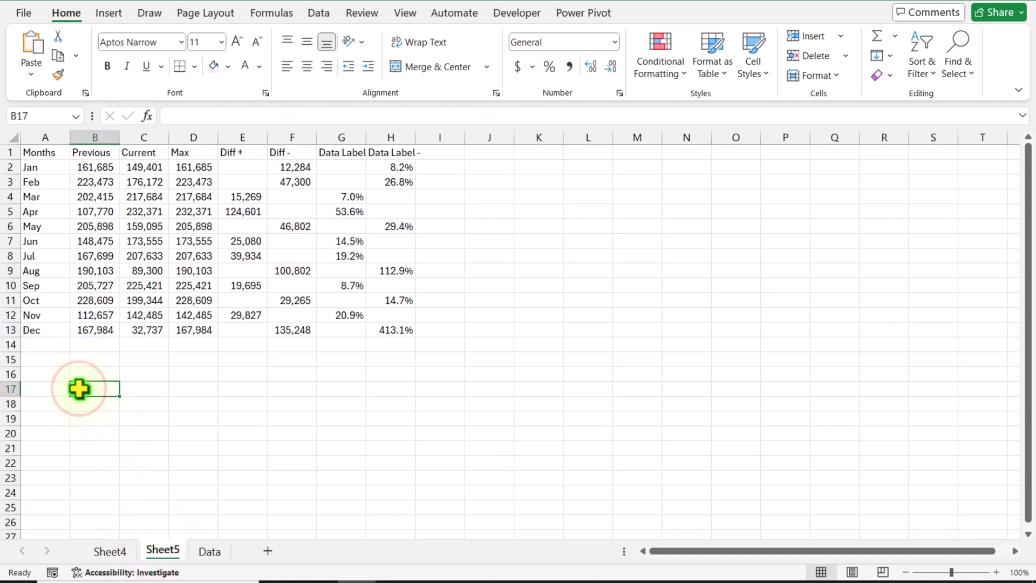
{"action": "key", "text": "ctrl+v"}
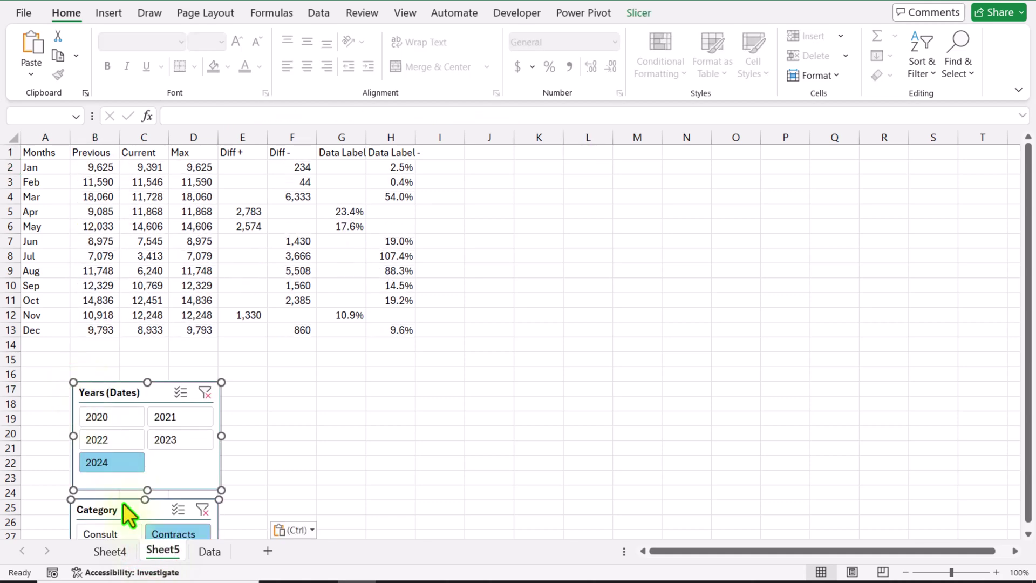
{"action": "left_click", "coordinate": [243, 481]}
{"action": "left_click_drag", "start_coordinate": [154, 502], "coordinate": [322, 394]}
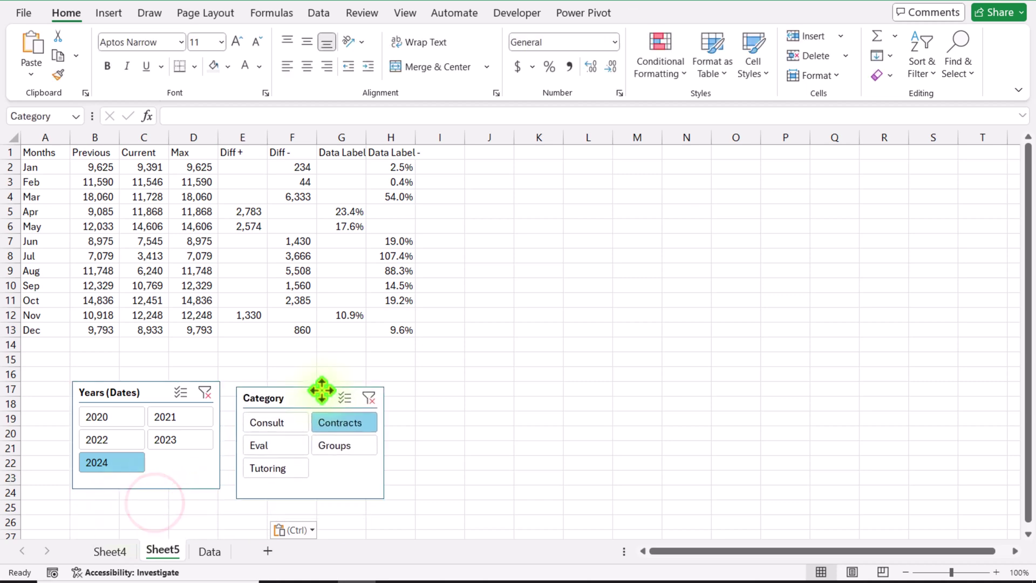
Select the table A1:H13 and hide Sheet5's gridlines from the View tab
{"action": "left_click", "coordinate": [31, 167]}
{"action": "left_click_drag", "start_coordinate": [37, 152], "coordinate": [390, 330]}
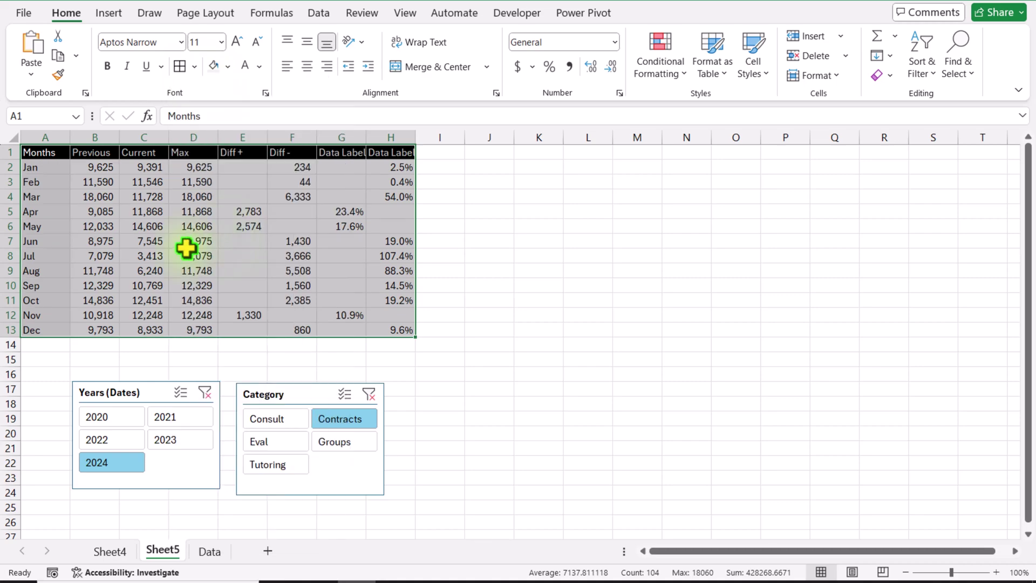
{"action": "left_click", "coordinate": [486, 287]}
{"action": "key", "text": "alt+w"}
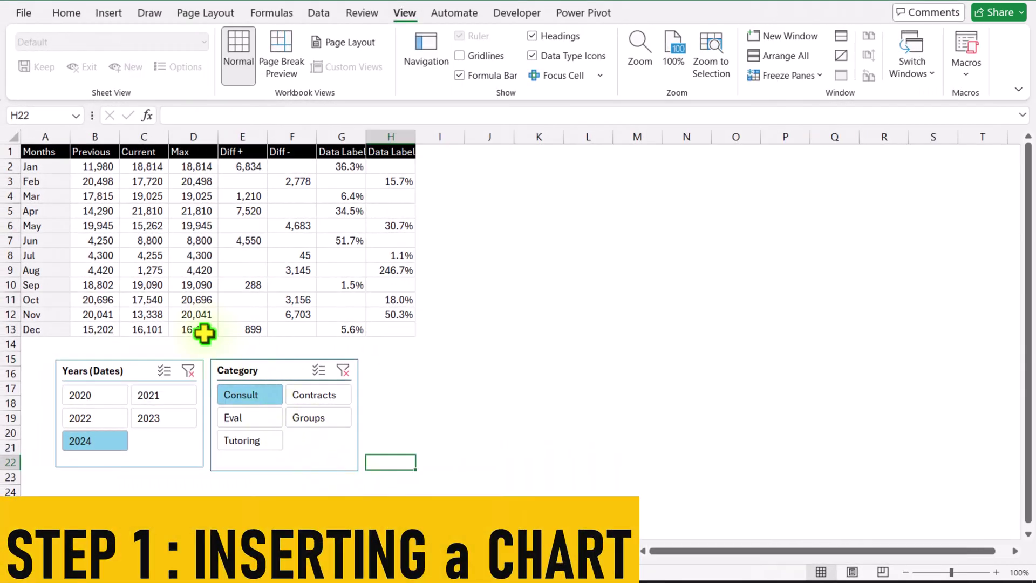
{"action": "left_click_drag", "start_coordinate": [34, 152], "coordinate": [150, 332]}
Insert a Clustered Column chart of Previous and Current by month from Recommended Charts
{"action": "left_click", "coordinate": [109, 13]}
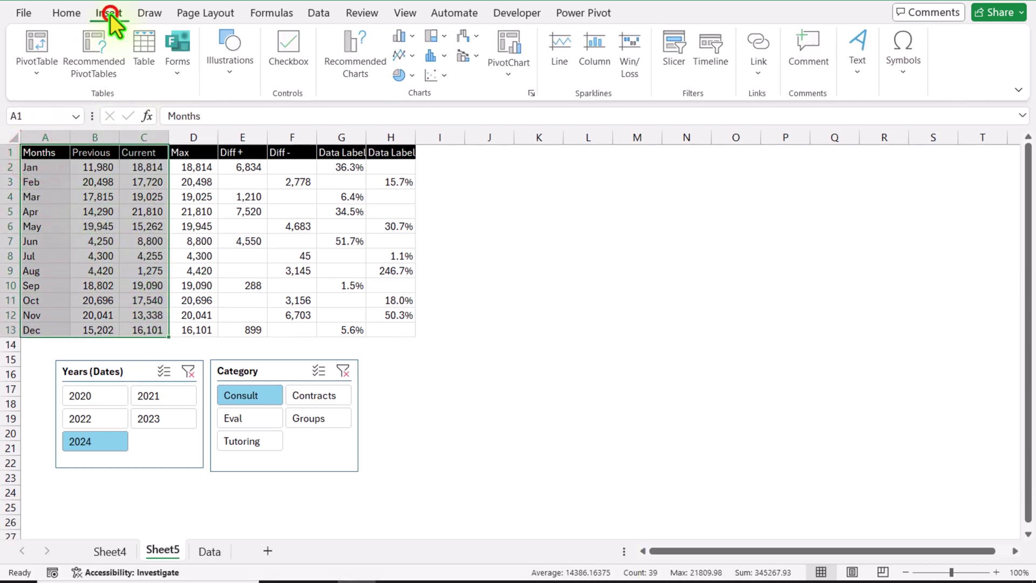
{"action": "left_click", "coordinate": [347, 63]}
{"action": "left_click", "coordinate": [383, 229]}
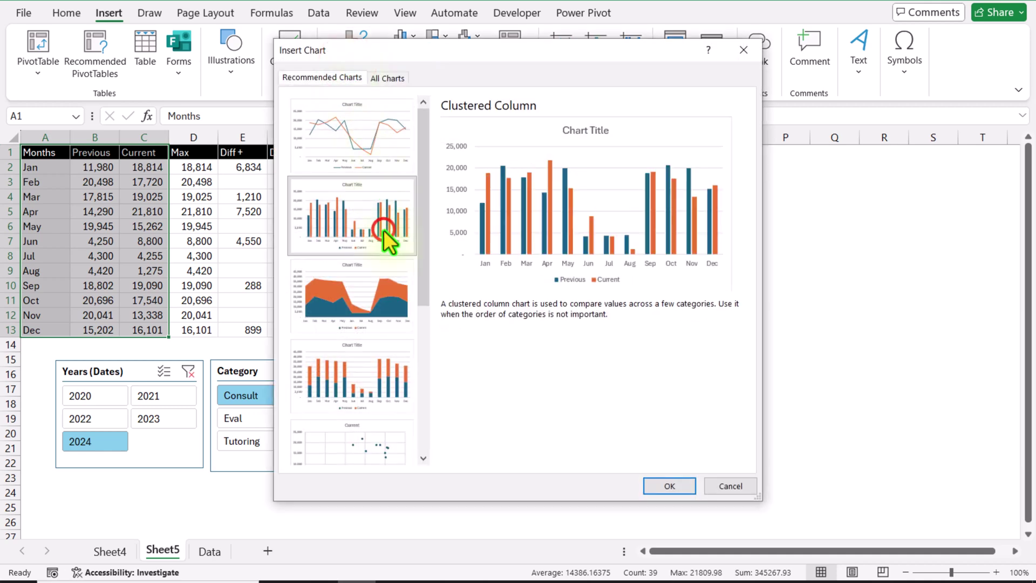
{"action": "left_click", "coordinate": [651, 488]}
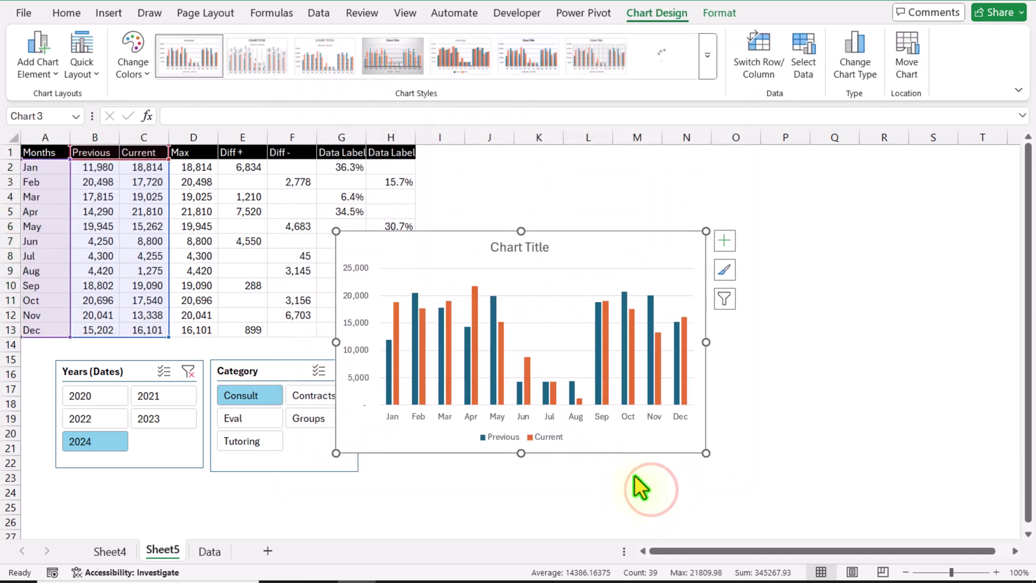
Move the chart right of the table, widen it, and delete its title
{"action": "left_click_drag", "start_coordinate": [358, 232], "coordinate": [456, 166]}
{"action": "left_click_drag", "start_coordinate": [796, 272], "coordinate": [902, 273]}
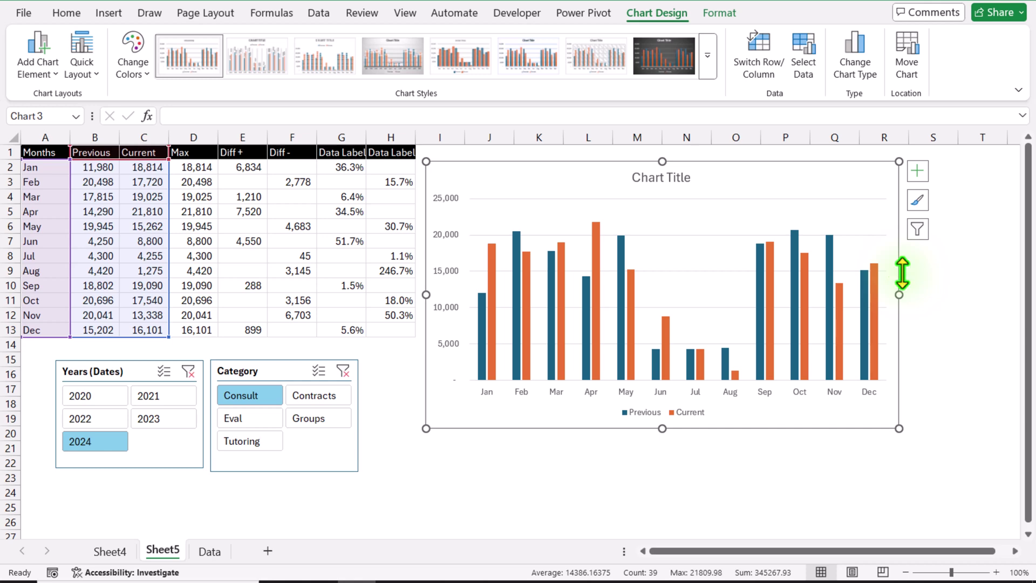
{"action": "left_click", "coordinate": [646, 182]}
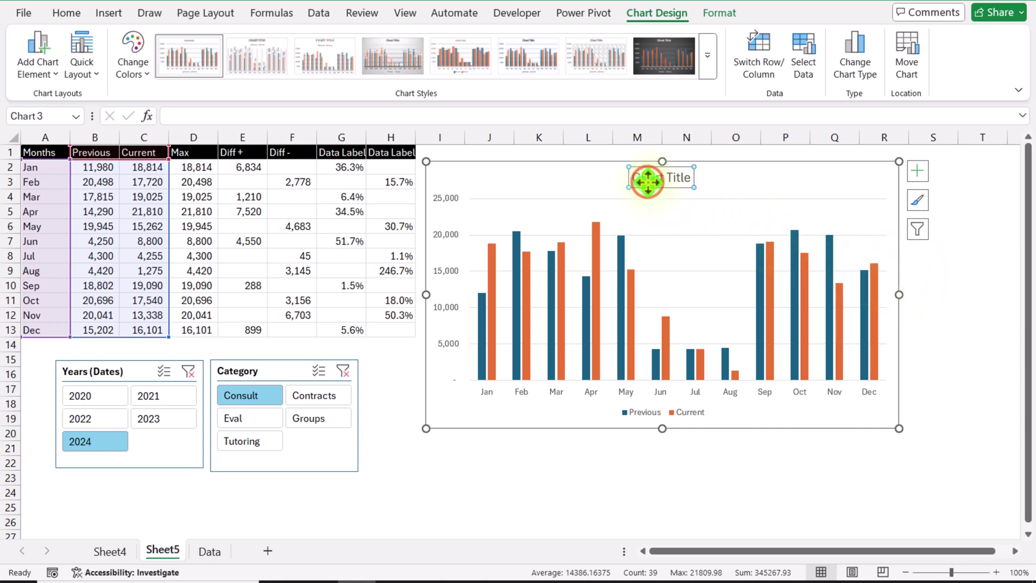
{"action": "key", "text": "Delete"}
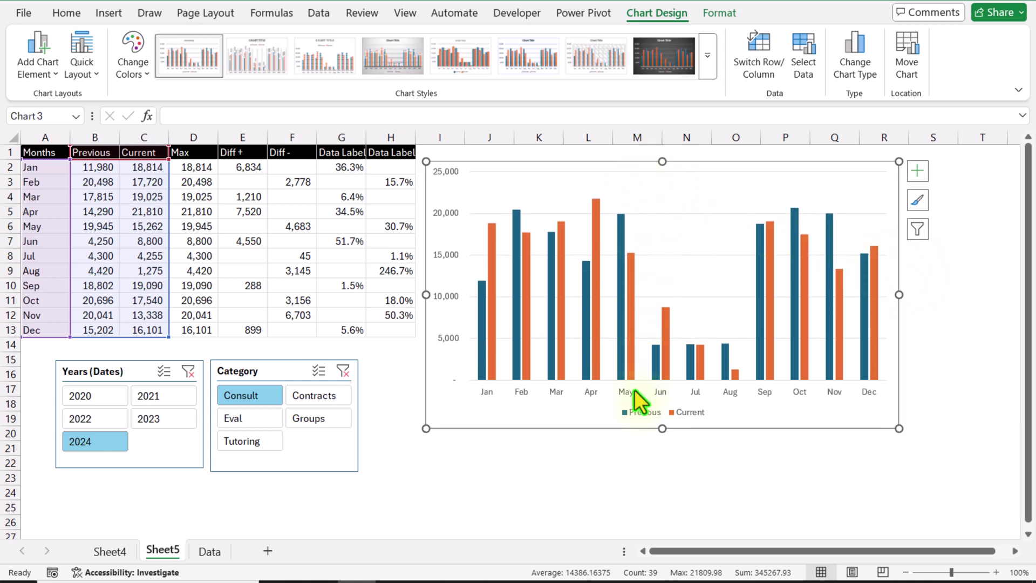
Set the column series overlap to 20% and the gap width to 25%
{"action": "right_click", "coordinate": [632, 370]}
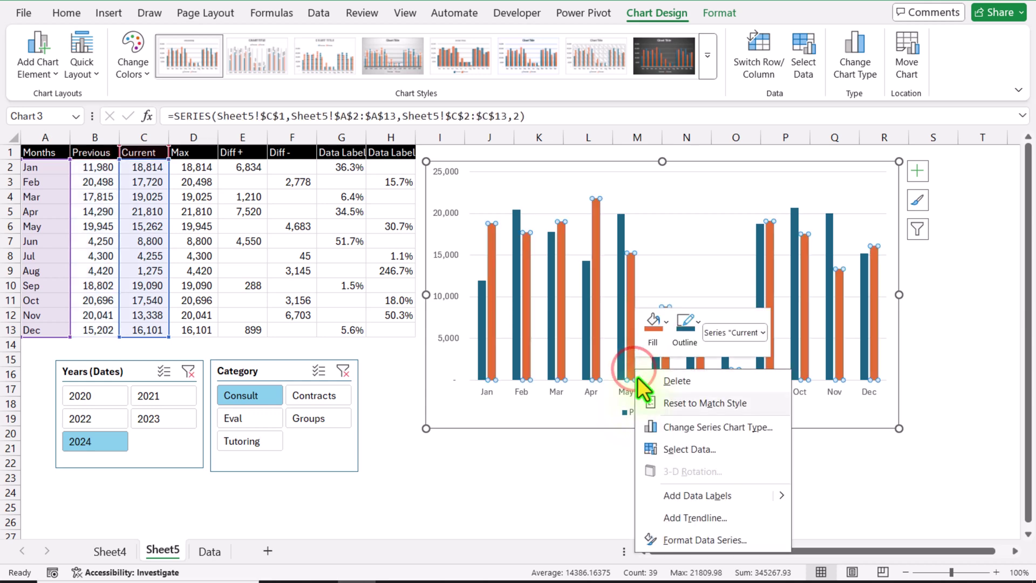
{"action": "left_click", "coordinate": [716, 539]}
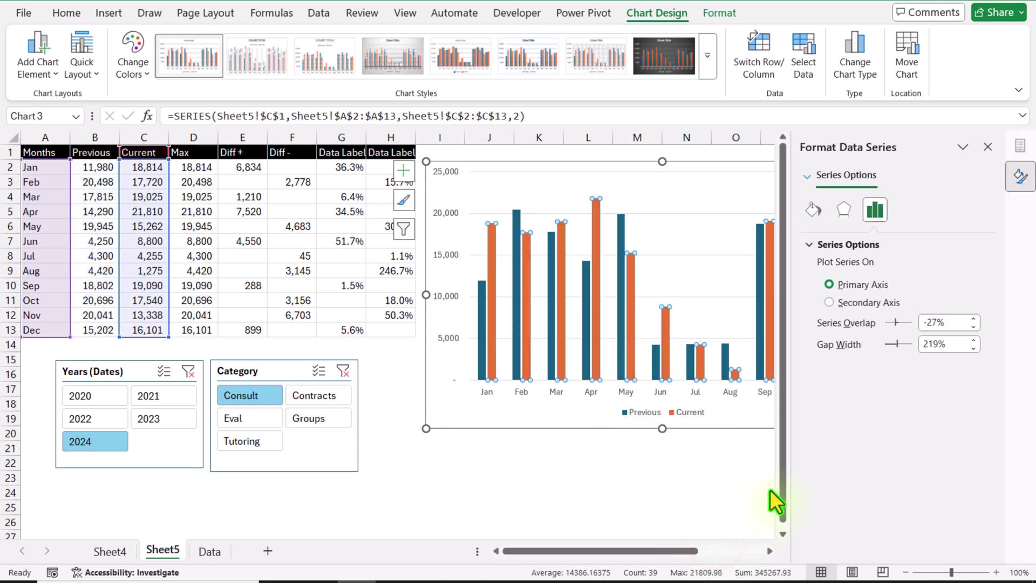
{"action": "left_click_drag", "start_coordinate": [954, 322], "coordinate": [920, 324]}
{"action": "type", "text": "20"}
{"action": "left_click", "coordinate": [936, 344]}
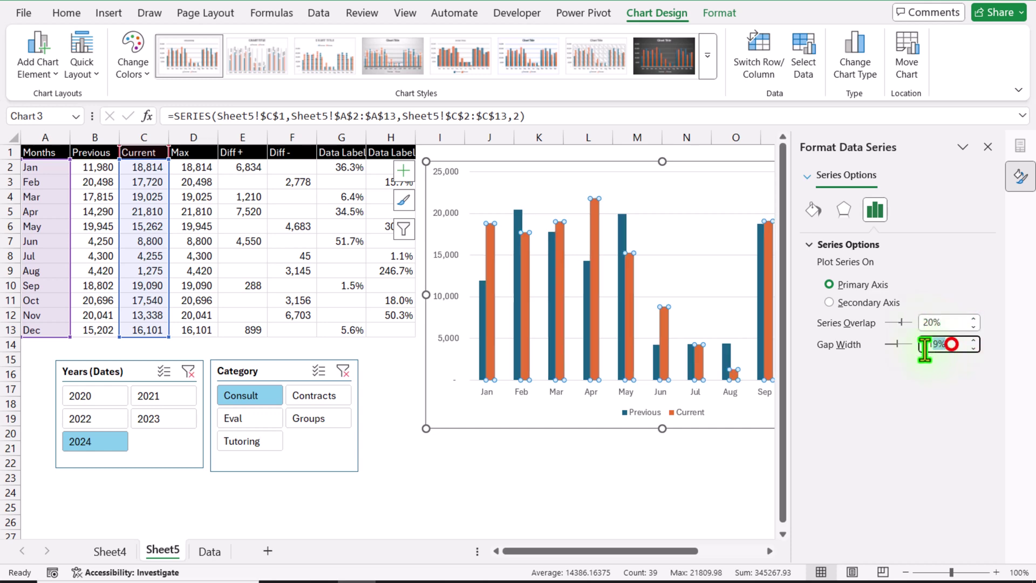
{"action": "type", "text": "25"}
{"action": "key", "text": "Return"}
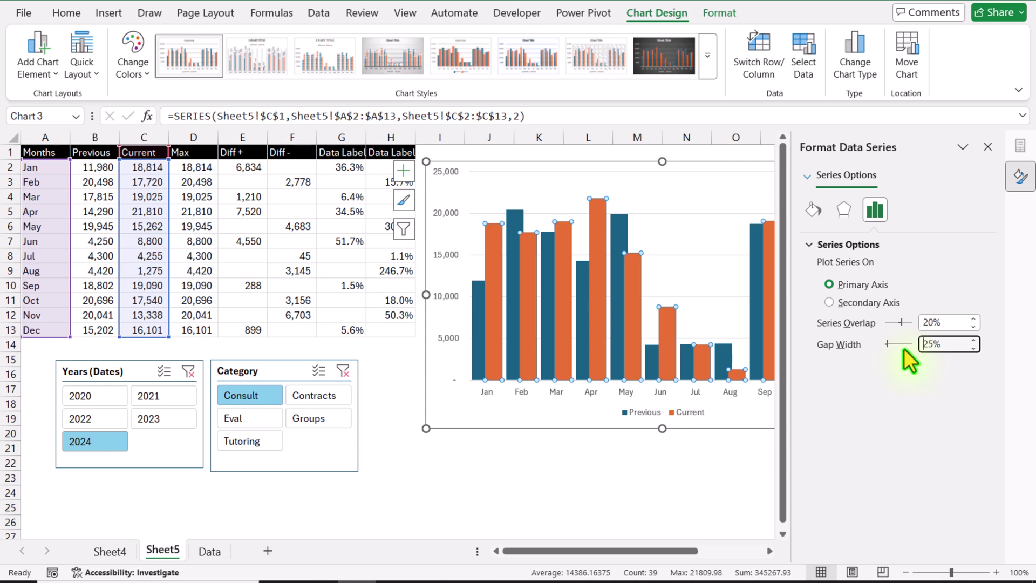
Fill the Previous series columns with pale light orange
{"action": "left_click", "coordinate": [718, 14]}
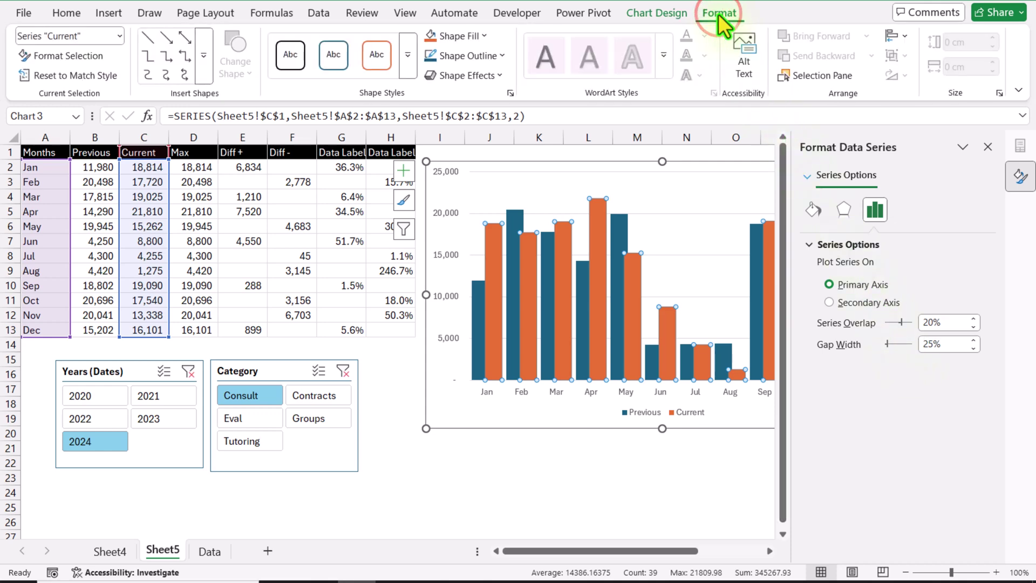
{"action": "left_click", "coordinate": [118, 36]}
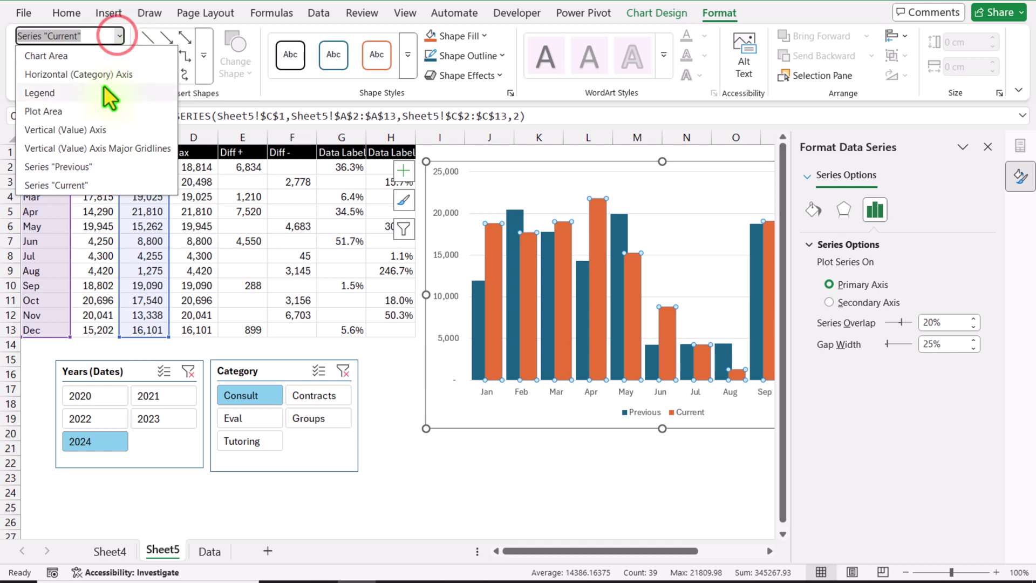
{"action": "left_click", "coordinate": [82, 167]}
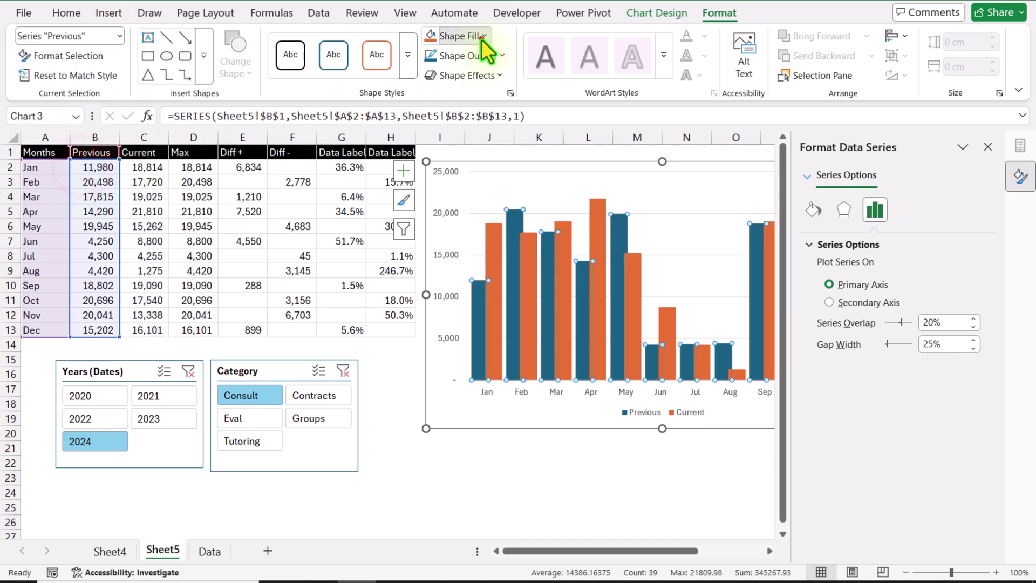
{"action": "left_click", "coordinate": [481, 38]}
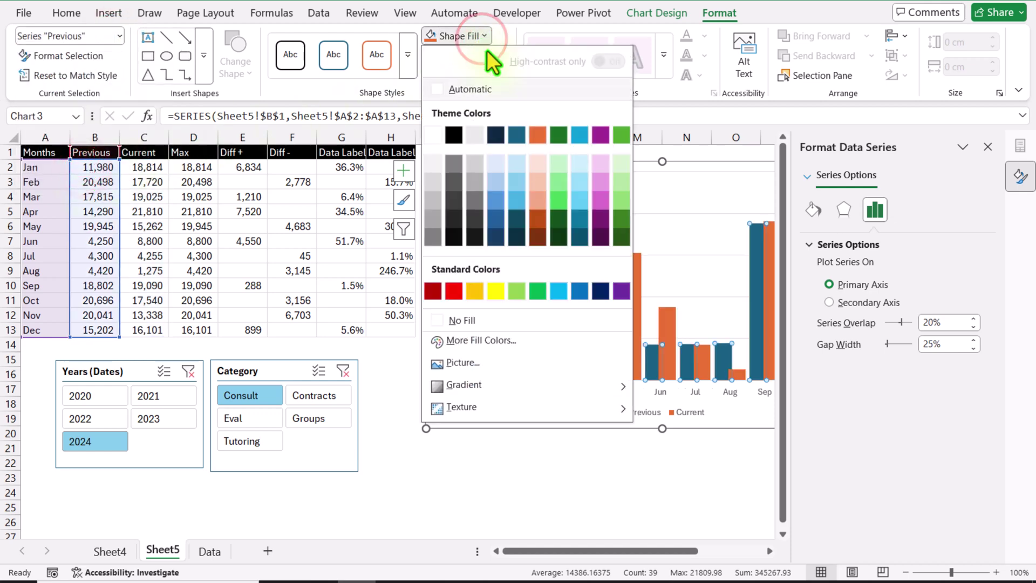
{"action": "left_click", "coordinate": [543, 164]}
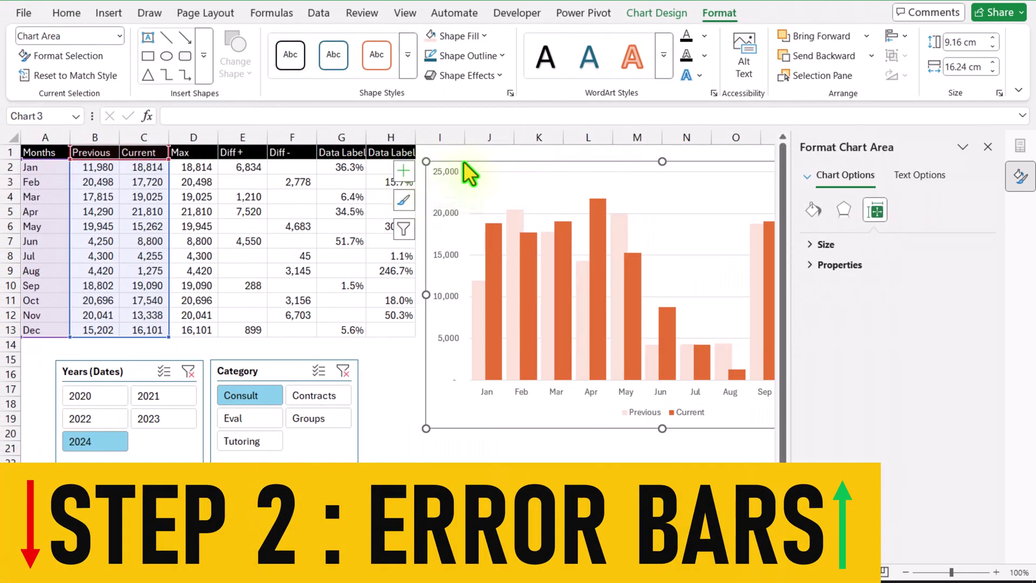
Add error bars to the chart through Chart Elements
{"action": "left_click", "coordinate": [464, 161]}
{"action": "left_click", "coordinate": [402, 171]}
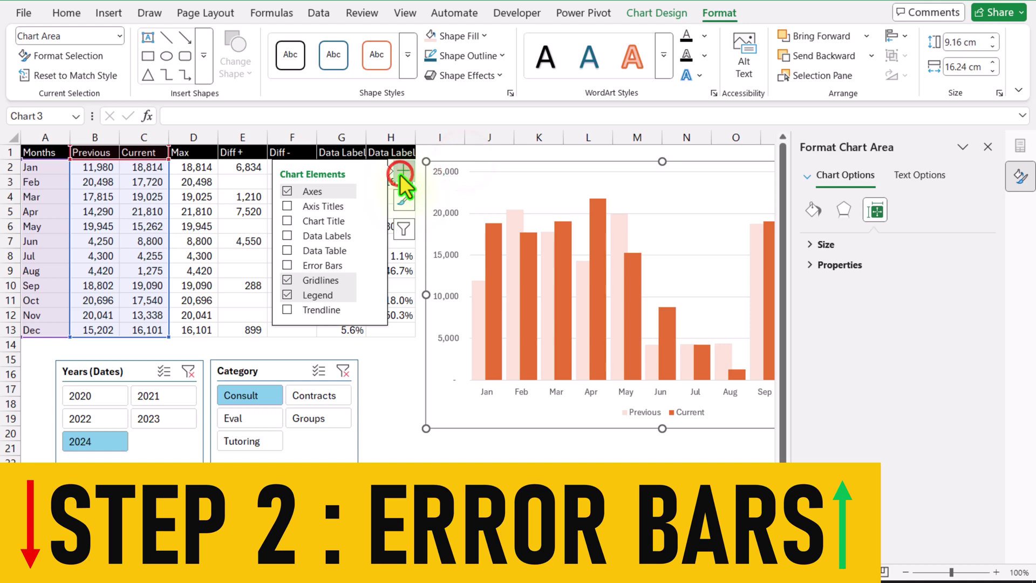
{"action": "left_click", "coordinate": [287, 265]}
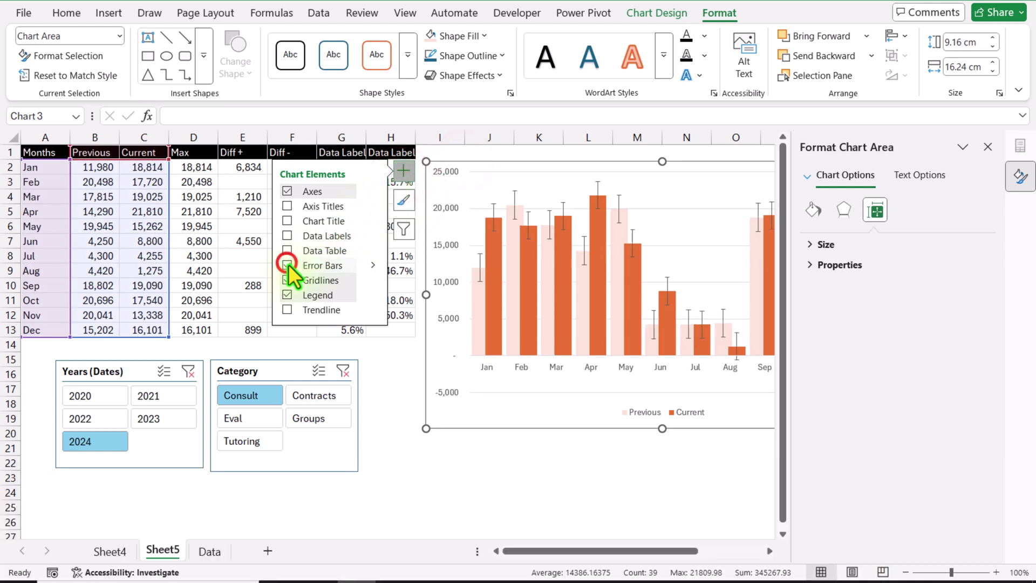
{"action": "left_click", "coordinate": [403, 172]}
Set the Previous error bars to Plus direction with custom positive values E2:E13
{"action": "left_click", "coordinate": [120, 36]}
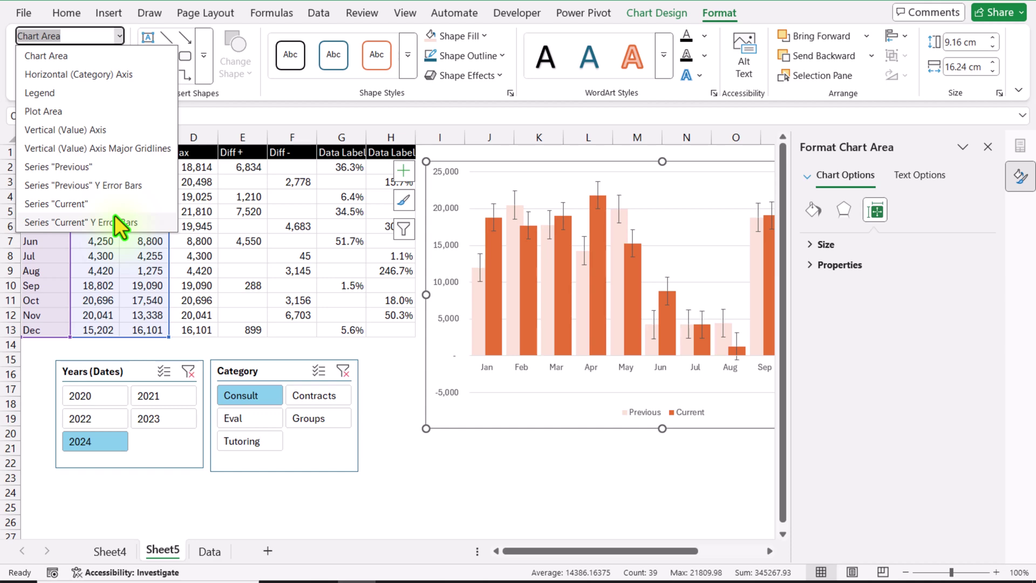
{"action": "left_click", "coordinate": [111, 187]}
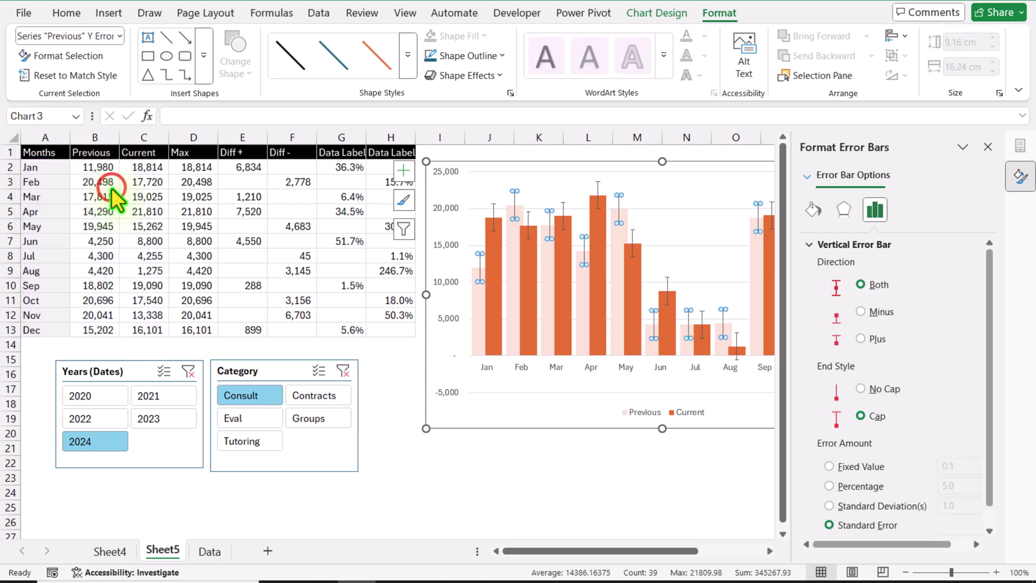
{"action": "left_click", "coordinate": [873, 335]}
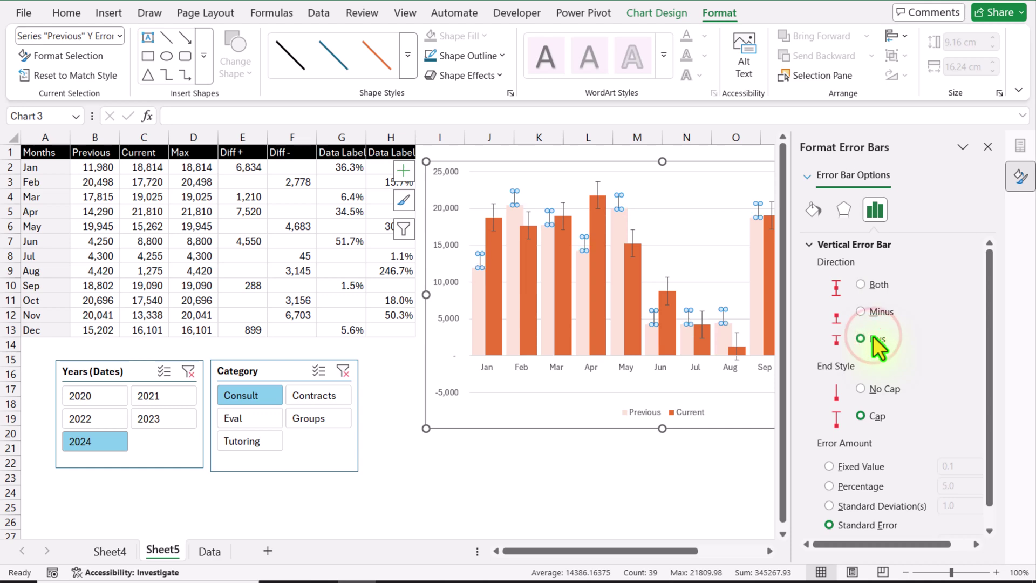
{"action": "scroll", "coordinate": [873, 350], "scroll_direction": "down", "scroll_amount": 1}
{"action": "left_click", "coordinate": [858, 523]}
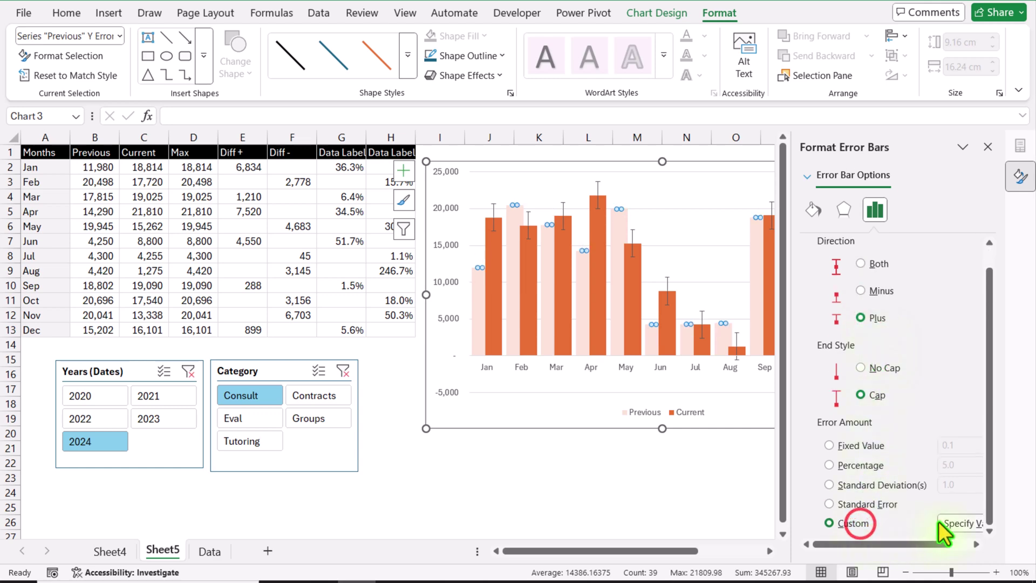
{"action": "left_click", "coordinate": [953, 522]}
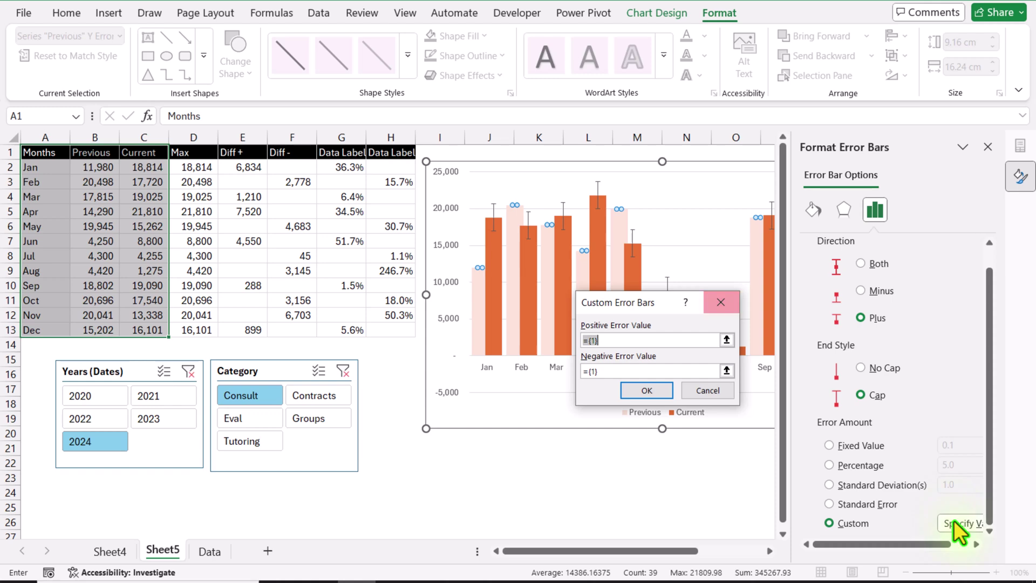
{"action": "left_click_drag", "start_coordinate": [244, 167], "coordinate": [250, 326]}
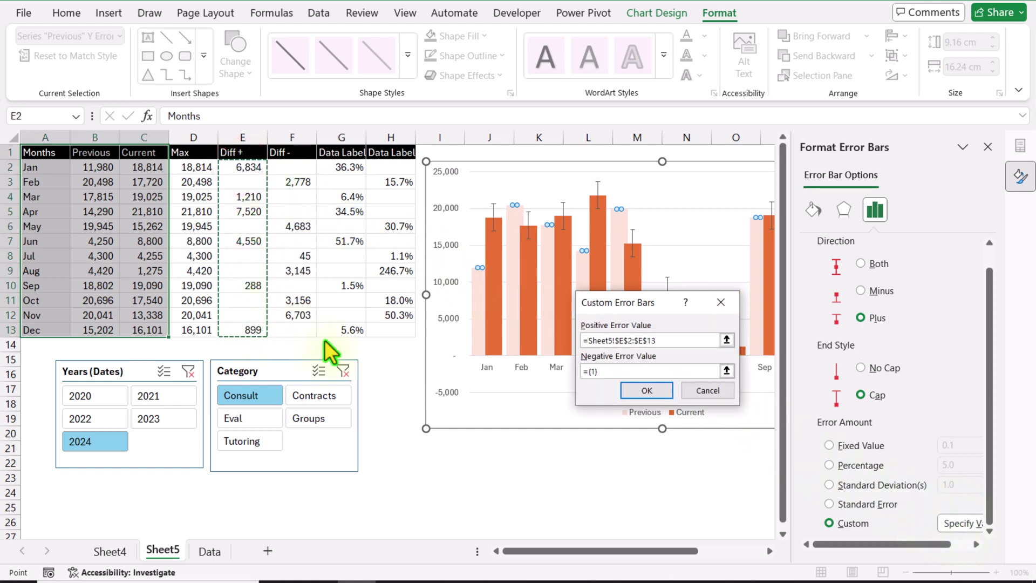
Set the Current error bars to Plus direction with custom positive values F2:F13
{"action": "left_click", "coordinate": [642, 391]}
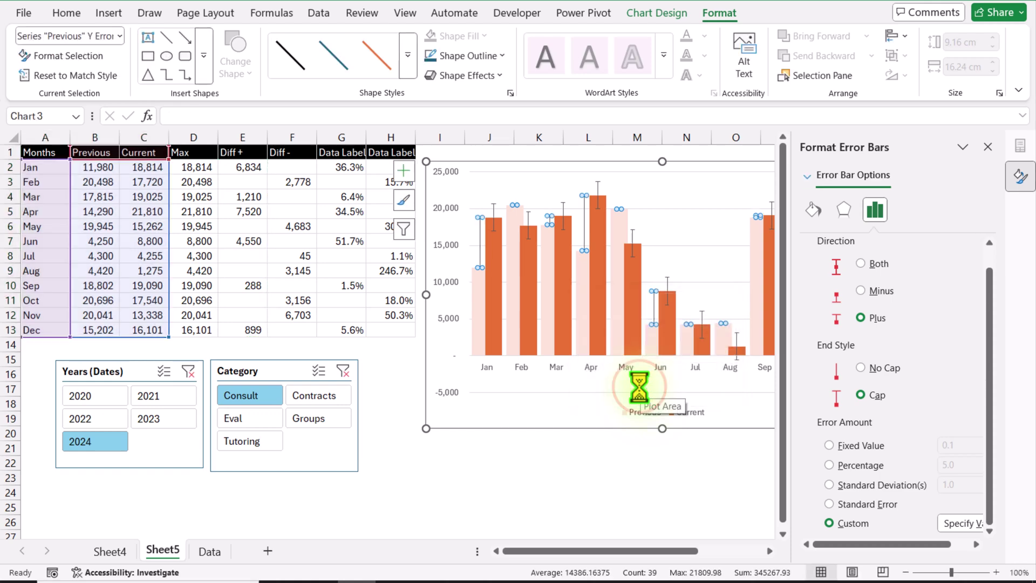
{"action": "left_click", "coordinate": [120, 36]}
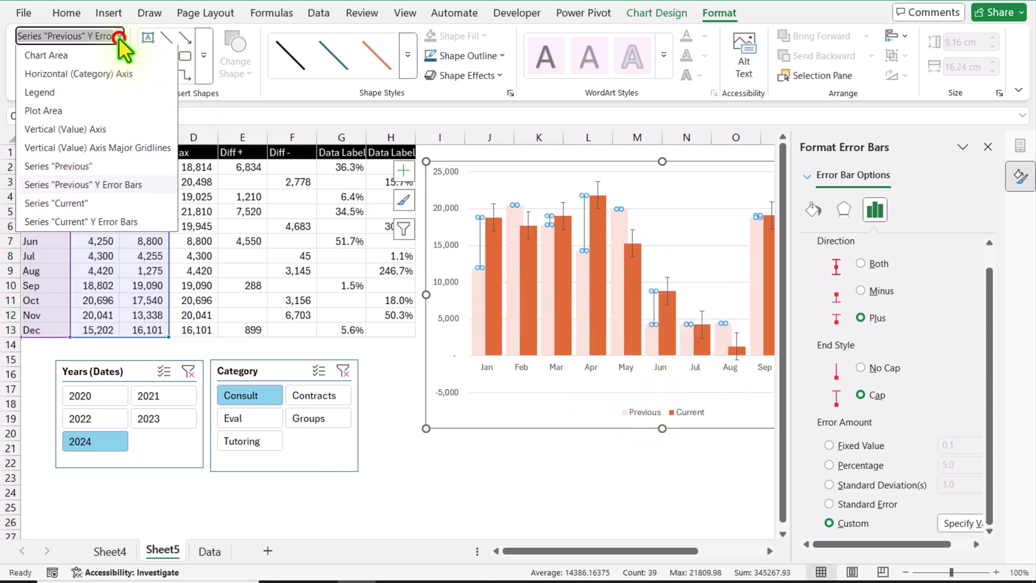
{"action": "left_click", "coordinate": [105, 225]}
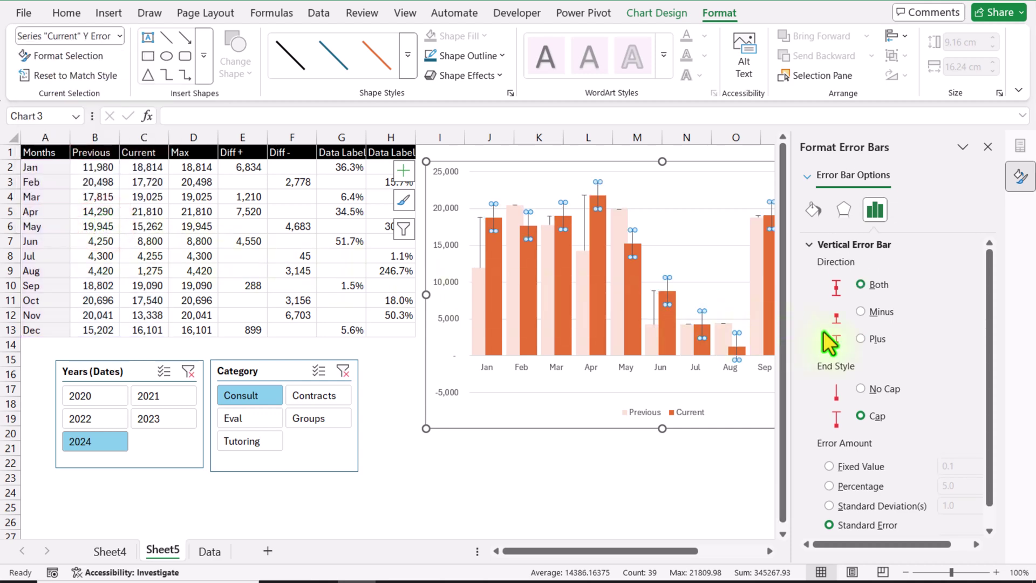
{"action": "left_click", "coordinate": [872, 338]}
{"action": "scroll", "coordinate": [871, 361], "scroll_direction": "down", "scroll_amount": 1}
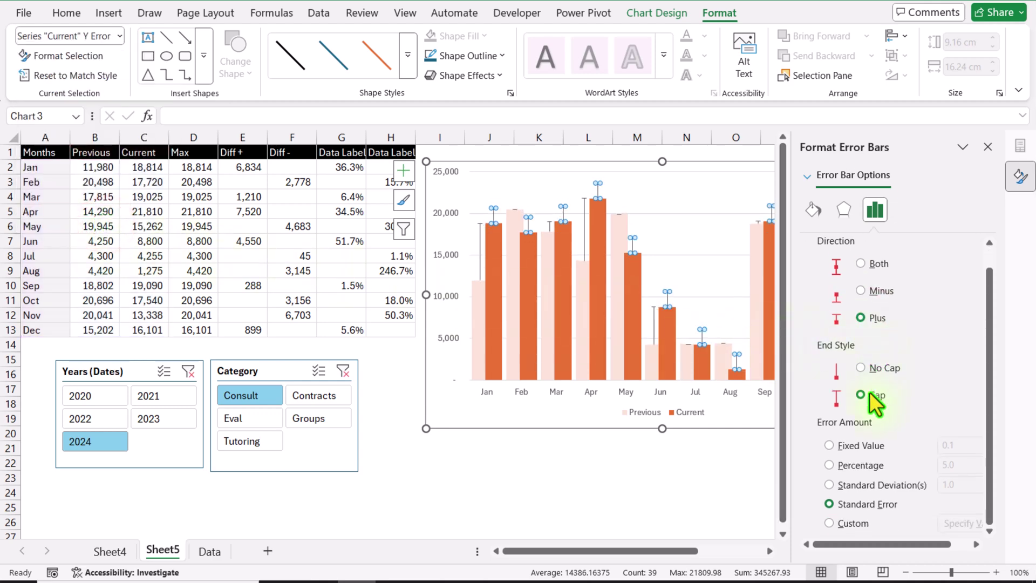
{"action": "left_click", "coordinate": [862, 523]}
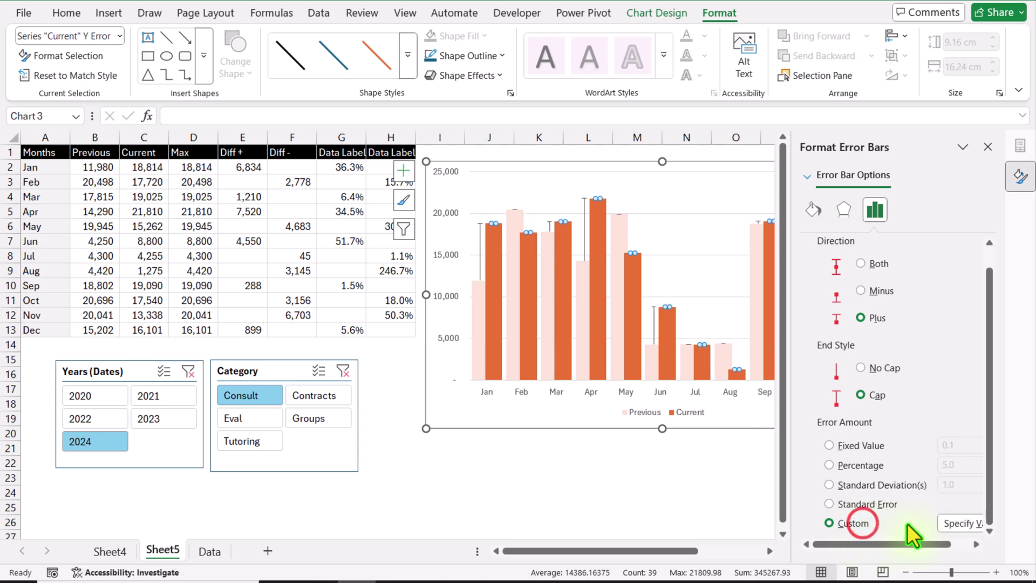
{"action": "left_click", "coordinate": [950, 523]}
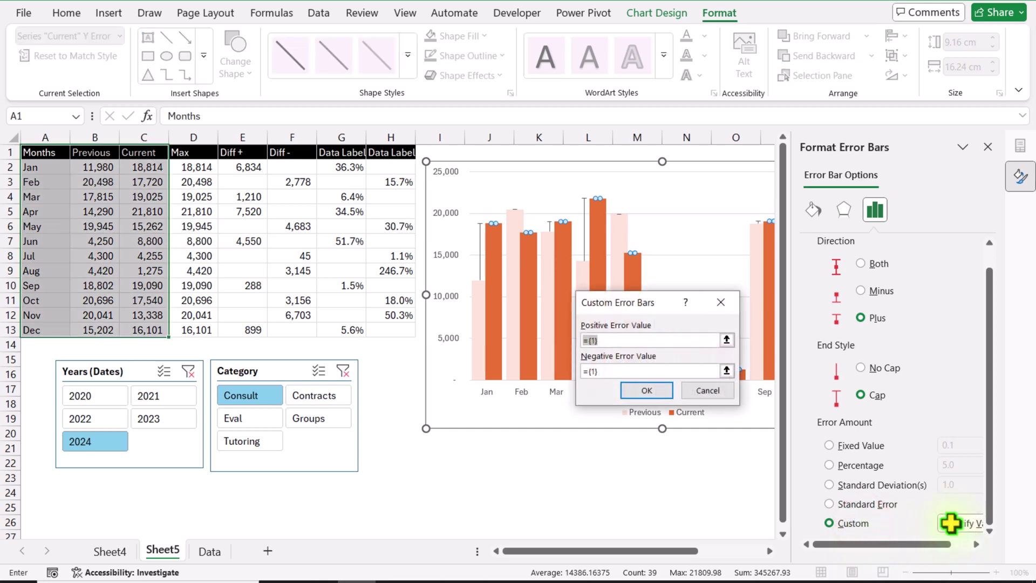
{"action": "left_click_drag", "start_coordinate": [298, 168], "coordinate": [292, 323]}
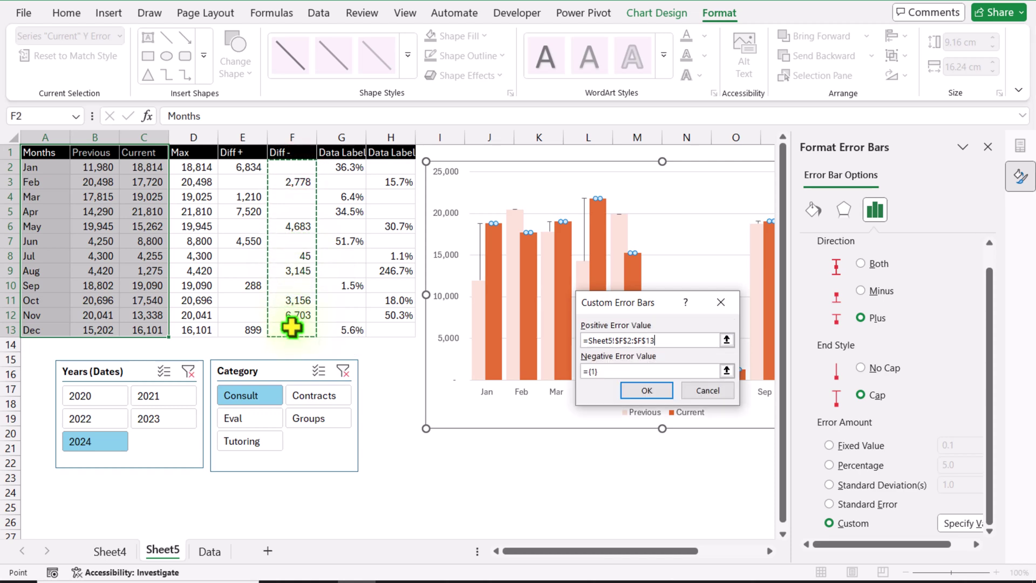
{"action": "left_click", "coordinate": [659, 397]}
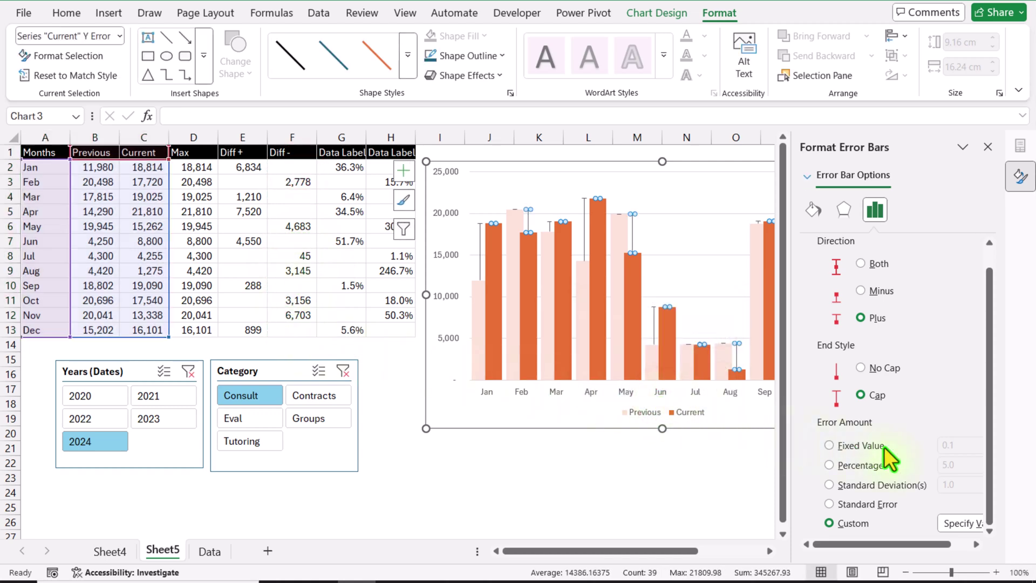
Set both the Current and Previous error bars to No Cap
{"action": "left_click", "coordinate": [876, 372]}
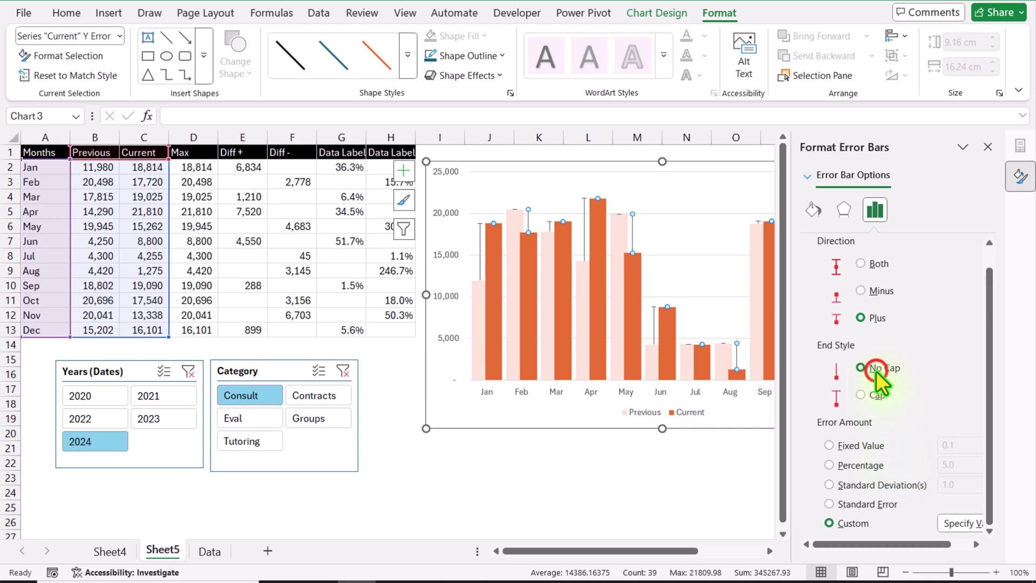
{"action": "left_click", "coordinate": [119, 36]}
{"action": "left_click", "coordinate": [136, 183]}
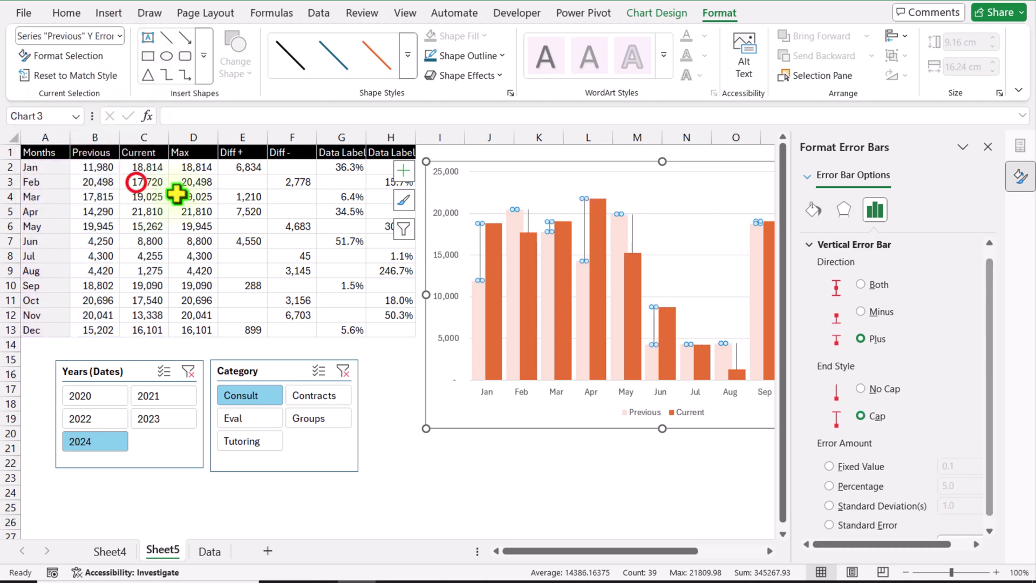
{"action": "left_click", "coordinate": [879, 389]}
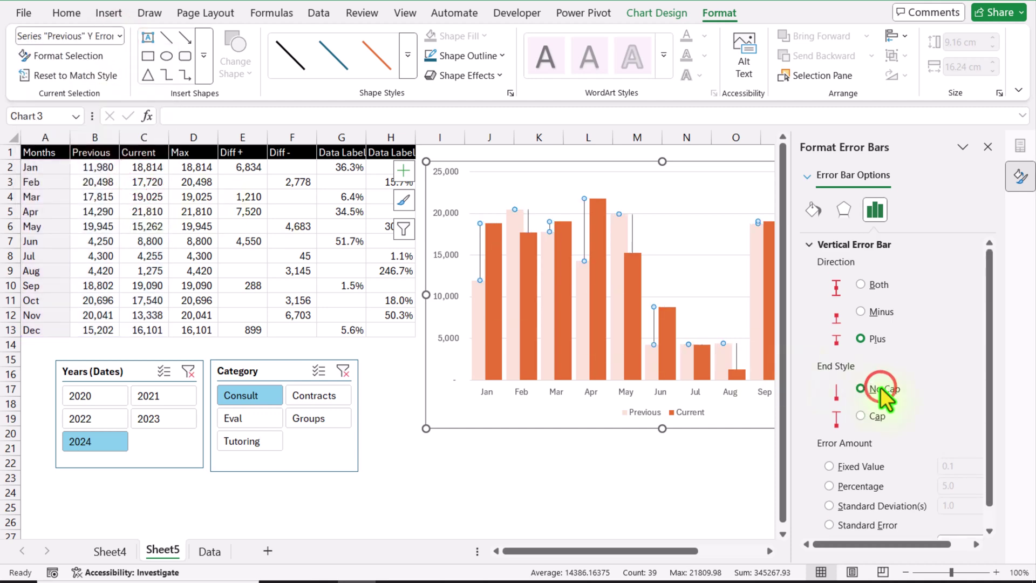
{"action": "left_click", "coordinate": [811, 215]}
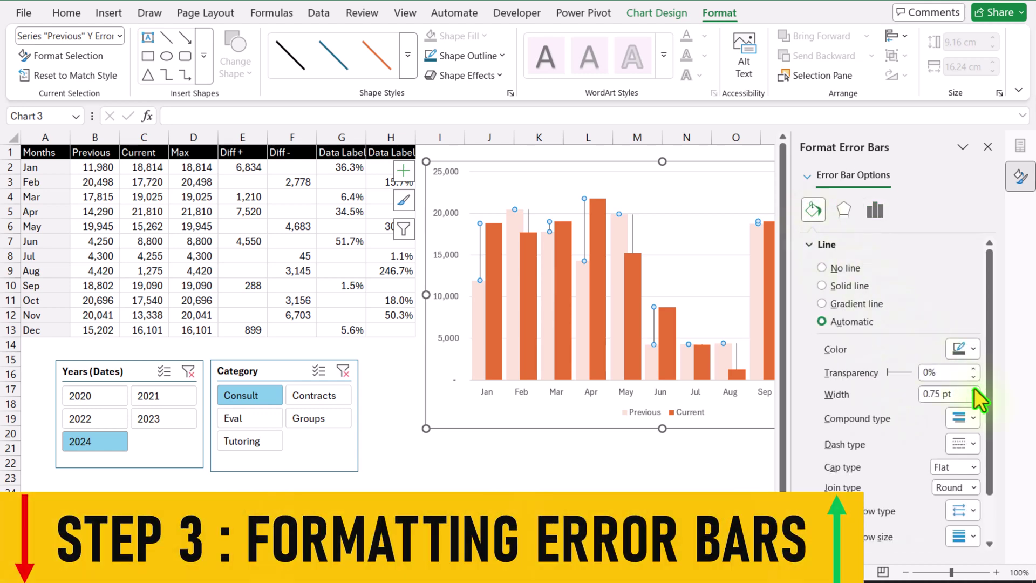
Format the Previous error bars as solid 1.5 pt red dotted lines with a begin arrowhead
{"action": "left_click", "coordinate": [973, 388]}
{"action": "left_click", "coordinate": [973, 388]}
{"action": "left_click", "coordinate": [973, 389]}
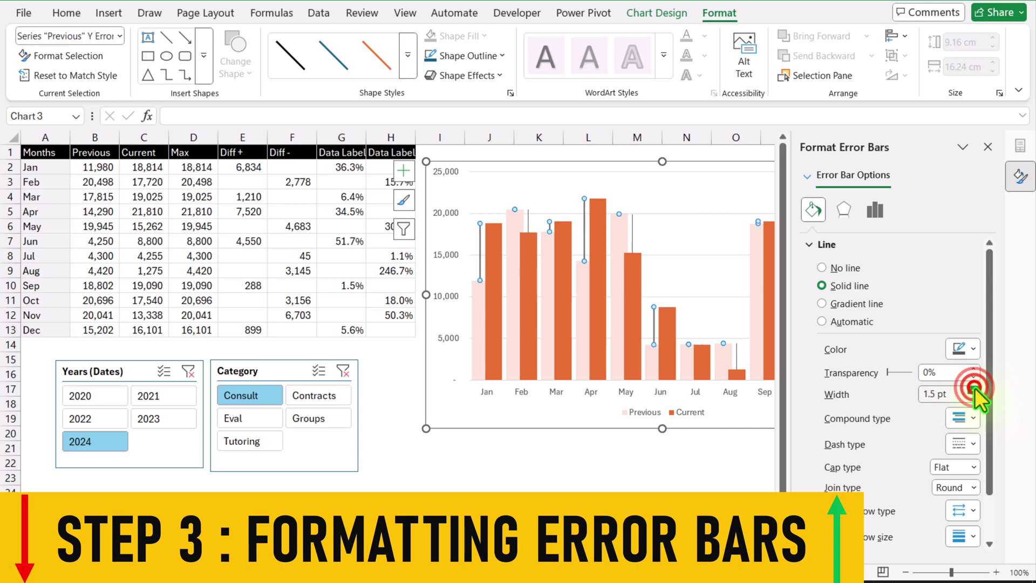
{"action": "left_click", "coordinate": [975, 441]}
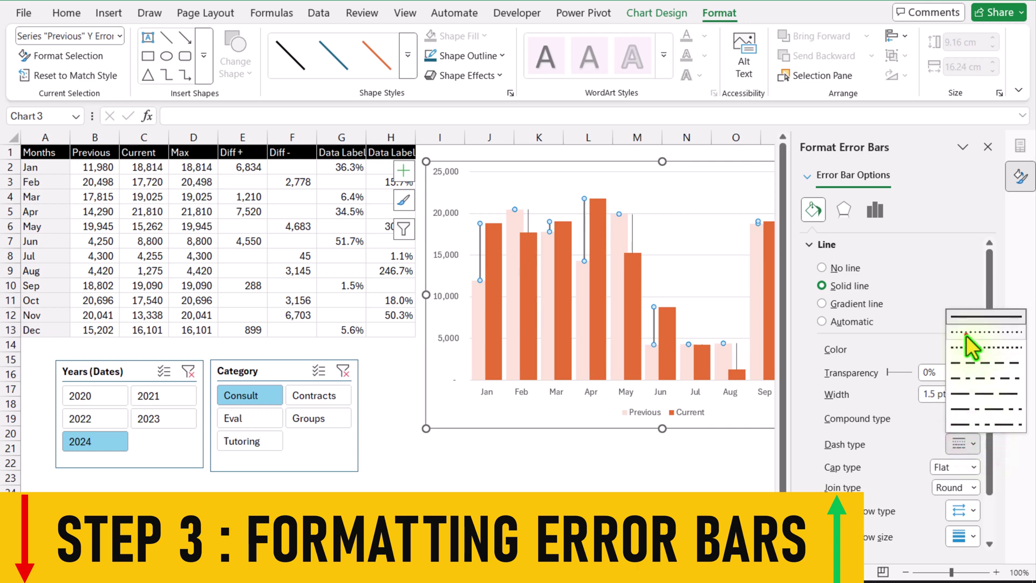
{"action": "left_click", "coordinate": [966, 335]}
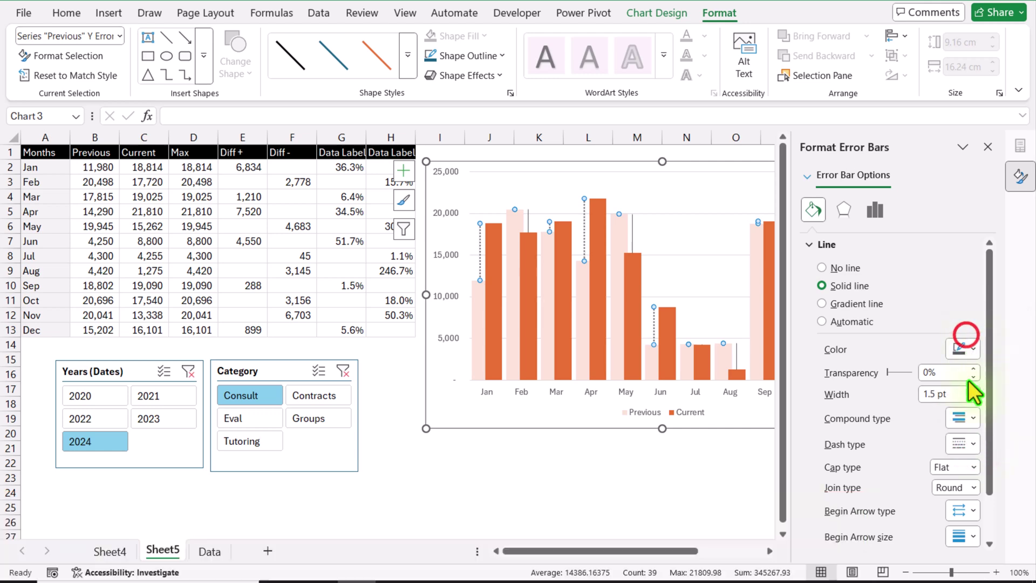
{"action": "left_click", "coordinate": [974, 511]}
{"action": "left_click", "coordinate": [981, 458]}
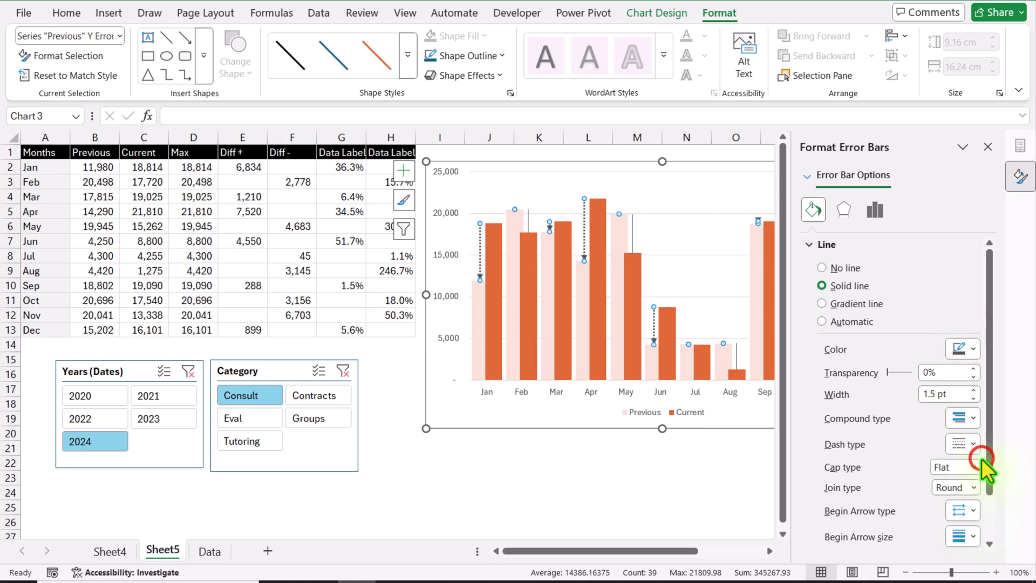
{"action": "left_click", "coordinate": [974, 349]}
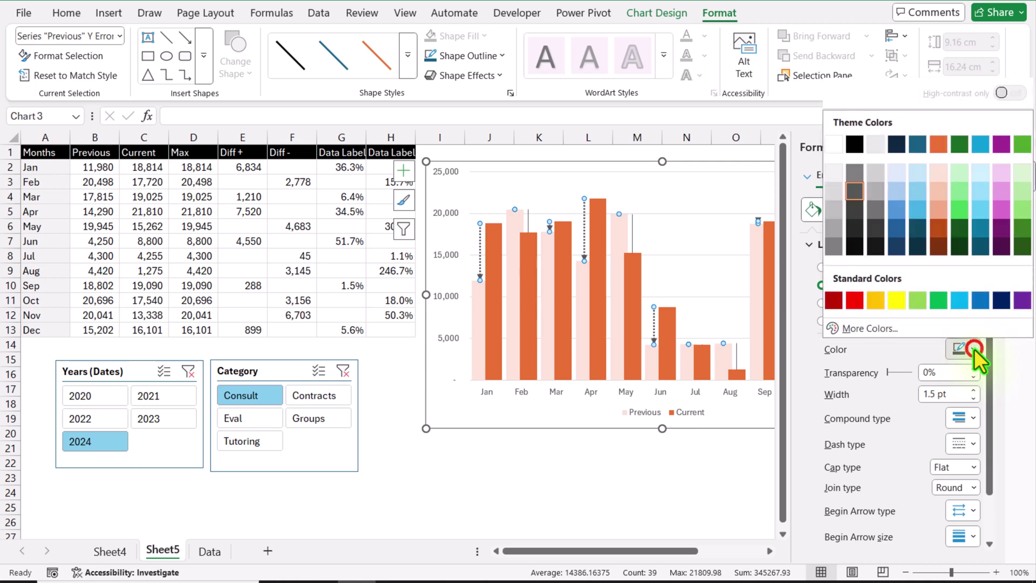
{"action": "left_click", "coordinate": [856, 304]}
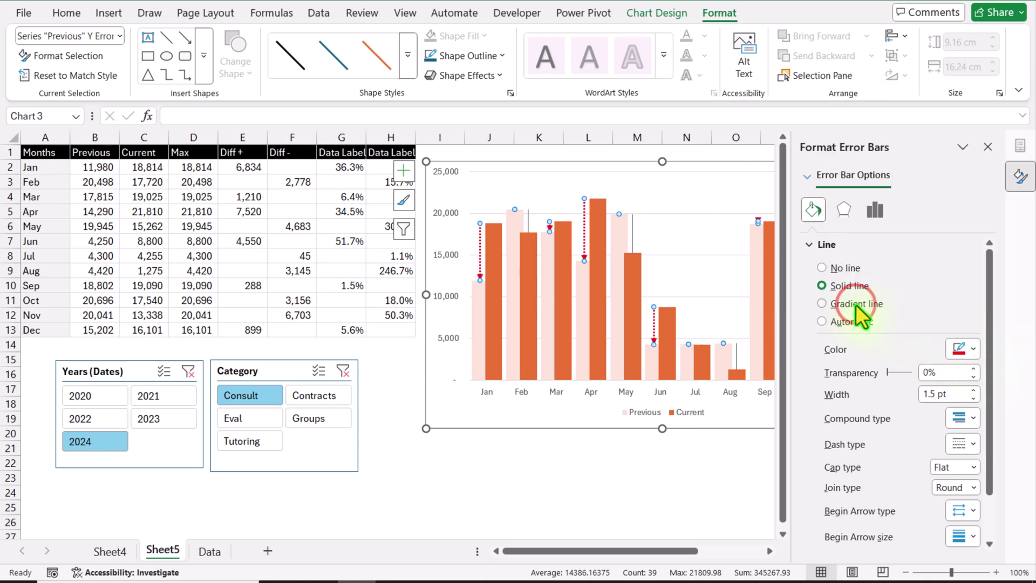
Select the Current series' error bars and make them 1.5 pt round-dotted lines
{"action": "left_click", "coordinate": [119, 36]}
{"action": "left_click", "coordinate": [100, 222]}
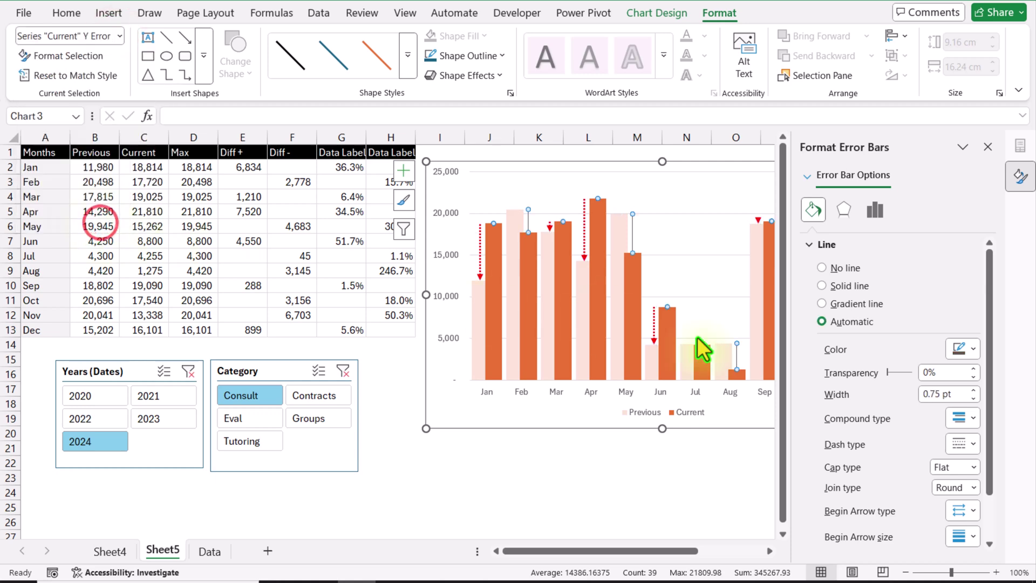
{"action": "left_click", "coordinate": [973, 390]}
{"action": "left_click", "coordinate": [973, 389]}
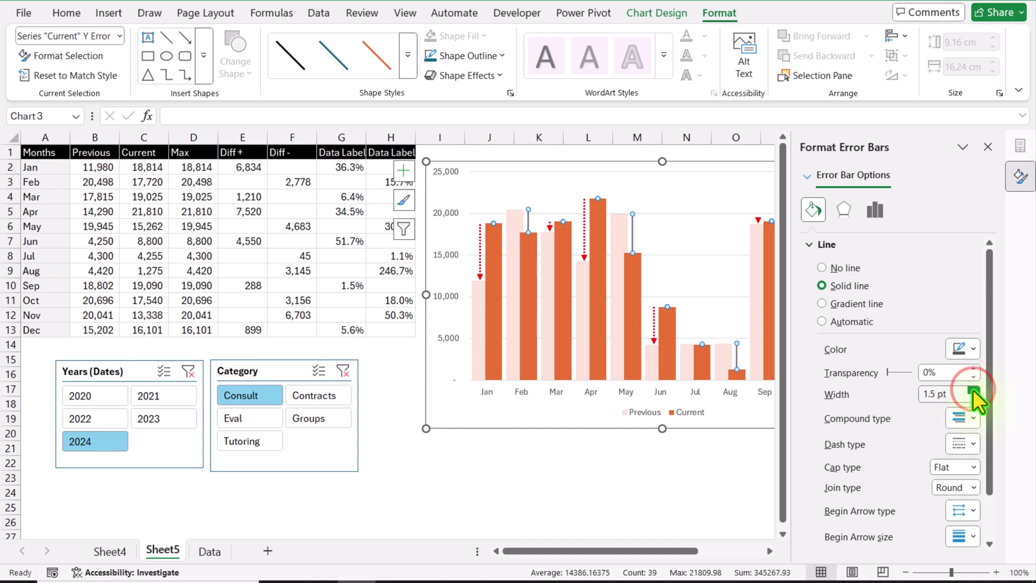
{"action": "left_click", "coordinate": [969, 444]}
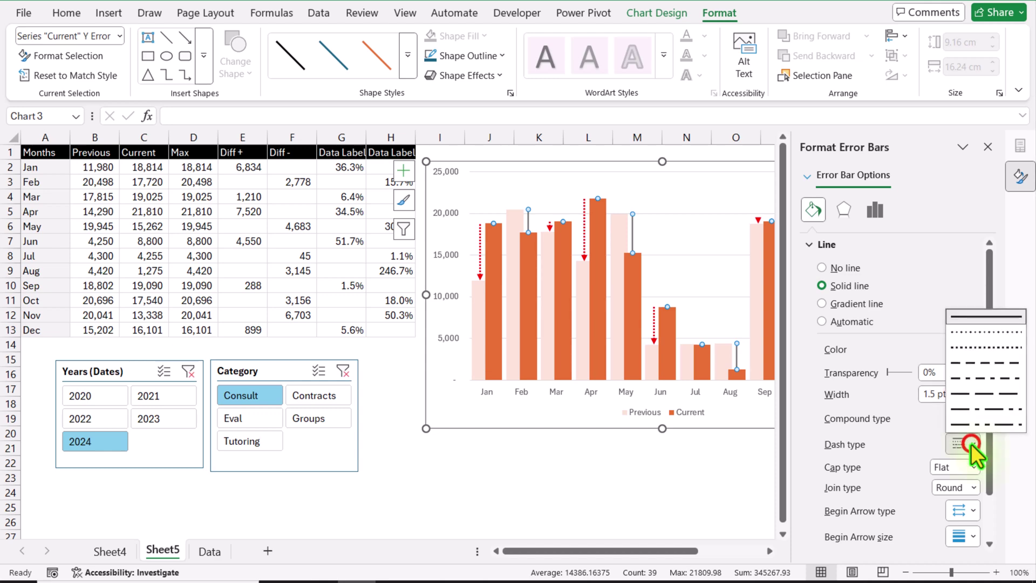
{"action": "left_click", "coordinate": [972, 334]}
Give the Current error bars end arrowheads and a dark green colour
{"action": "scroll", "coordinate": [945, 521], "scroll_direction": "down", "scroll_amount": 1}
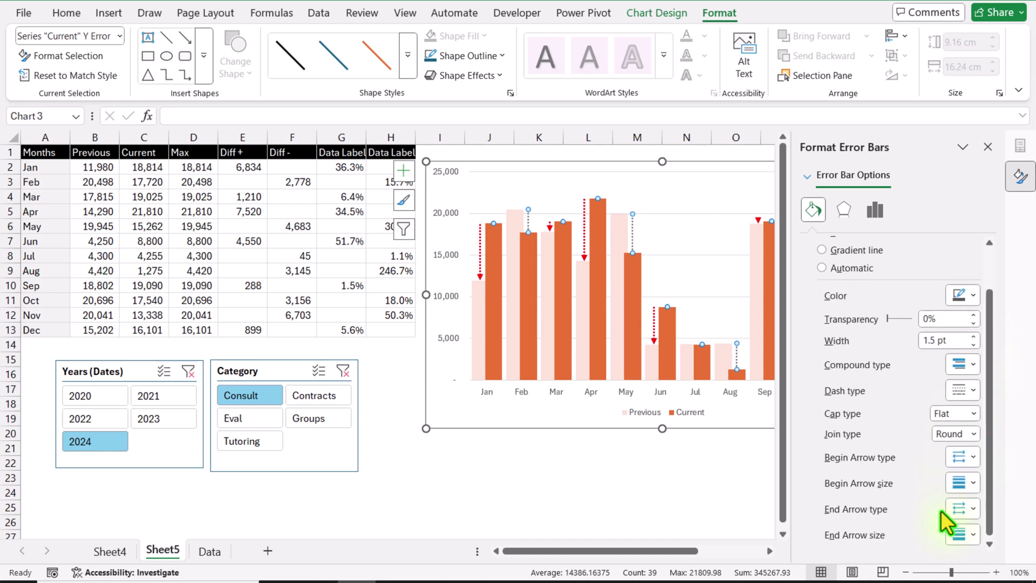
{"action": "left_click", "coordinate": [971, 515]}
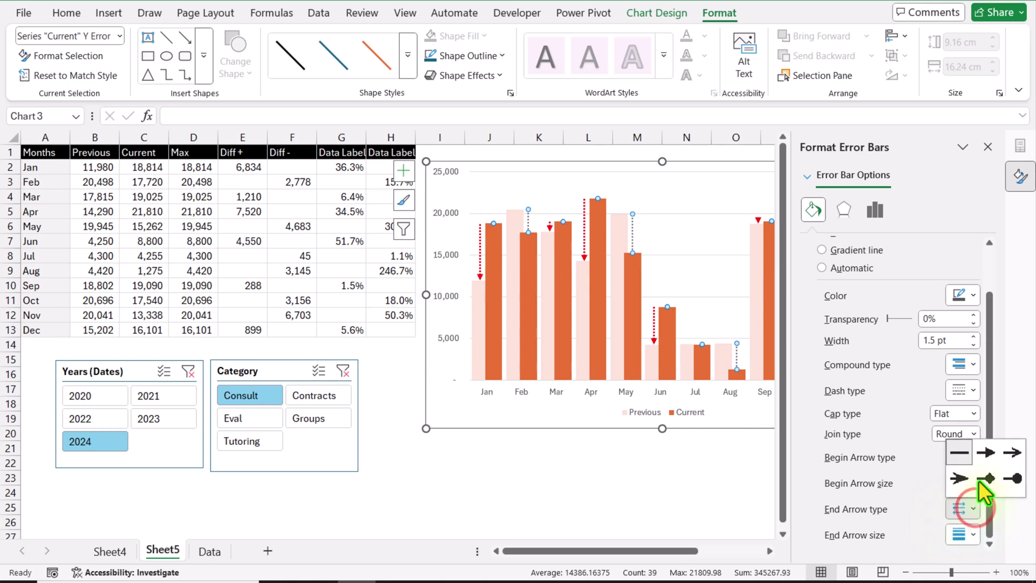
{"action": "left_click", "coordinate": [982, 452]}
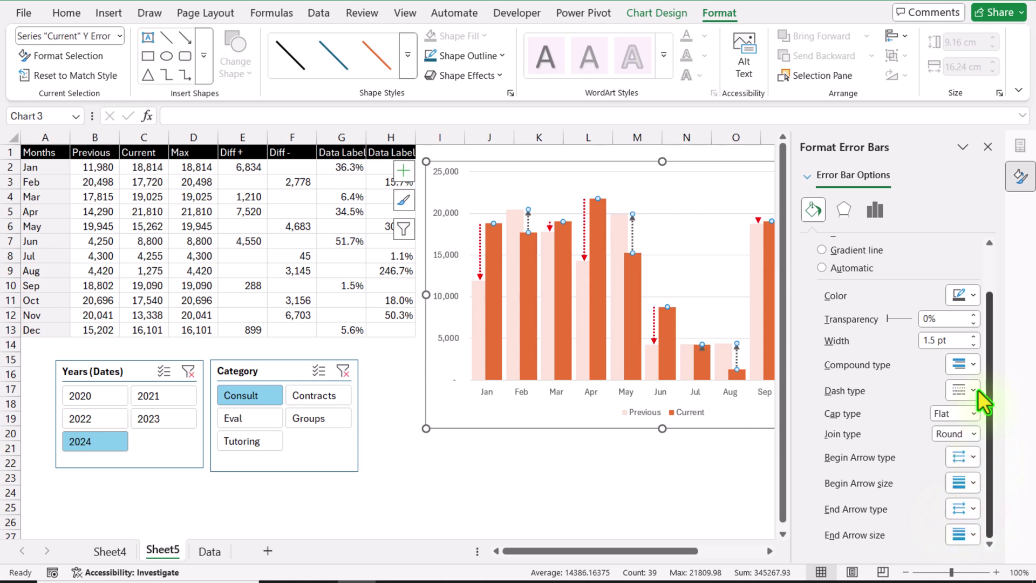
{"action": "left_click", "coordinate": [971, 296]}
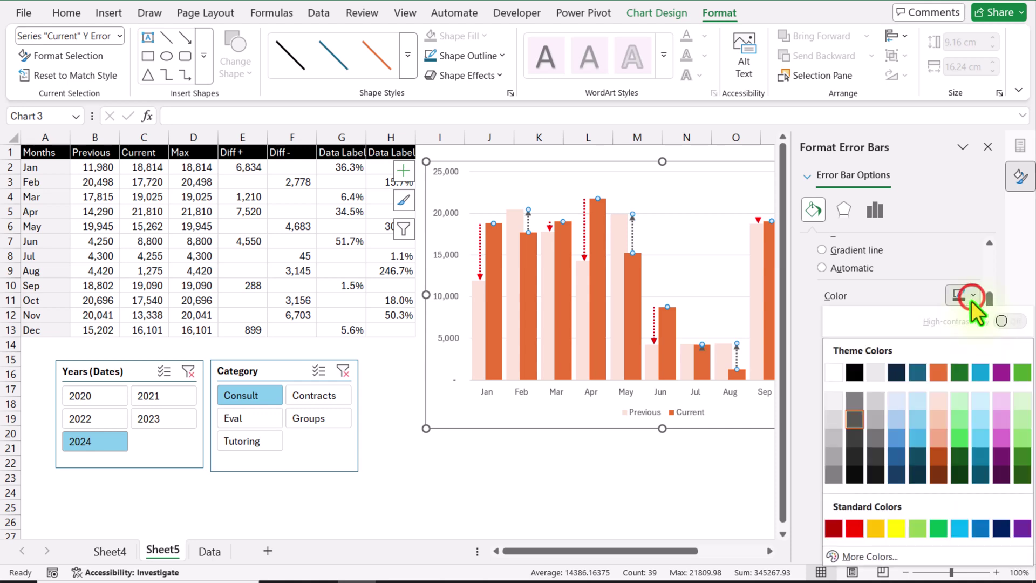
{"action": "left_click", "coordinate": [962, 373]}
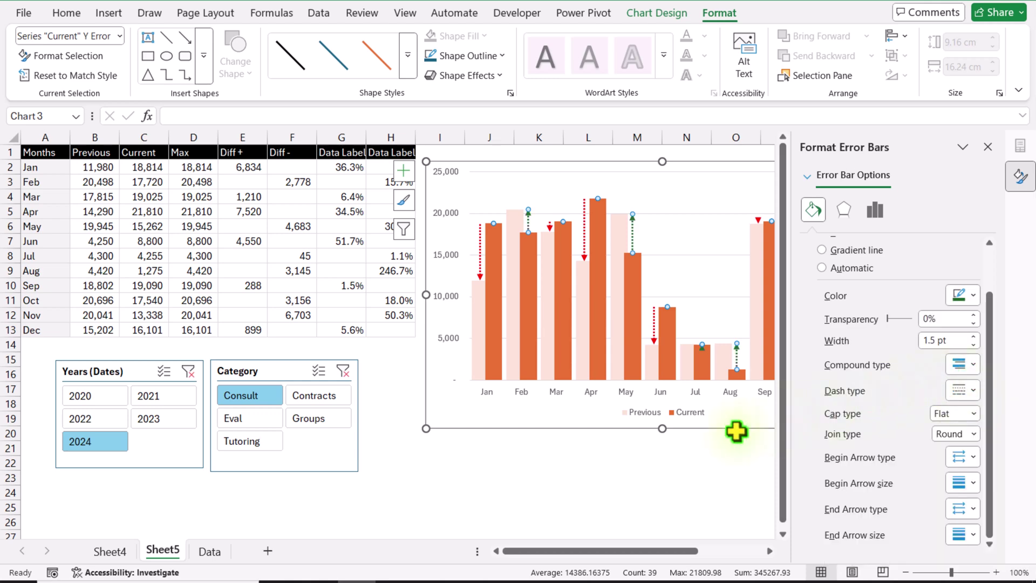
{"action": "left_click", "coordinate": [545, 474]}
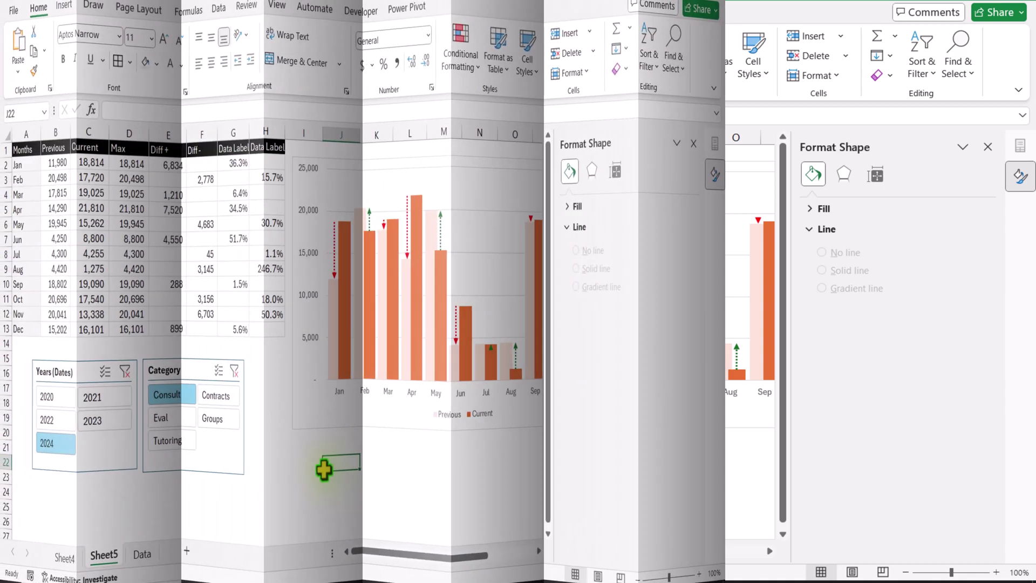
In Select Data, add a series named Max1 with values D2:D13
{"action": "left_click", "coordinate": [466, 469]}
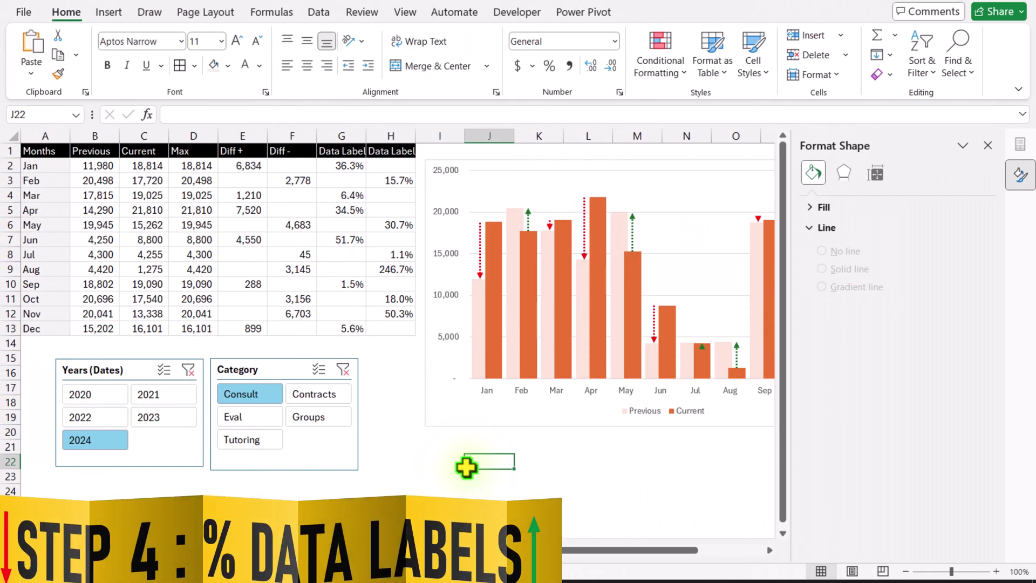
{"action": "left_click", "coordinate": [465, 426]}
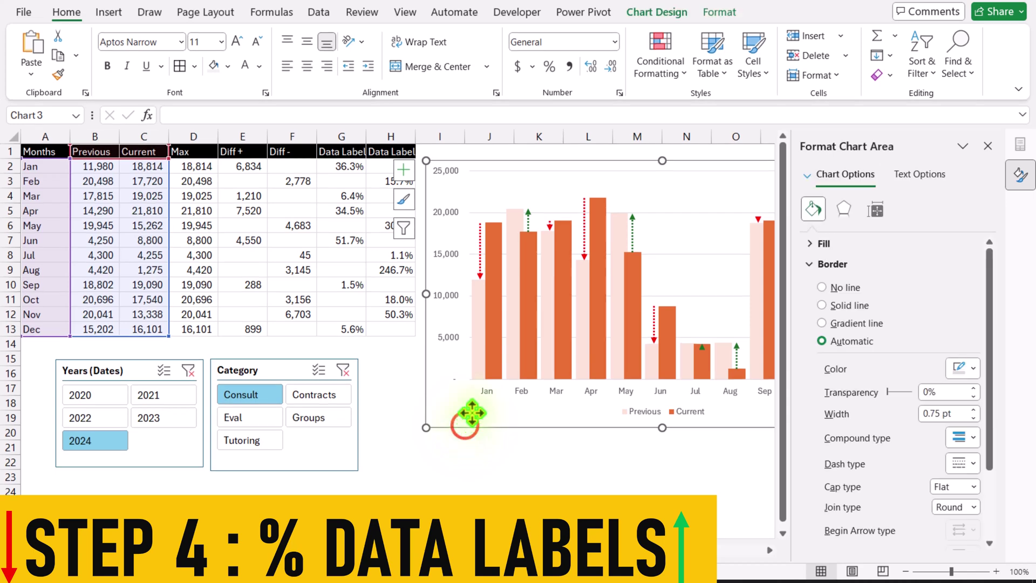
{"action": "left_click", "coordinate": [679, 10]}
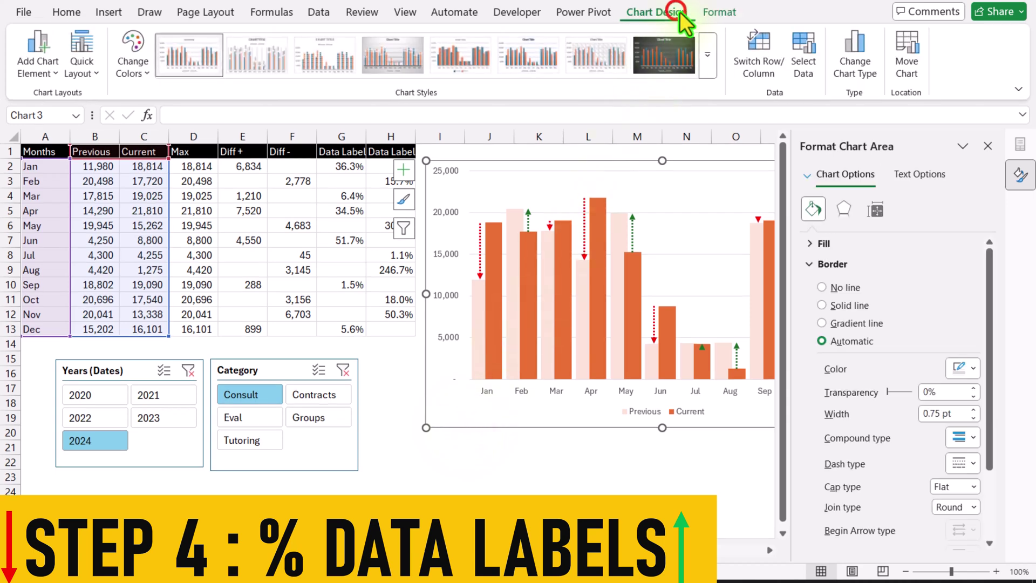
{"action": "left_click", "coordinate": [802, 44]}
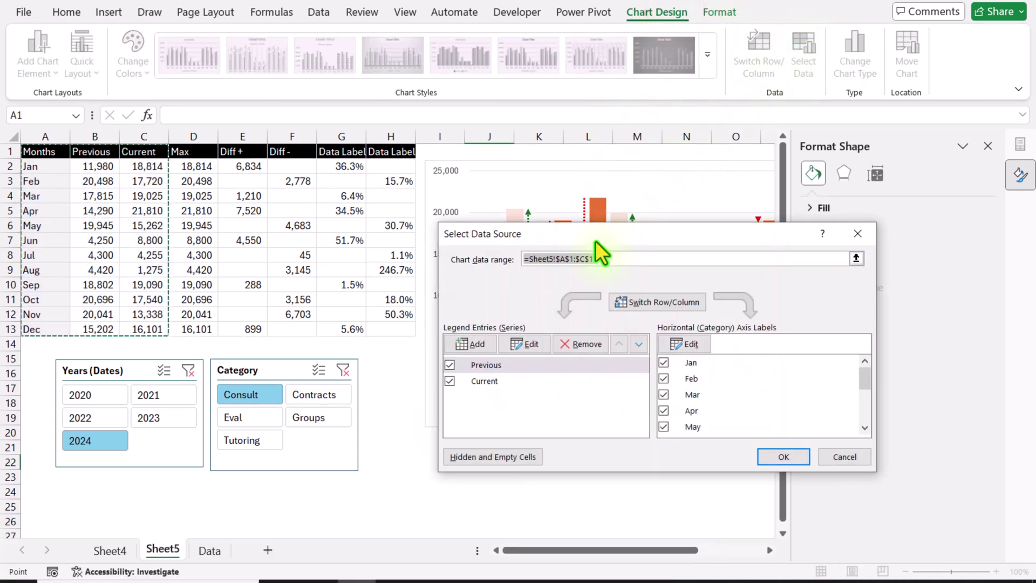
{"action": "left_click", "coordinate": [488, 342]}
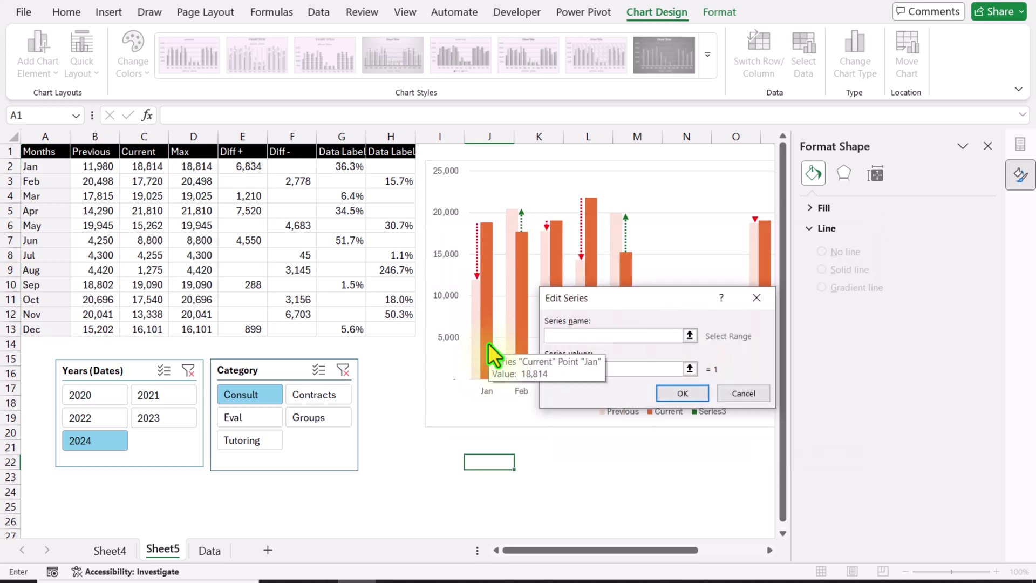
{"action": "type", "text": "Max1"}
{"action": "left_click", "coordinate": [617, 370]}
{"action": "key", "text": "BackSpace"}
{"action": "key", "text": "BackSpace"}
{"action": "key", "text": "BackSpace"}
{"action": "key", "text": "BackSpace"}
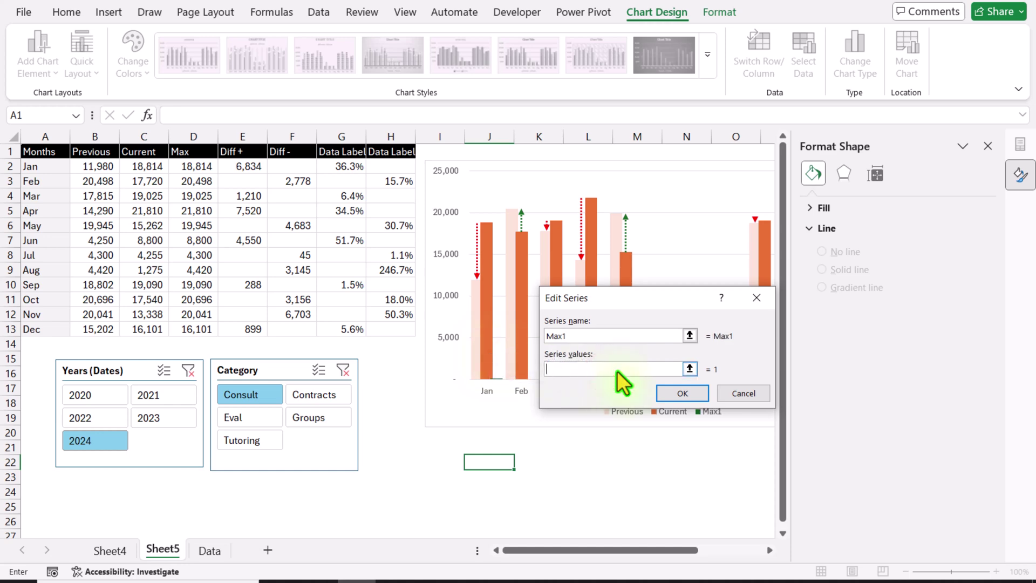
{"action": "left_click_drag", "start_coordinate": [205, 164], "coordinate": [205, 328]}
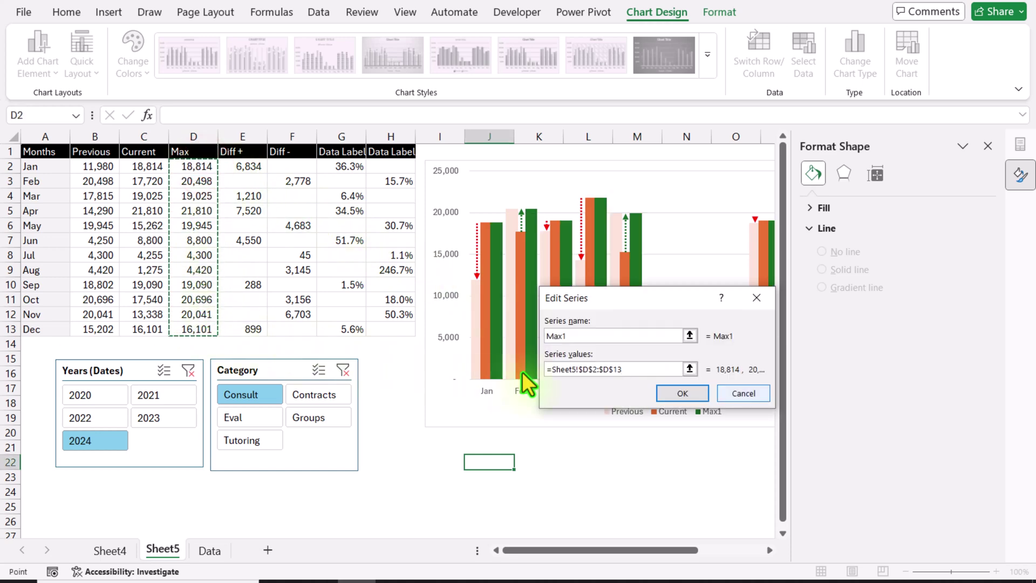
{"action": "left_click", "coordinate": [702, 397]}
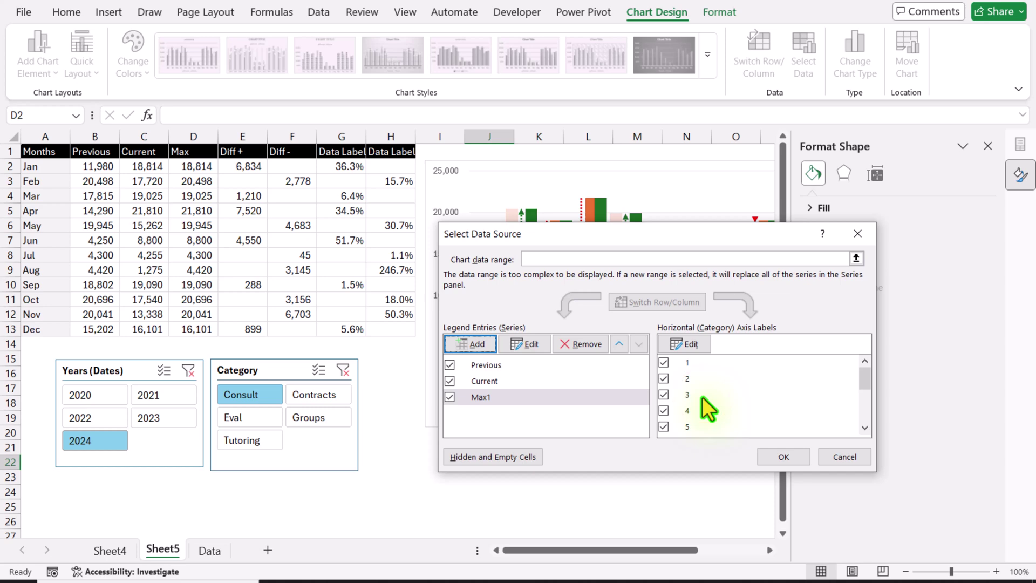
Add a second series named Max2, also using values D2:D13
{"action": "left_click", "coordinate": [489, 345]}
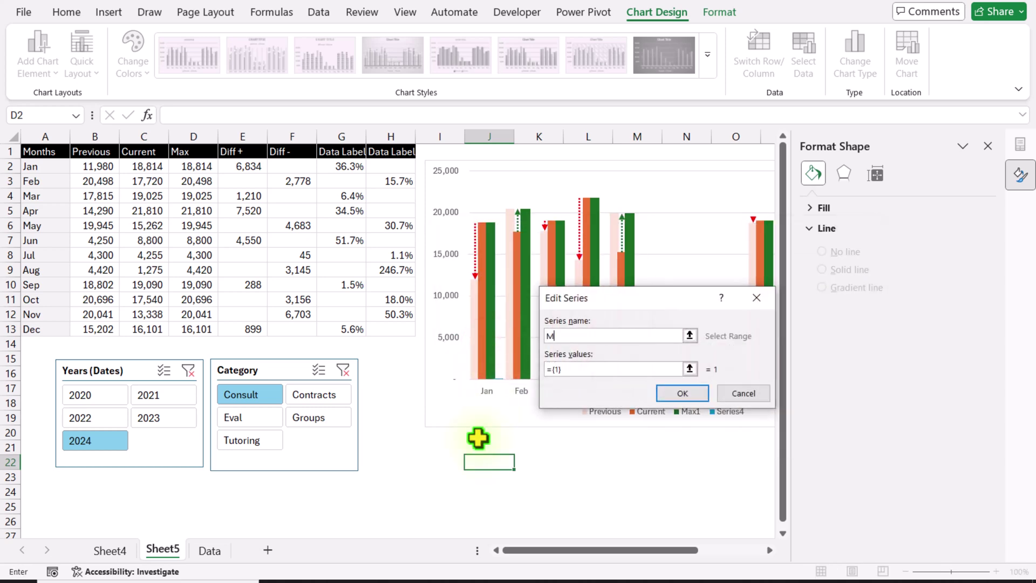
{"action": "key", "text": "Tab"}
{"action": "key", "text": "BackSpace"}
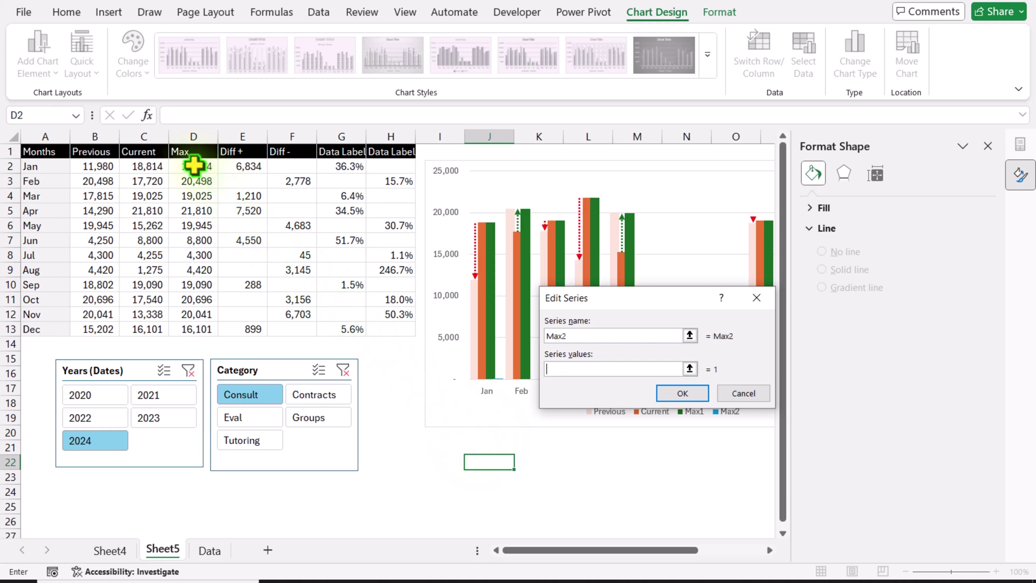
{"action": "left_click_drag", "start_coordinate": [193, 166], "coordinate": [192, 327]}
{"action": "left_click", "coordinate": [682, 393]}
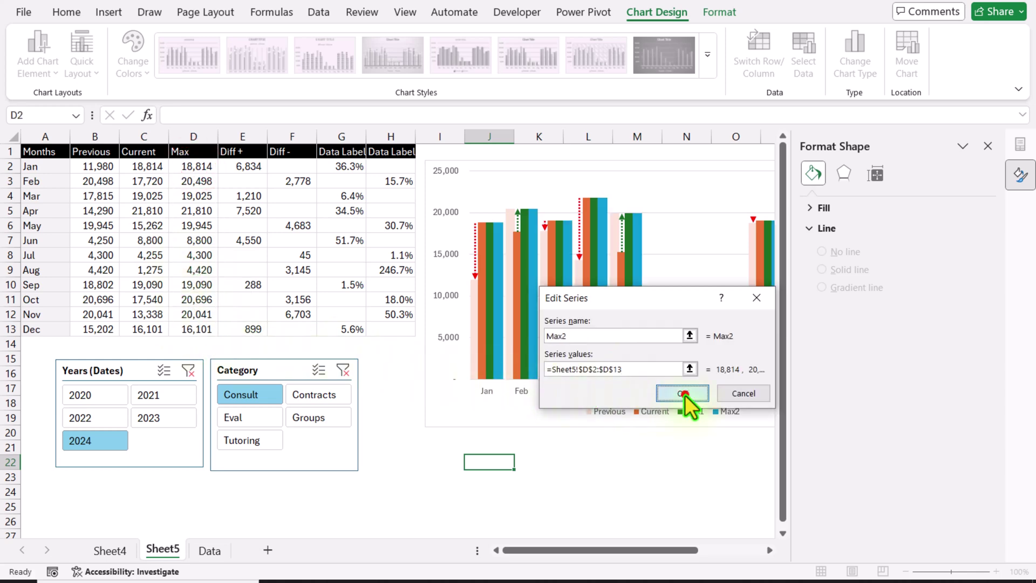
Apply the new chart data and plot the Max1 series on the secondary axis
{"action": "left_click", "coordinate": [777, 457]}
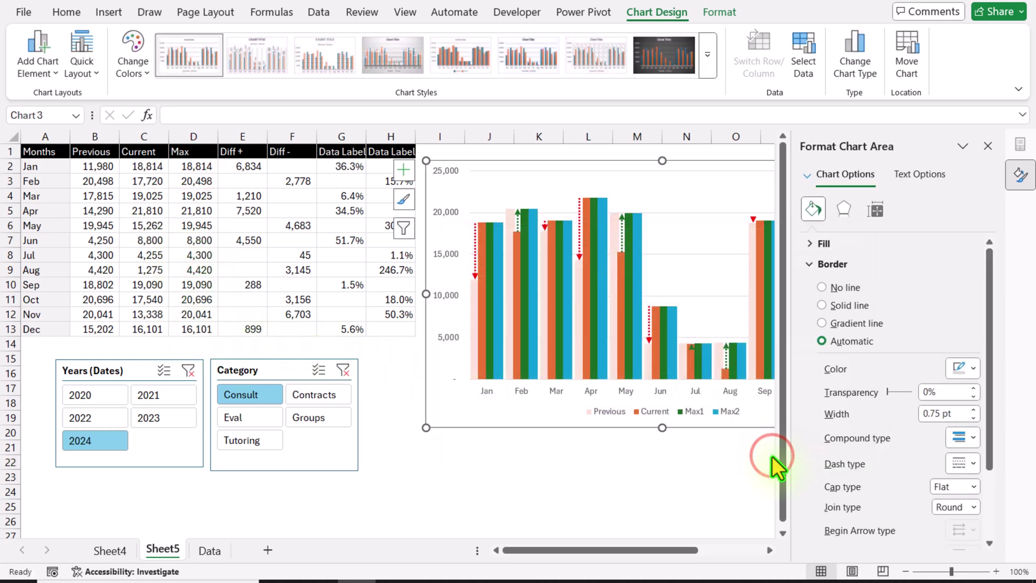
{"action": "left_click", "coordinate": [722, 12]}
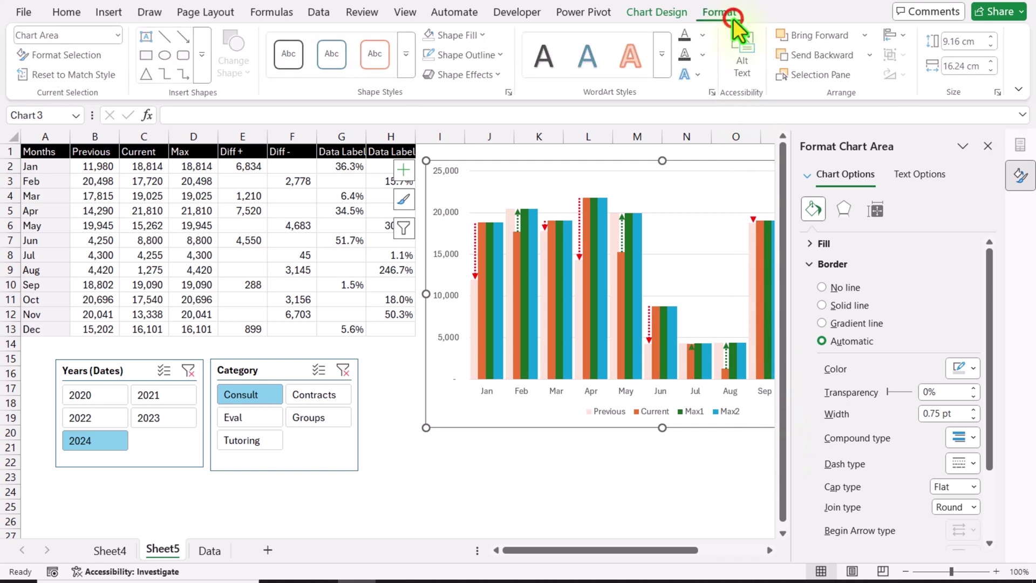
{"action": "left_click", "coordinate": [120, 37]}
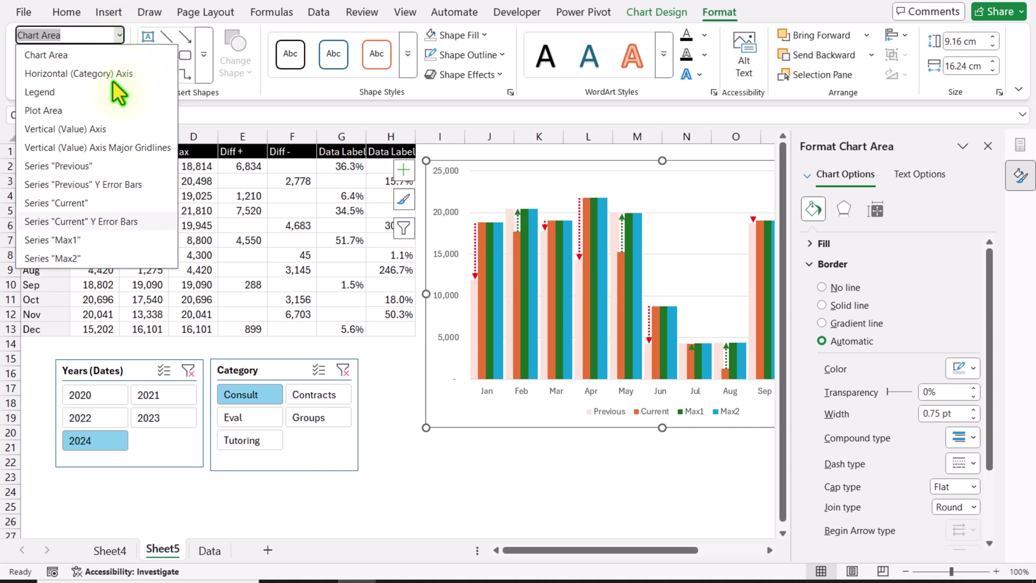
{"action": "left_click", "coordinate": [87, 240]}
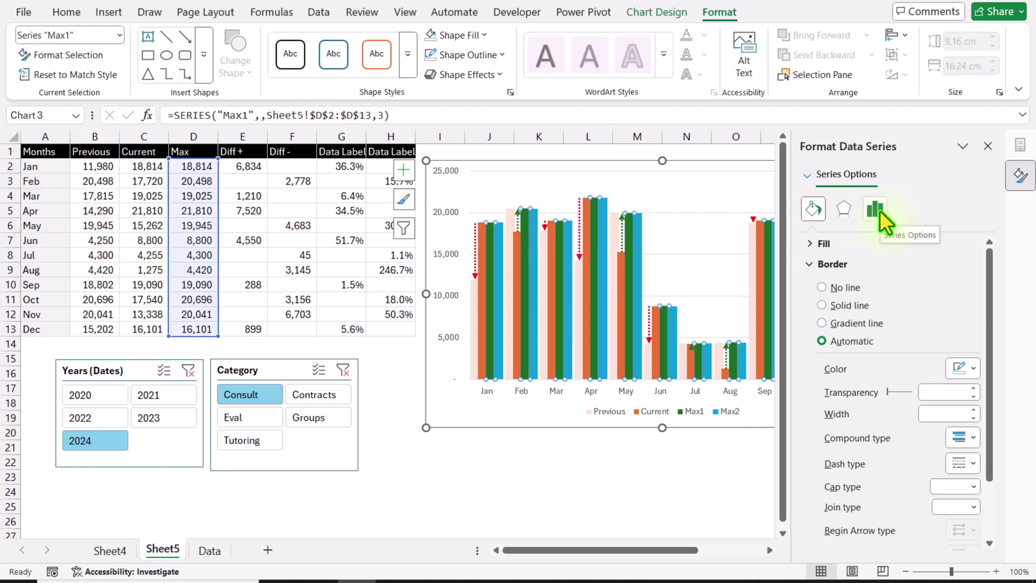
{"action": "left_click", "coordinate": [875, 209]}
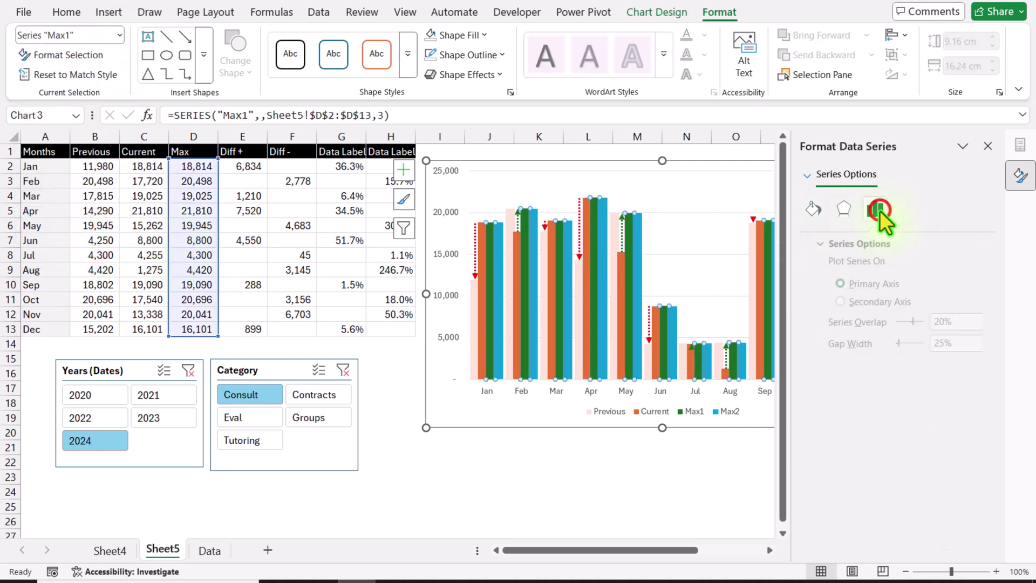
{"action": "left_click", "coordinate": [882, 303]}
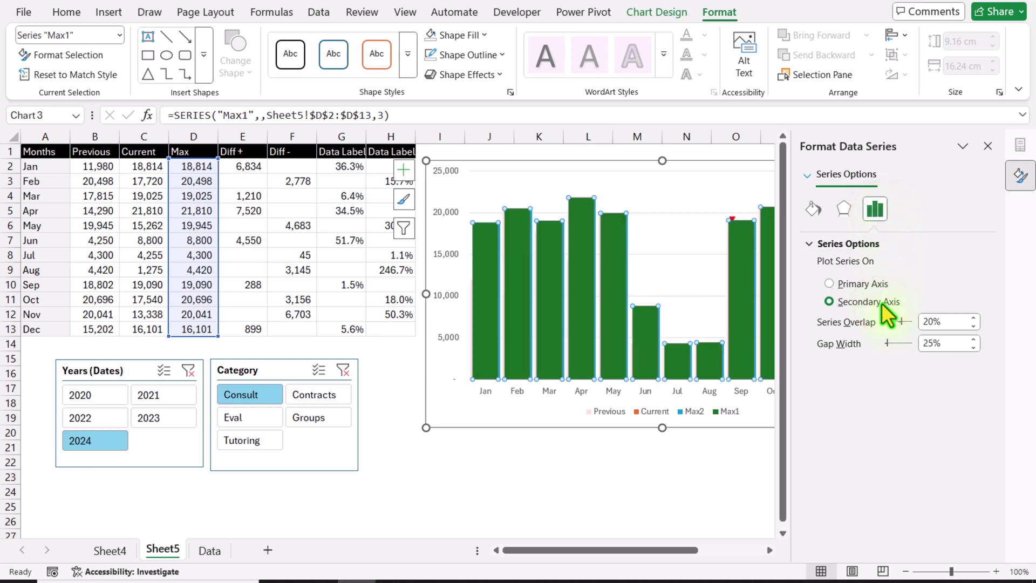
{"action": "left_click", "coordinate": [403, 170]}
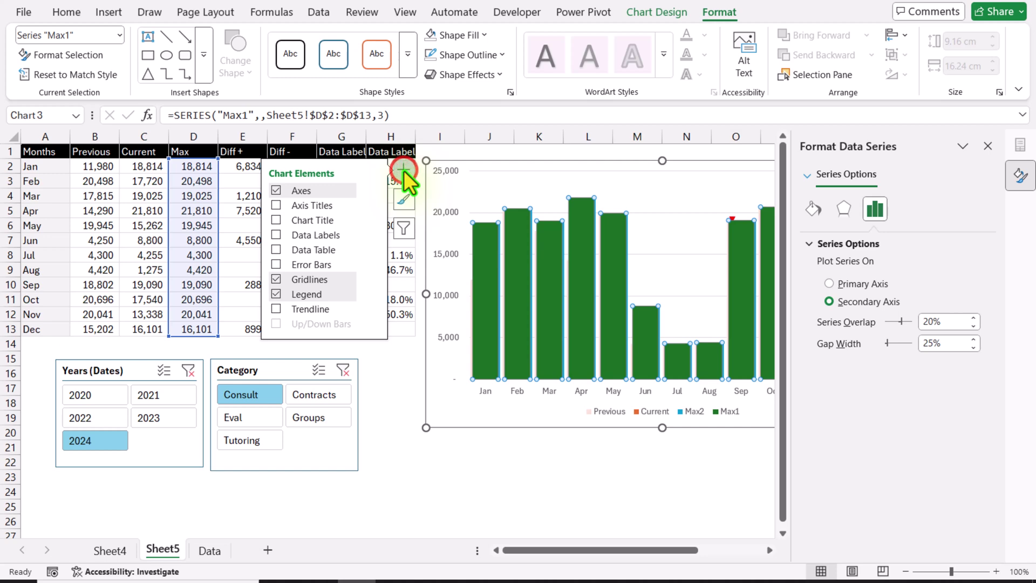
Add data labels to Max1 taking their values from cells G2:G13
{"action": "left_click", "coordinate": [286, 236]}
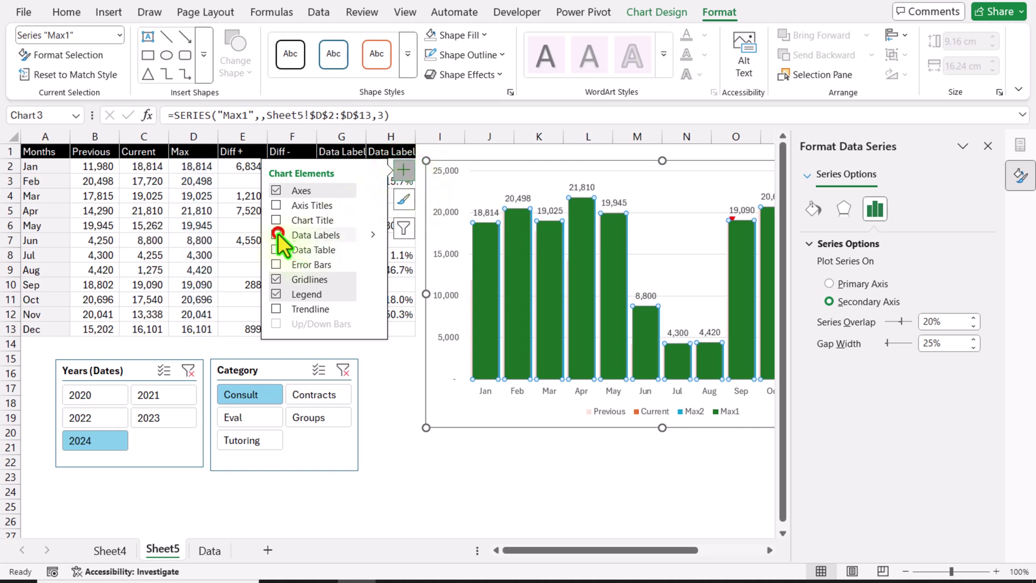
{"action": "left_click", "coordinate": [372, 235]}
{"action": "left_click", "coordinate": [423, 333]}
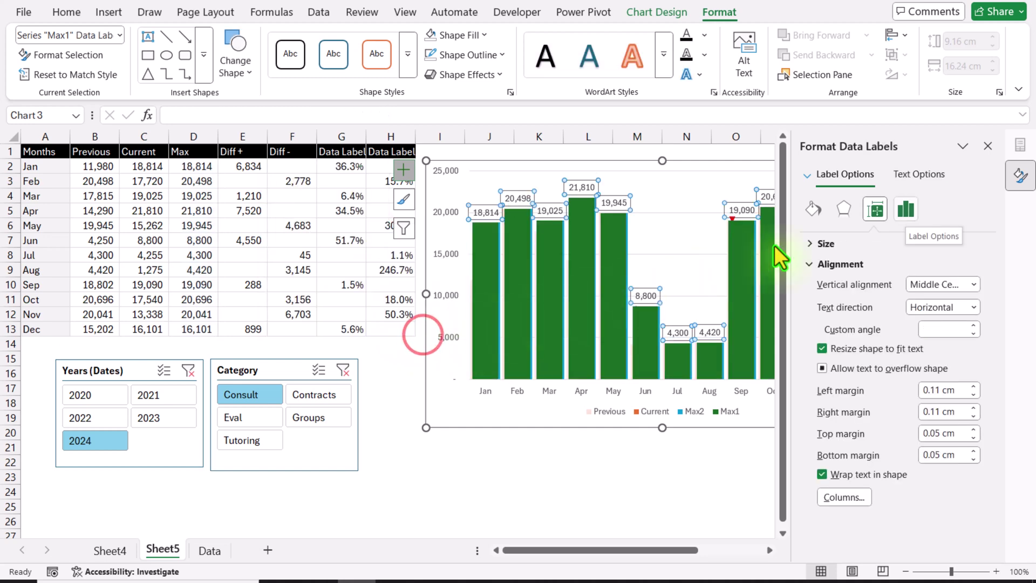
{"action": "left_click", "coordinate": [905, 211]}
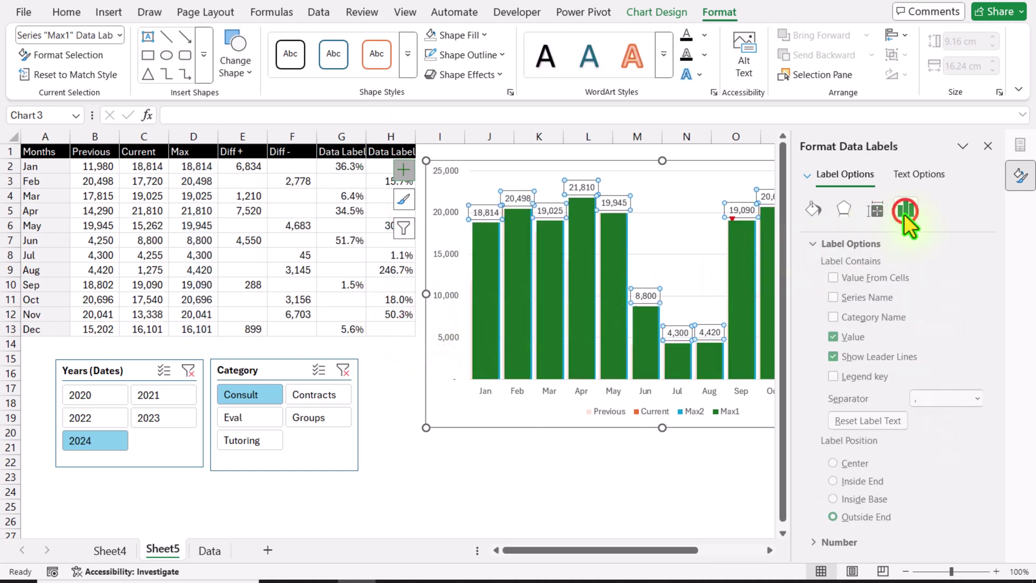
{"action": "left_click", "coordinate": [866, 280]}
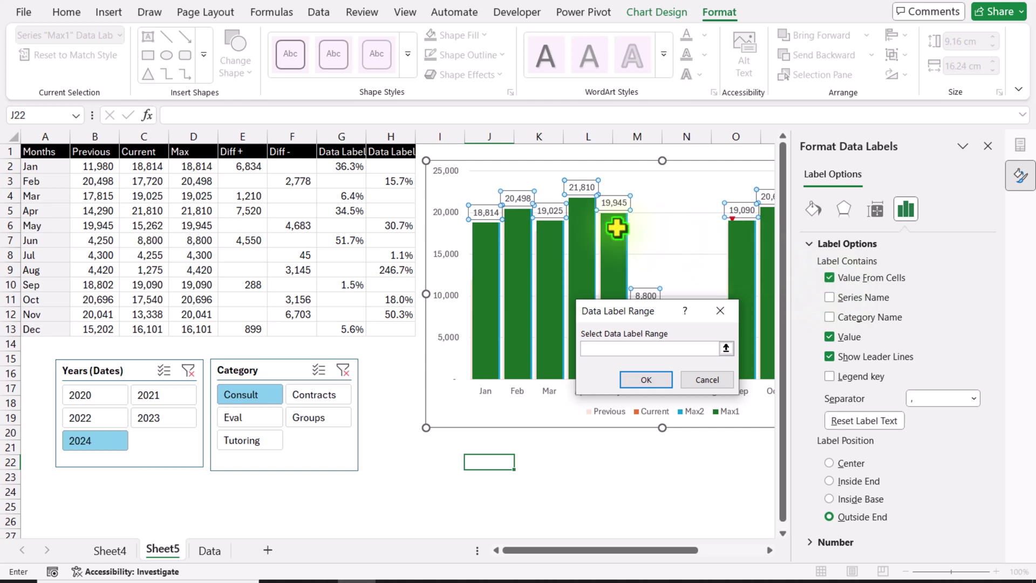
{"action": "left_click_drag", "start_coordinate": [346, 167], "coordinate": [345, 331]}
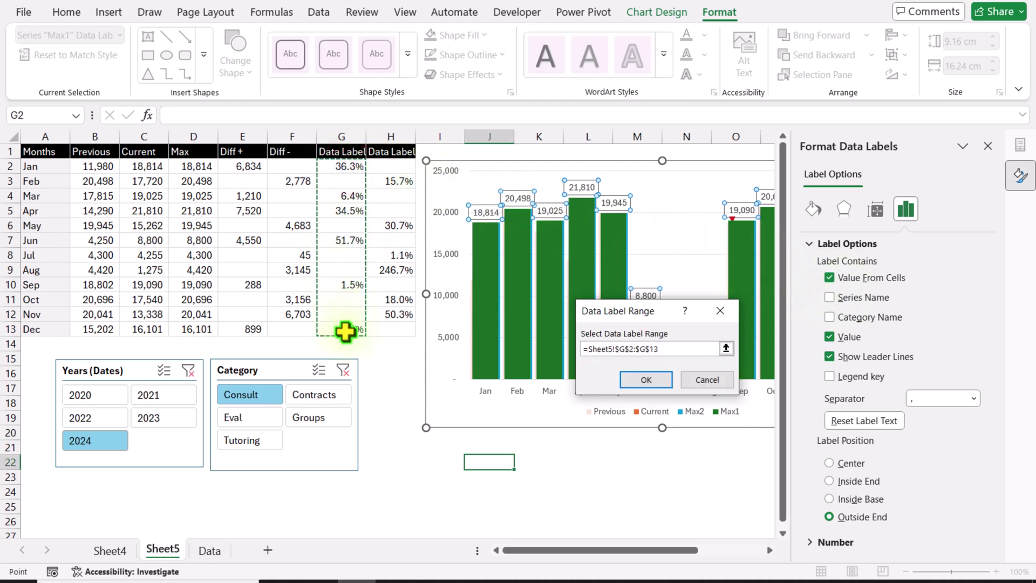
{"action": "left_click", "coordinate": [627, 377]}
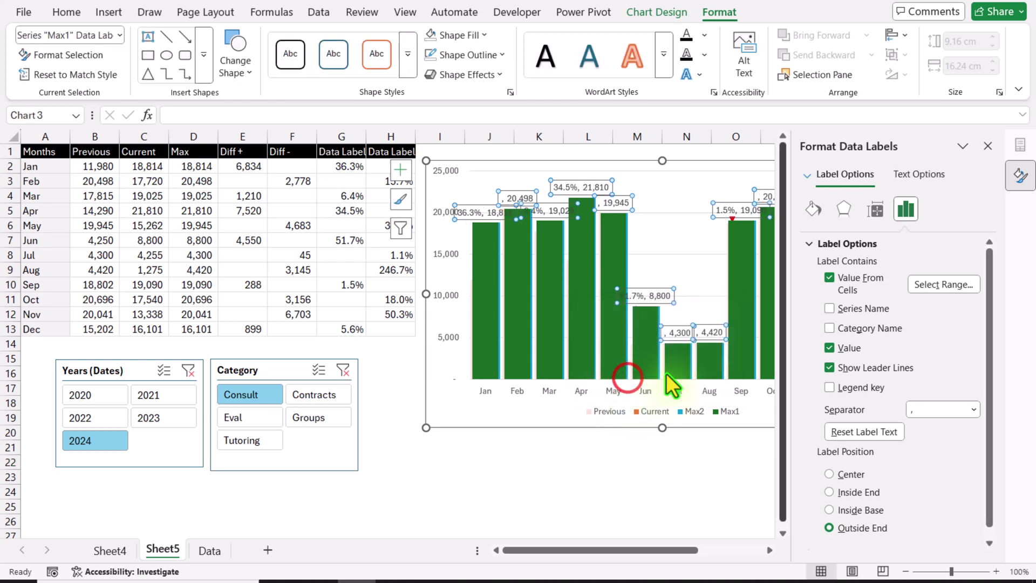
Hide the Value and Leader Lines options, and make the labels bold green
{"action": "left_click", "coordinate": [847, 350]}
{"action": "left_click", "coordinate": [850, 369]}
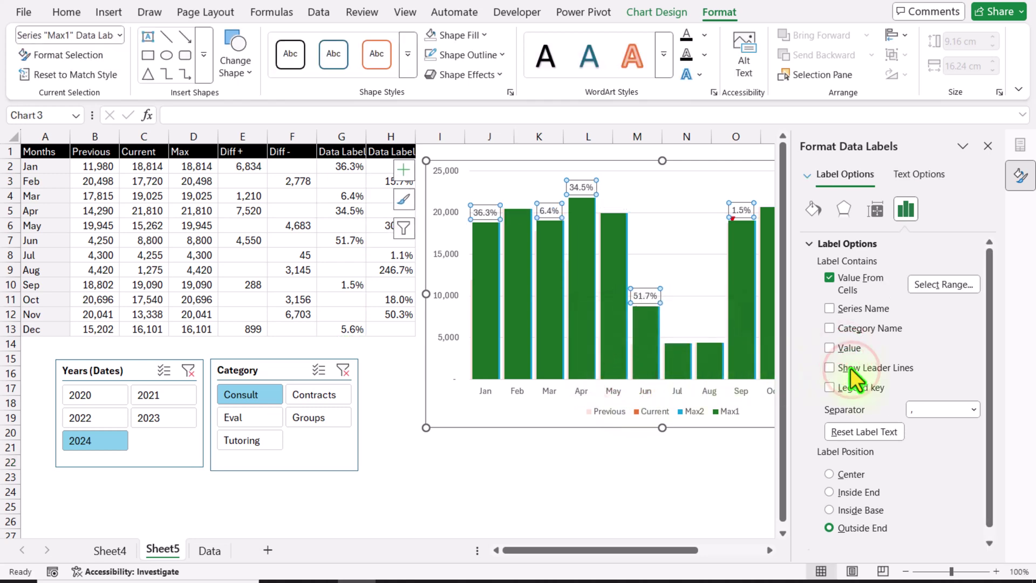
{"action": "left_click", "coordinate": [705, 37]}
{"action": "left_click", "coordinate": [810, 130]}
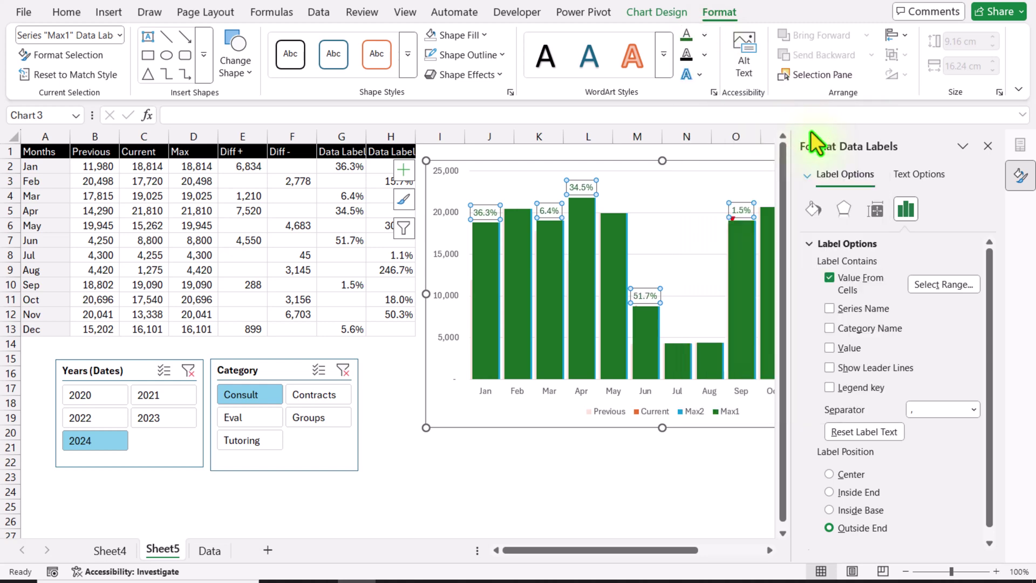
{"action": "key", "text": "ctrl+b"}
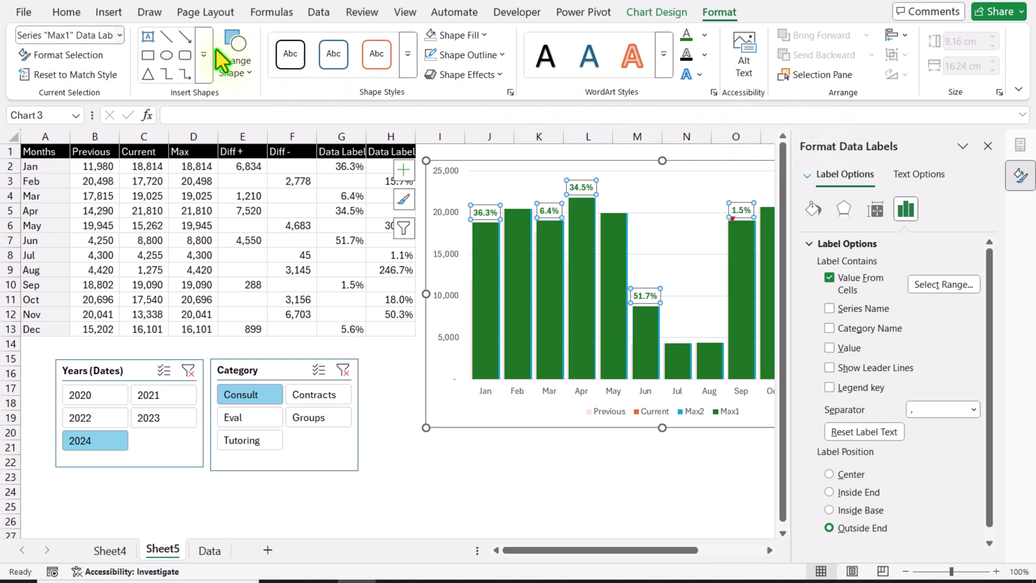
Set the Max1 series' shape fill to No Fill
{"action": "left_click", "coordinate": [120, 36]}
{"action": "left_click", "coordinate": [93, 277]}
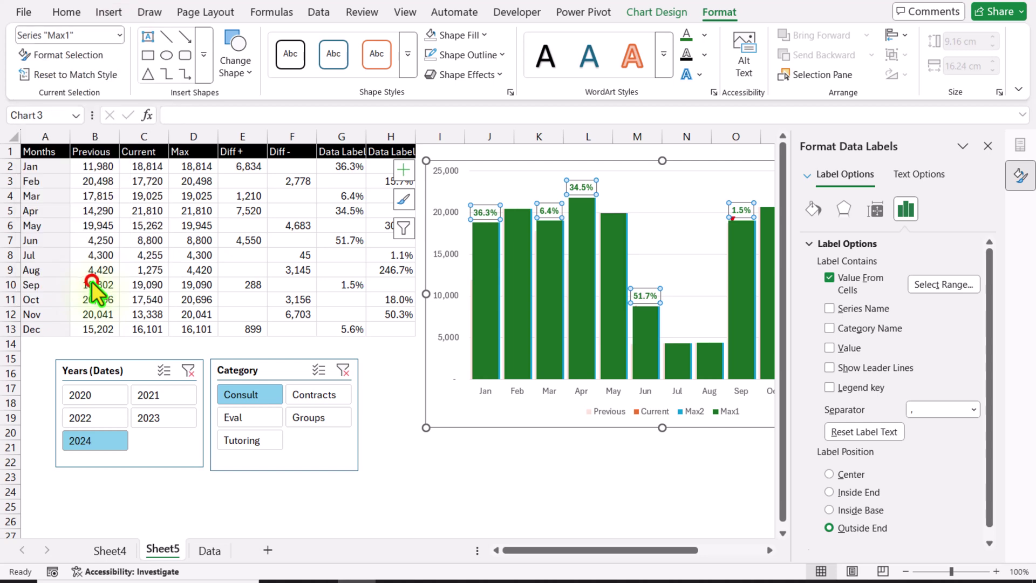
{"action": "left_click", "coordinate": [485, 34]}
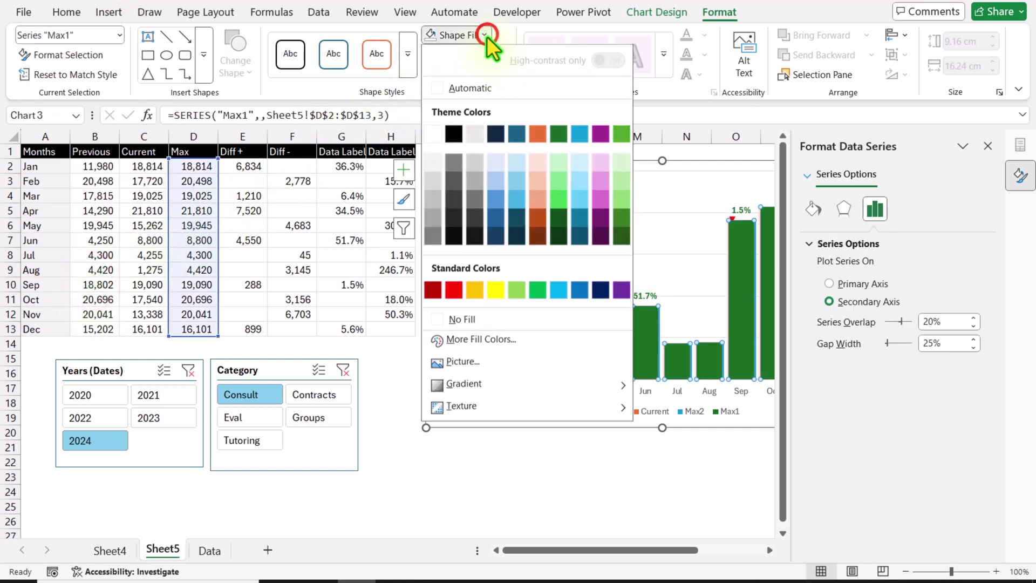
{"action": "left_click", "coordinate": [471, 319]}
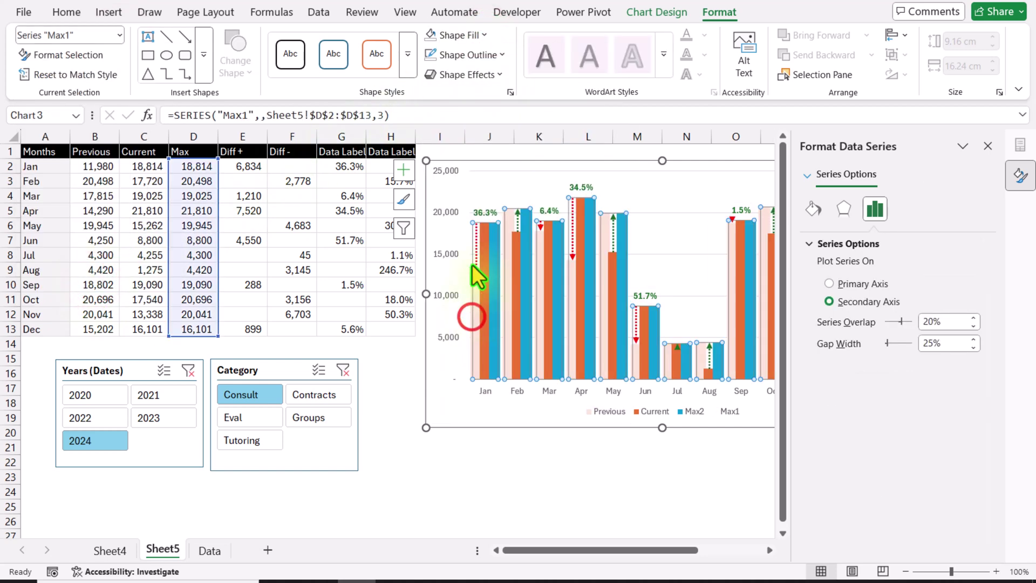
{"action": "left_click", "coordinate": [474, 56]}
Remove the Max1 outline, move Max2 to the secondary axis, and add Max2 data labels
{"action": "left_click", "coordinate": [484, 340]}
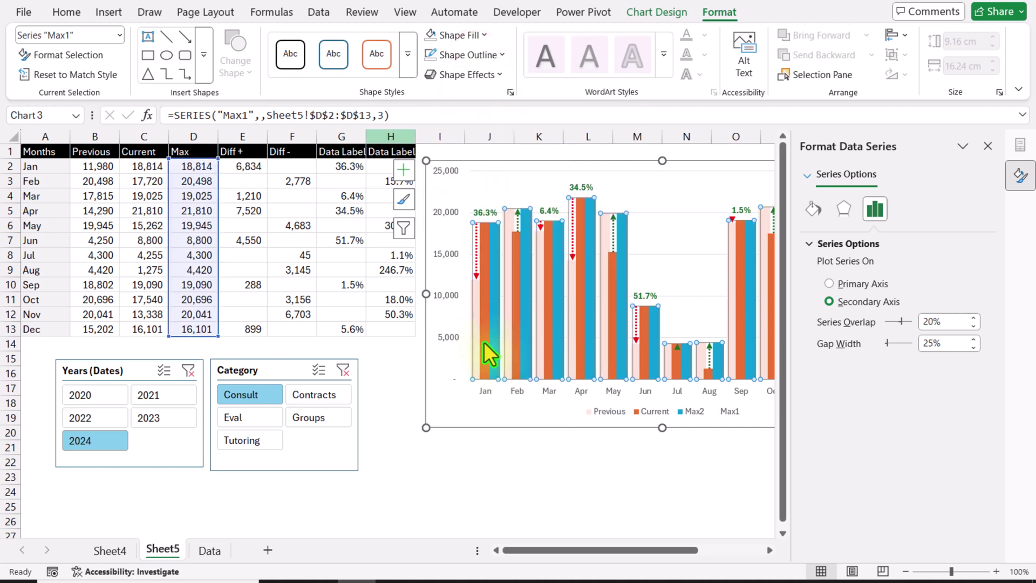
{"action": "left_click", "coordinate": [122, 36]}
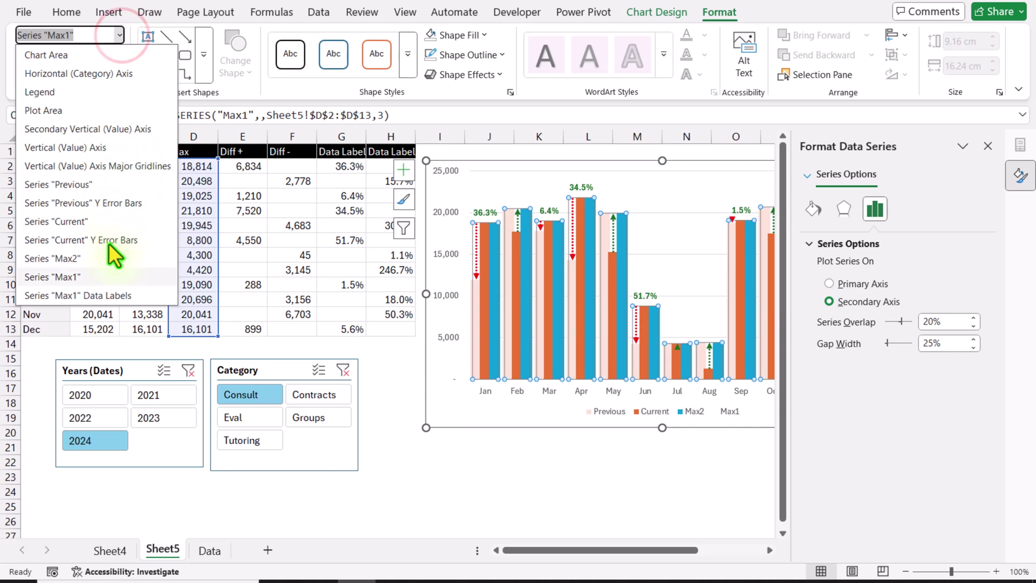
{"action": "left_click", "coordinate": [107, 260]}
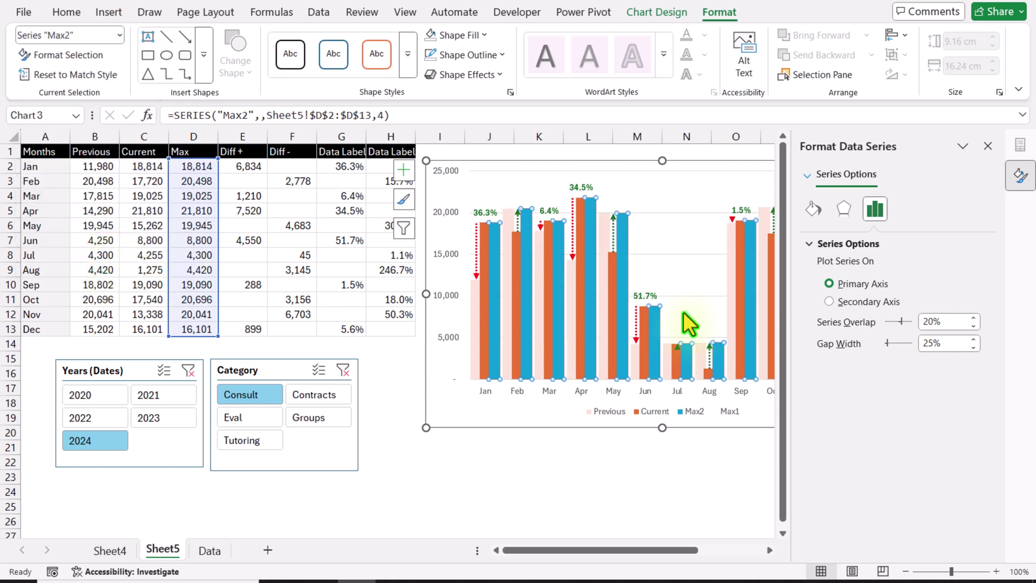
{"action": "left_click", "coordinate": [842, 303]}
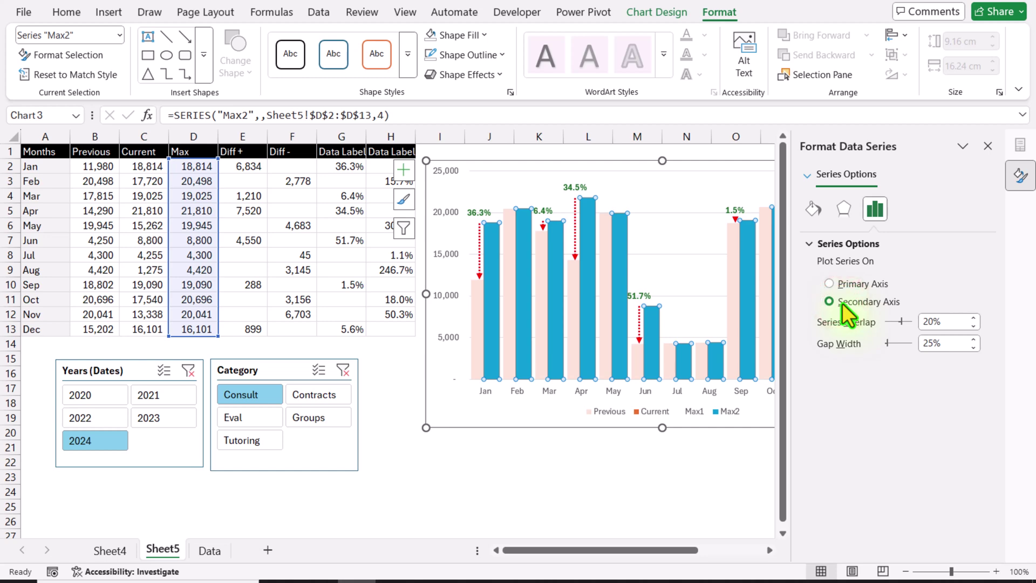
{"action": "left_click", "coordinate": [403, 170]}
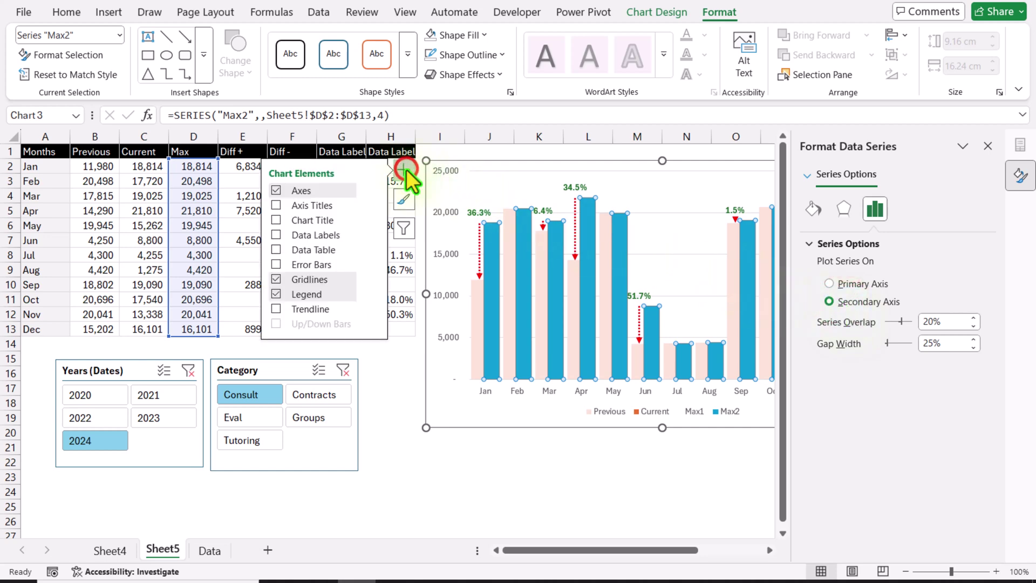
{"action": "left_click", "coordinate": [275, 236]}
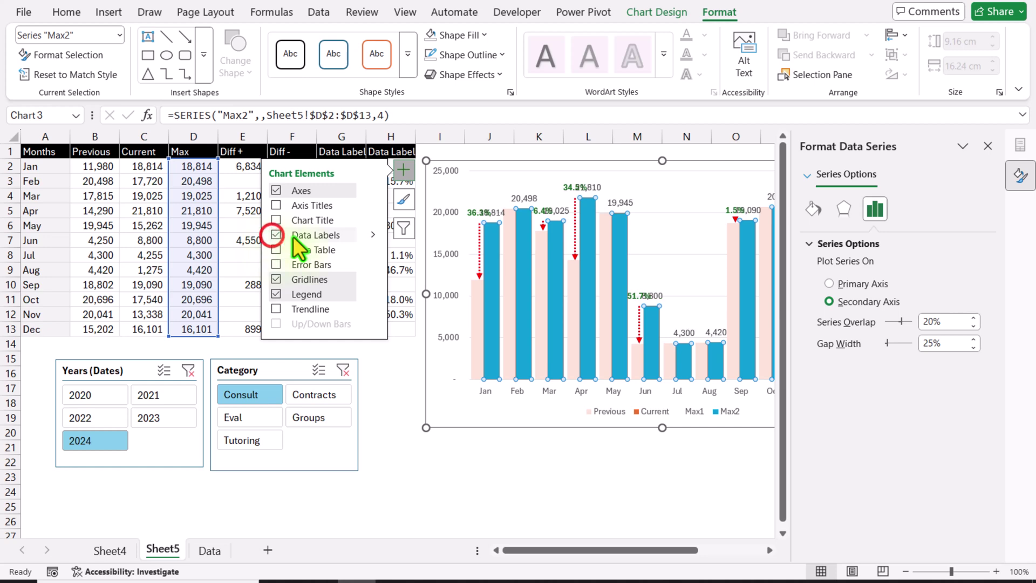
Set the Max2 data labels to take their values from cells H2:H13
{"action": "left_click", "coordinate": [371, 237]}
{"action": "left_click", "coordinate": [429, 331]}
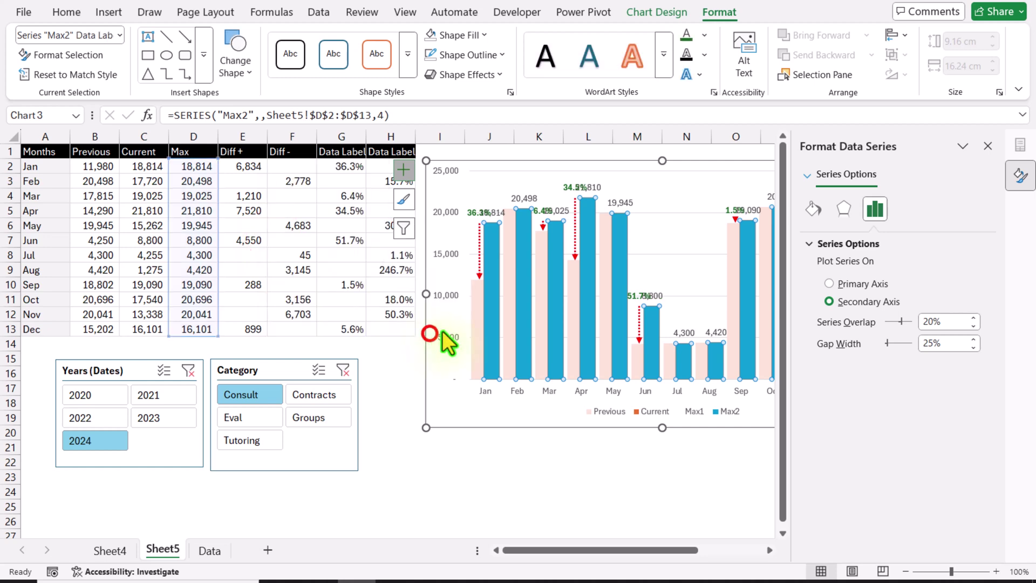
{"action": "left_click", "coordinate": [903, 212]}
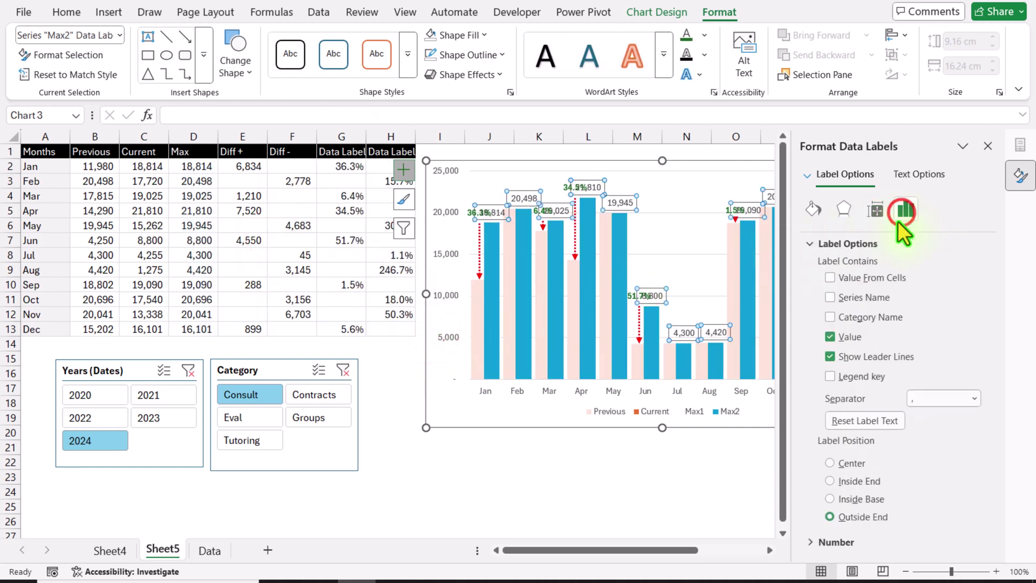
{"action": "left_click", "coordinate": [872, 277]}
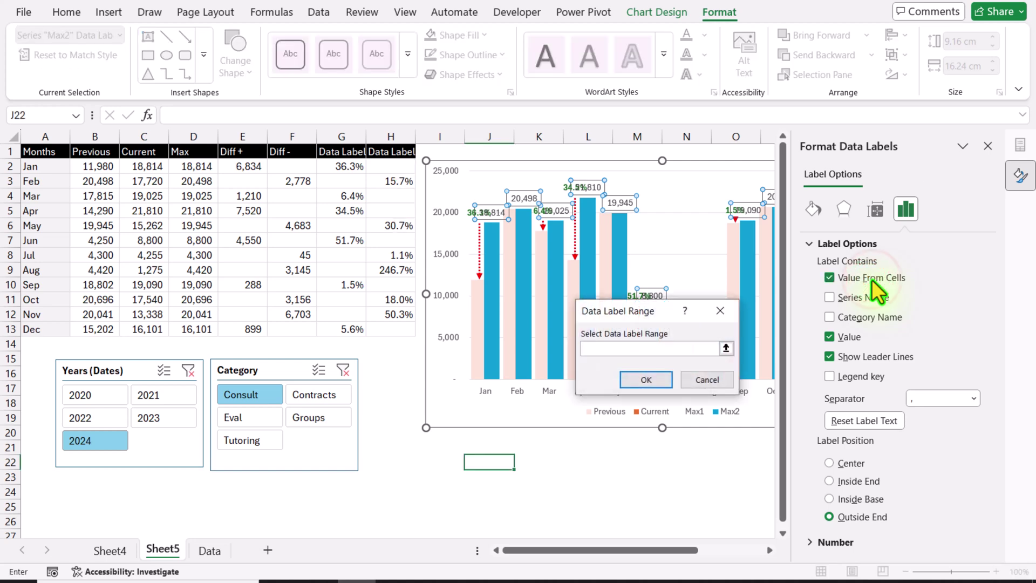
{"action": "left_click_drag", "start_coordinate": [385, 166], "coordinate": [391, 326]}
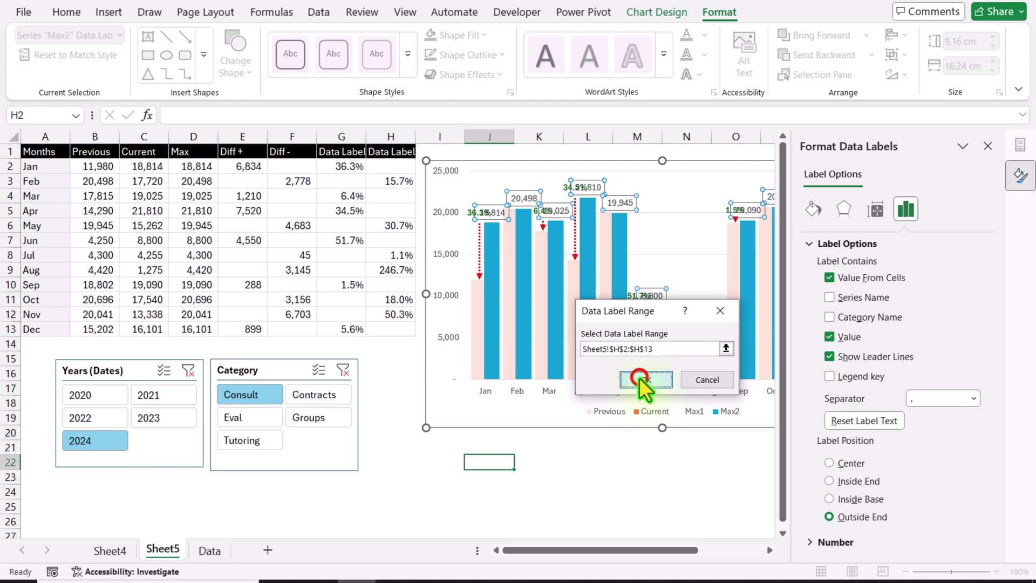
{"action": "left_click", "coordinate": [640, 377]}
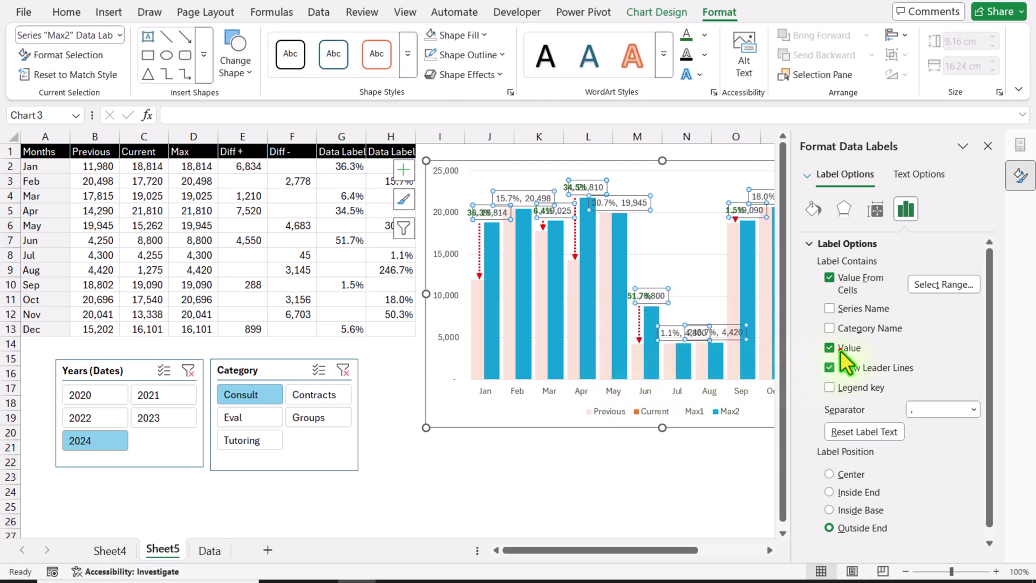
Hide the Value and Leader Lines options, and make the Max2 labels bold red
{"action": "left_click", "coordinate": [840, 349]}
{"action": "left_click", "coordinate": [845, 368]}
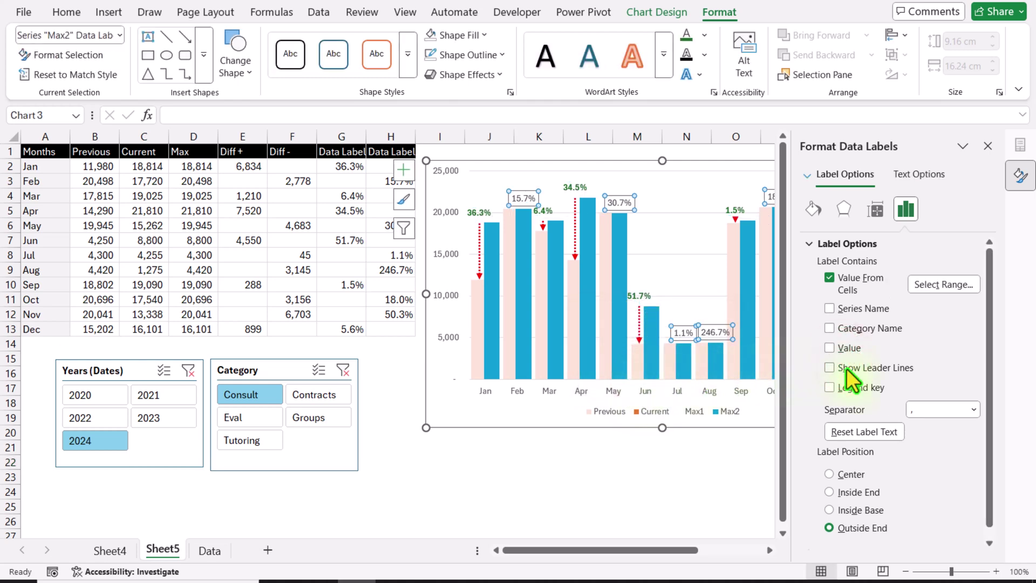
{"action": "left_click", "coordinate": [707, 36]}
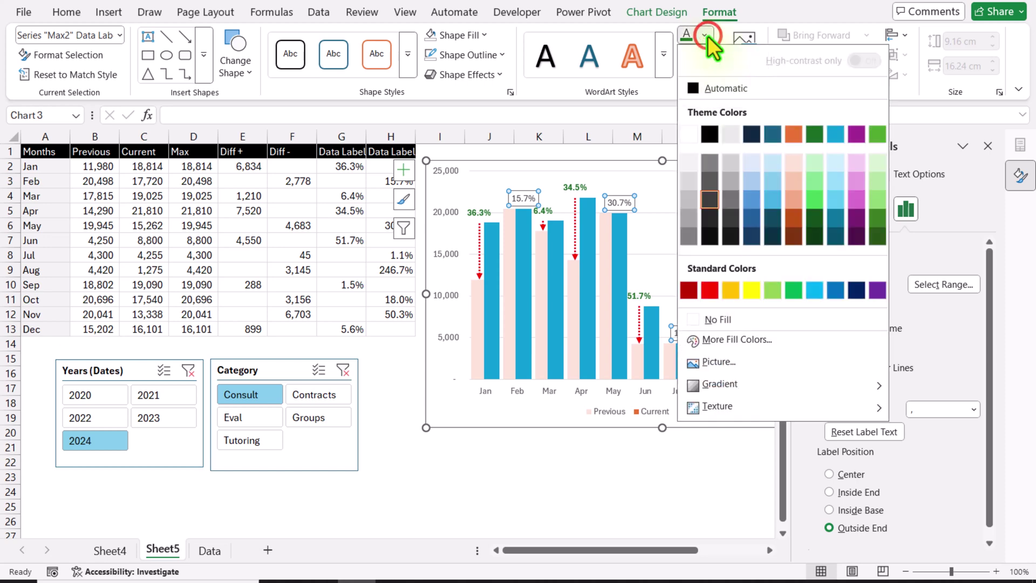
{"action": "left_click", "coordinate": [712, 287]}
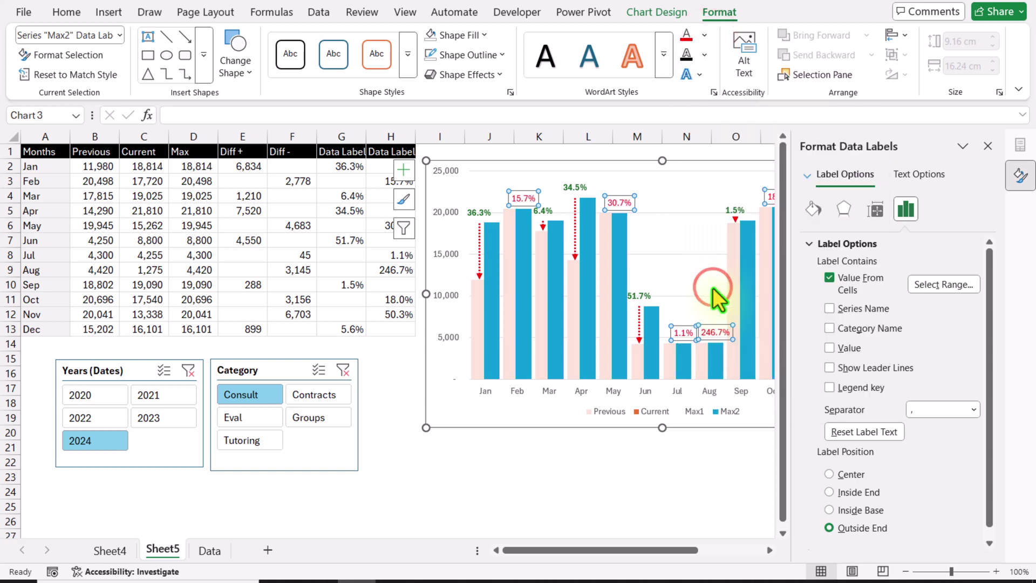
{"action": "key", "text": "ctrl+b"}
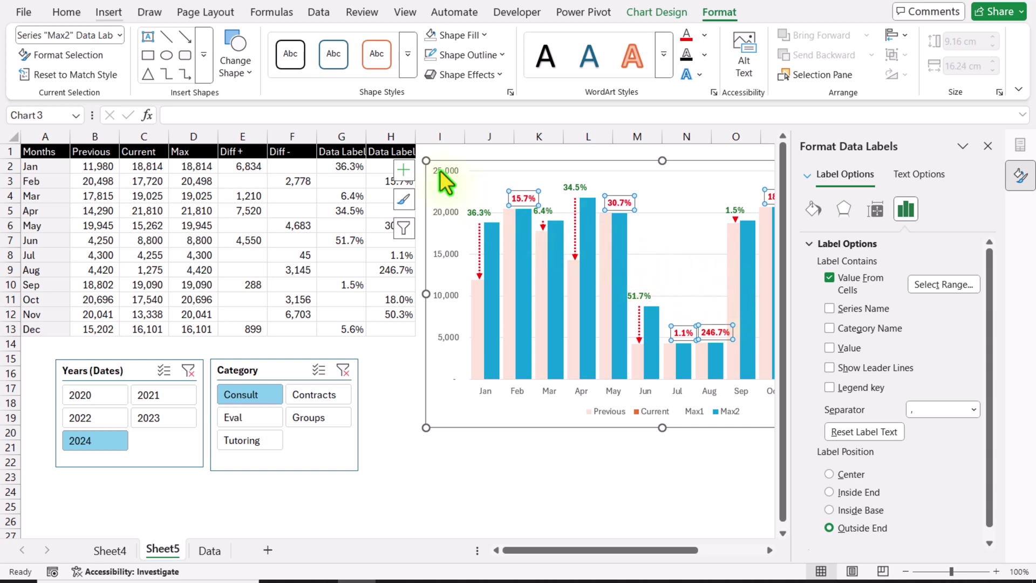
{"action": "left_click", "coordinate": [120, 33]}
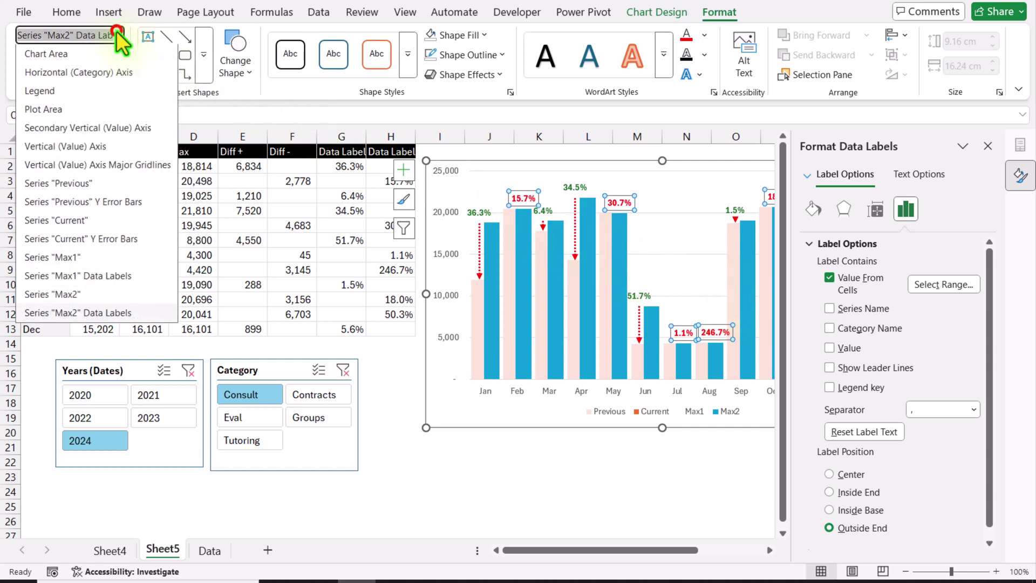
Select the Max2 series and set its shape fill to No Fill
{"action": "left_click", "coordinate": [97, 291]}
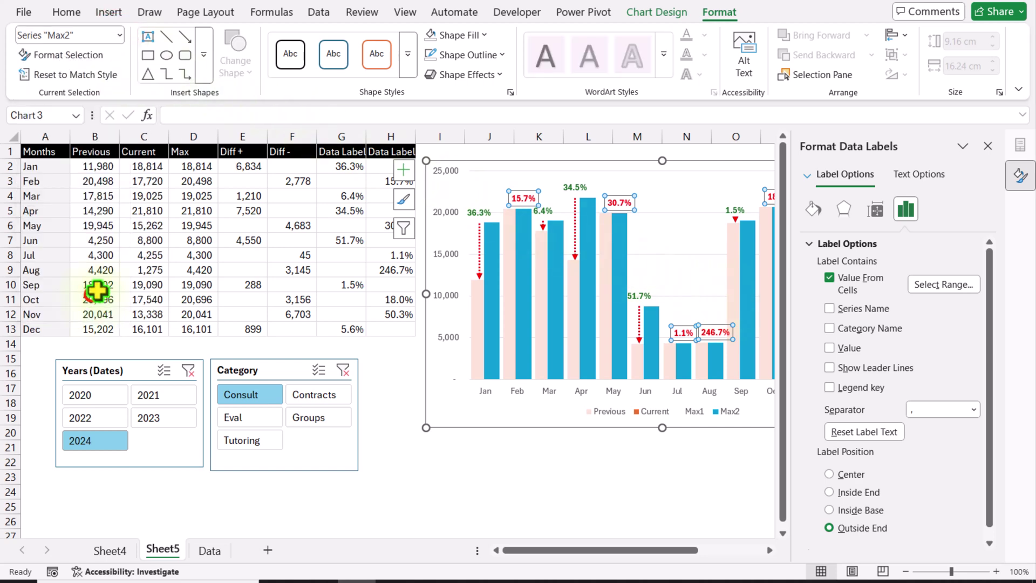
{"action": "left_click", "coordinate": [434, 36]}
{"action": "left_click", "coordinate": [428, 54]}
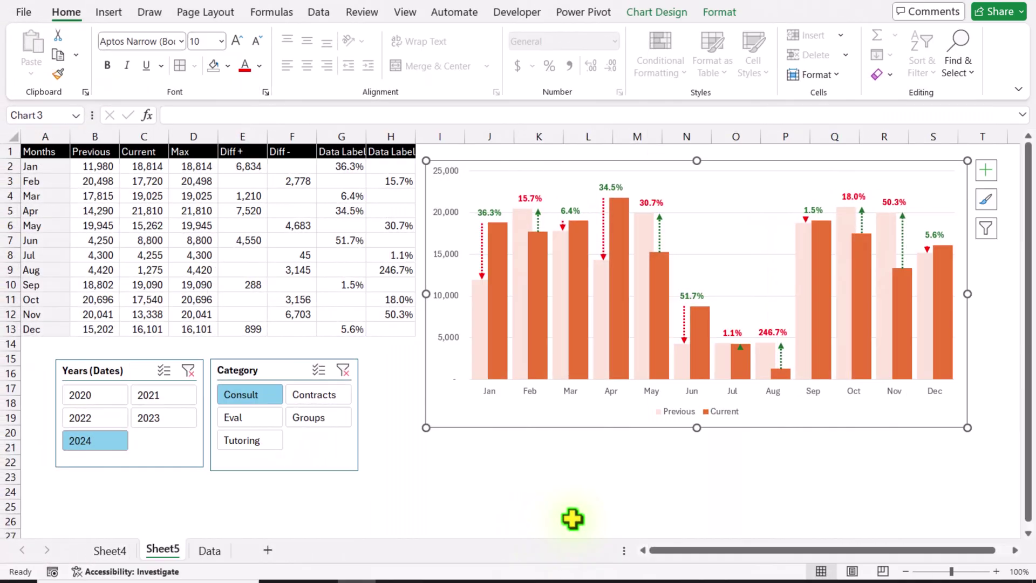
Colour the Max1 percentage labels red and increase their font size
{"action": "left_click", "coordinate": [488, 213]}
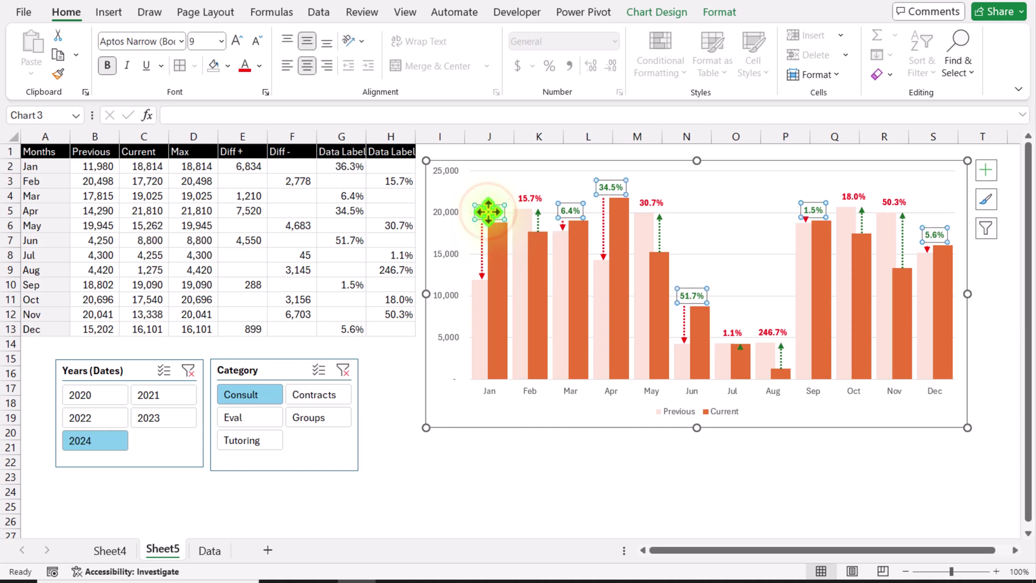
{"action": "left_click", "coordinate": [260, 66]}
{"action": "left_click", "coordinate": [268, 321]}
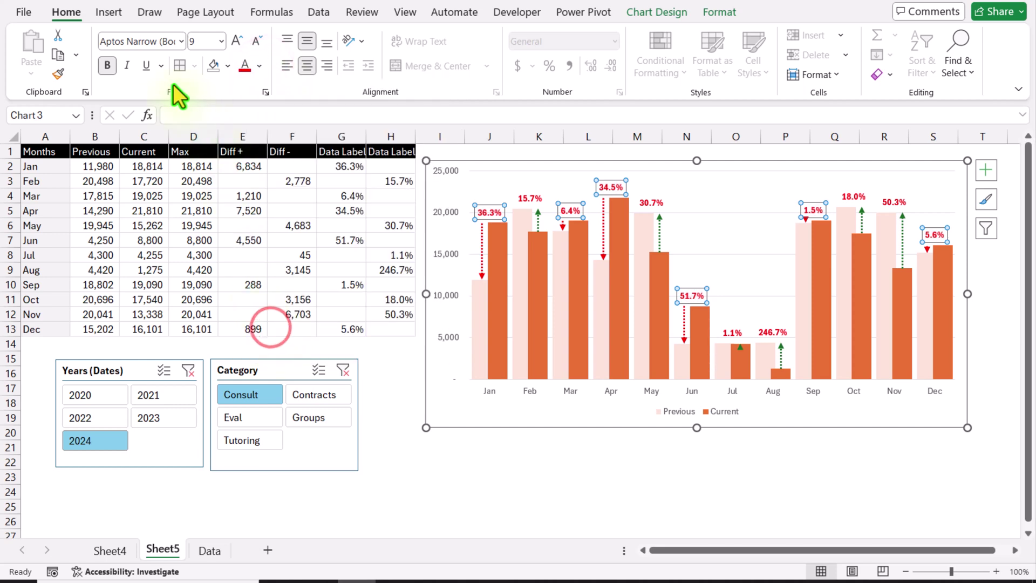
{"action": "left_click", "coordinate": [237, 41]}
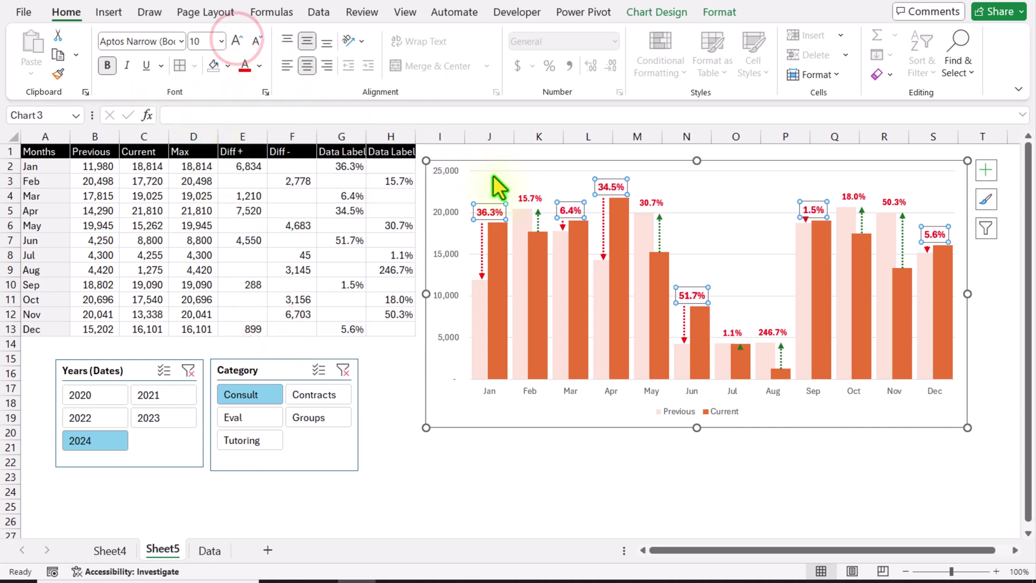
Colour the other percentage labels (15.7%, 30.7%, 246.7%…) green and enlarge their font
{"action": "left_click", "coordinate": [529, 198]}
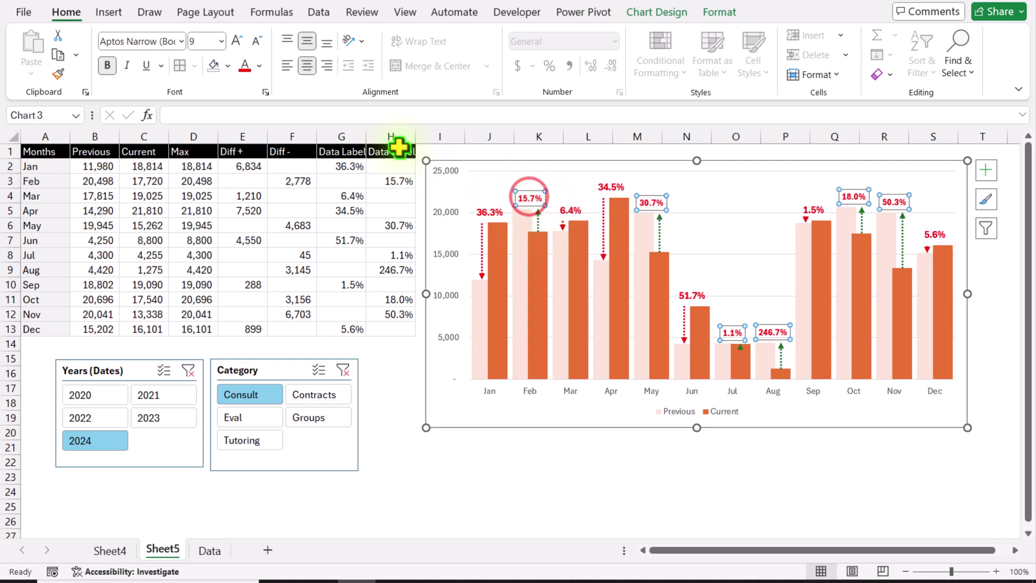
{"action": "left_click", "coordinate": [261, 73]}
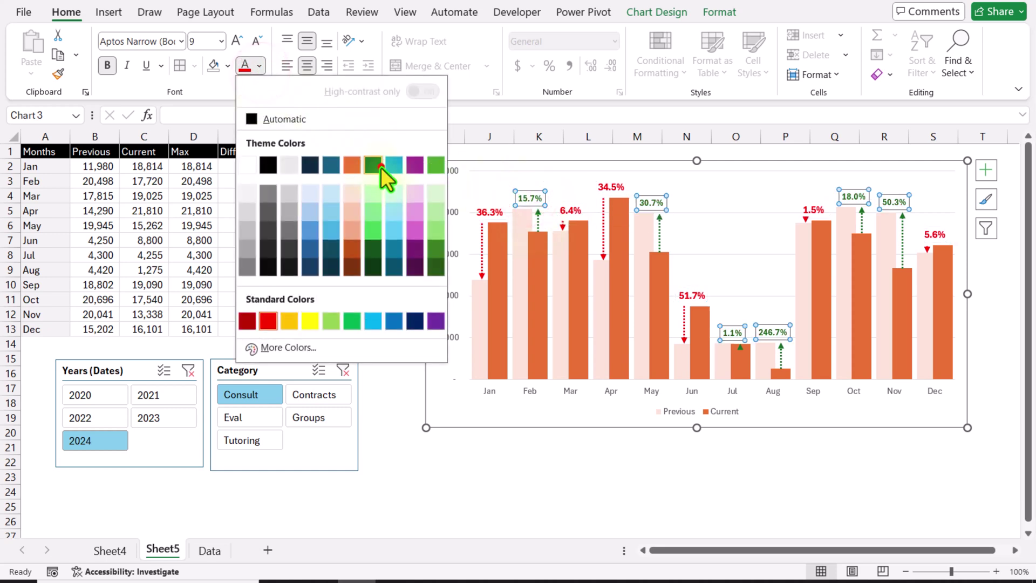
{"action": "left_click", "coordinate": [380, 167]}
{"action": "left_click", "coordinate": [237, 40]}
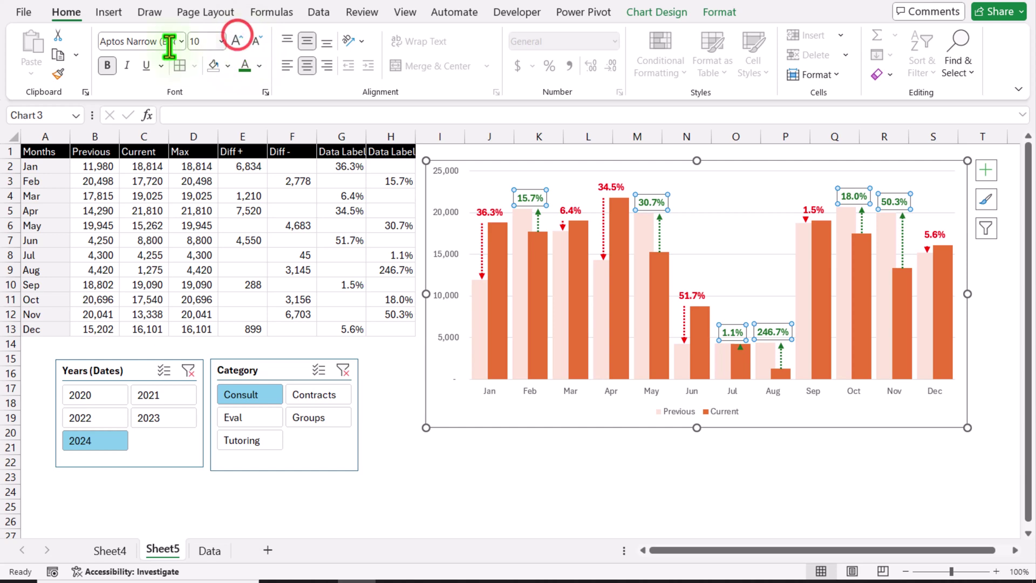
{"action": "left_click", "coordinate": [528, 461]}
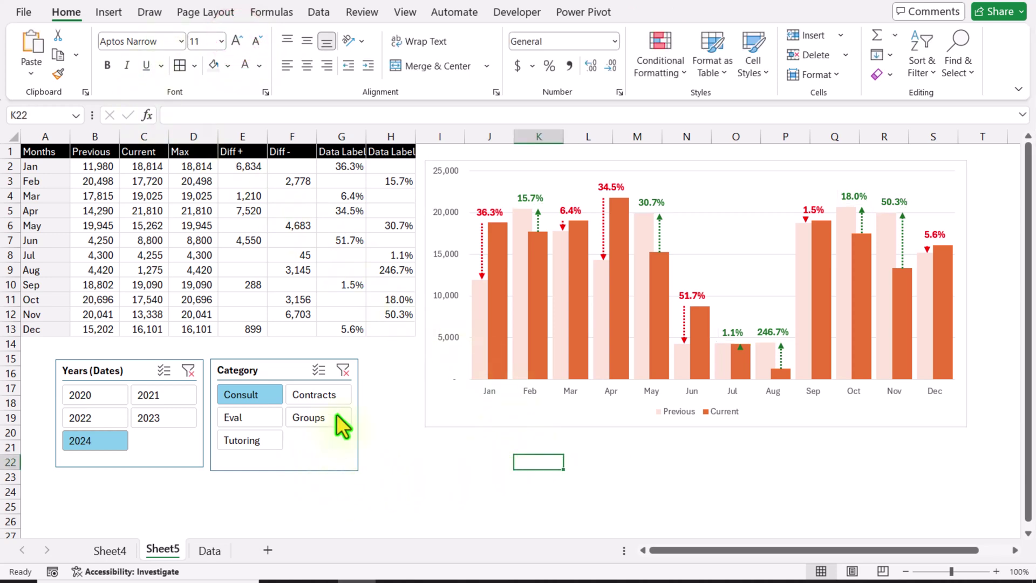
Clear the Category slicer, then filter the chart to Consult, Eval, Contracts and the year 2022
{"action": "left_click", "coordinate": [343, 370]}
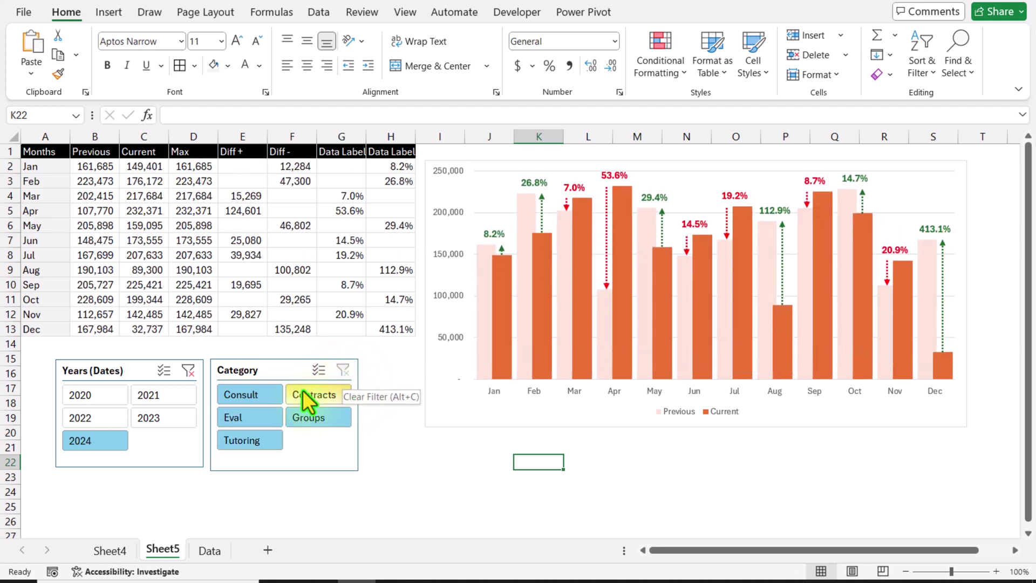
{"action": "left_click", "coordinate": [259, 398]}
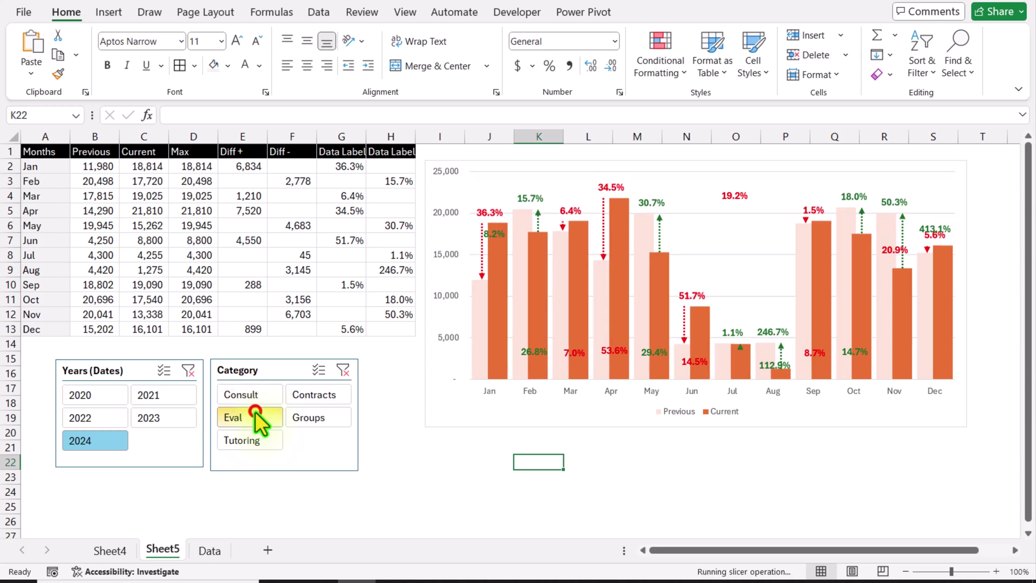
{"action": "left_click", "coordinate": [255, 411]}
{"action": "left_click", "coordinate": [305, 398]}
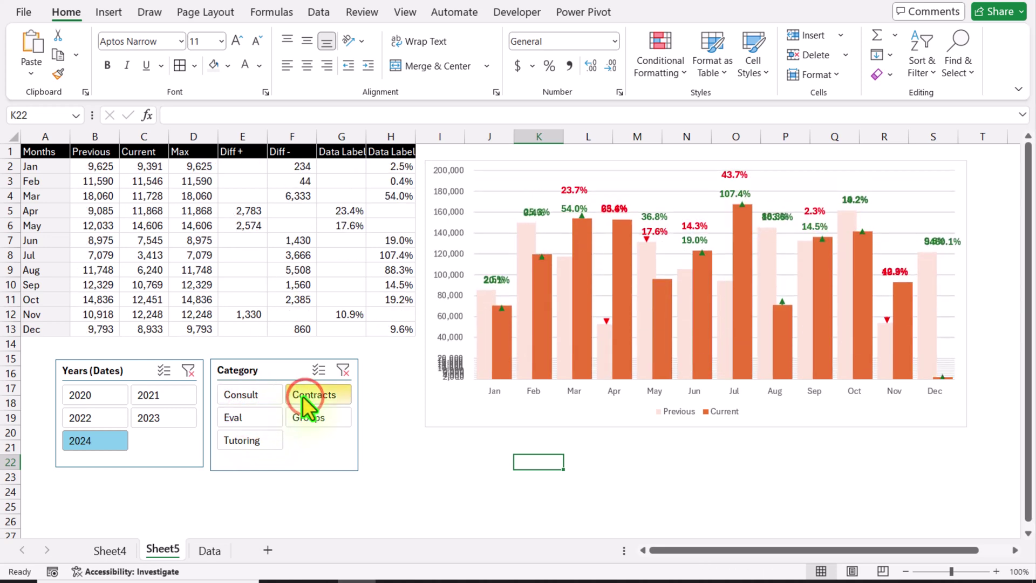
{"action": "left_click", "coordinate": [98, 416]}
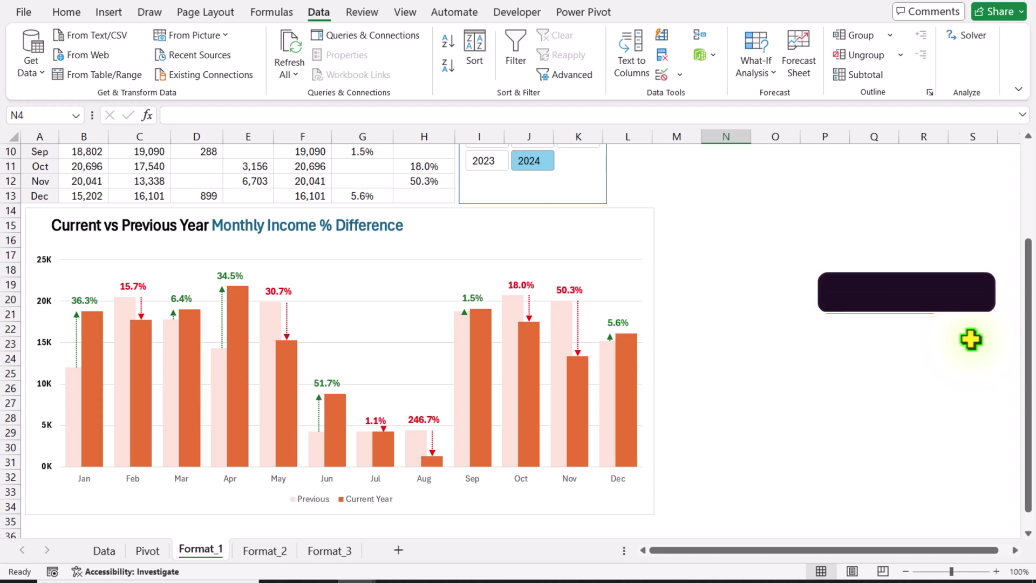
Look through the Data, Pivot, Format_1 and Format_2 sheets
{"action": "left_click", "coordinate": [105, 549]}
{"action": "left_click", "coordinate": [138, 549]}
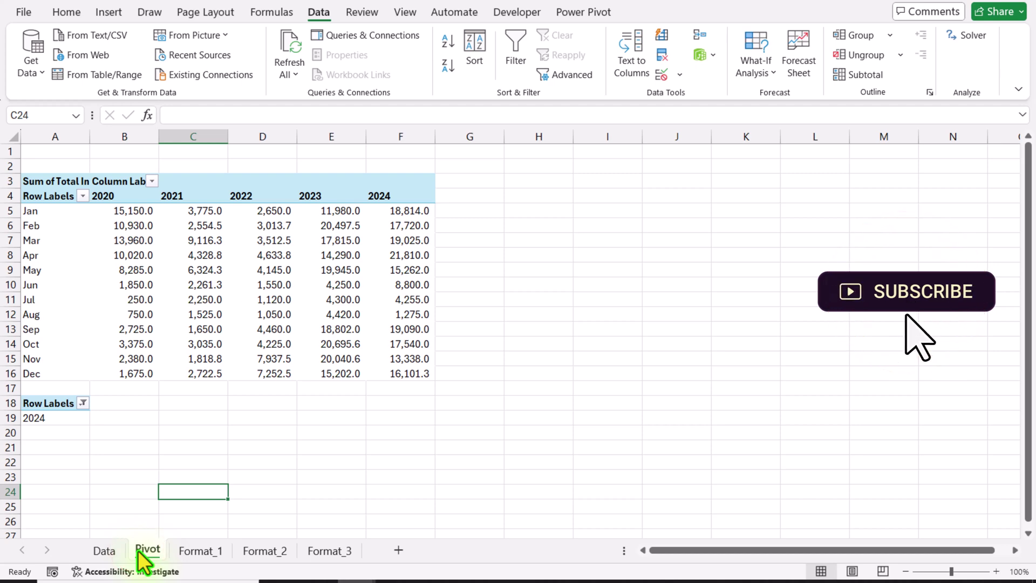
{"action": "left_click", "coordinate": [189, 552]}
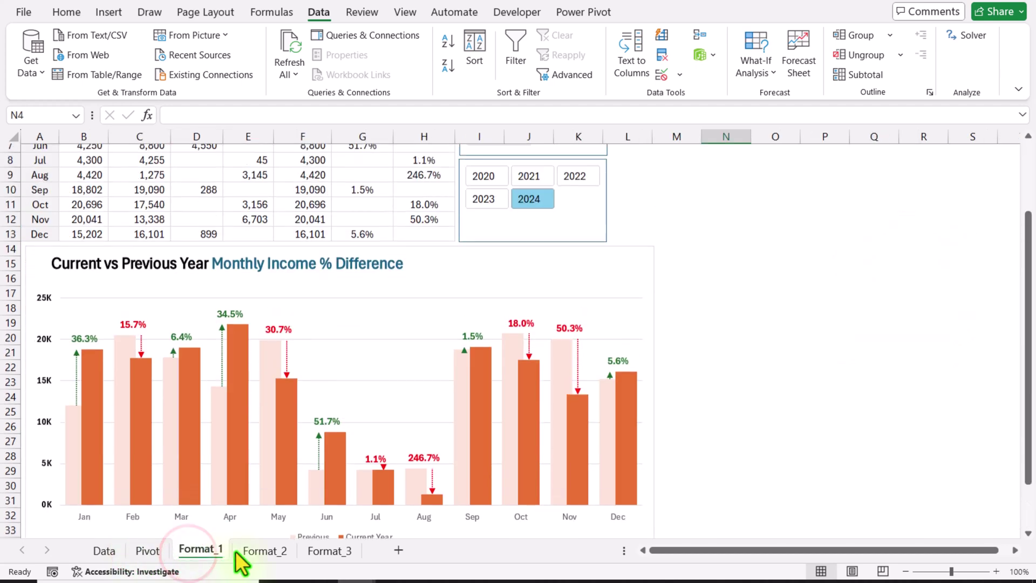
{"action": "left_click", "coordinate": [259, 549]}
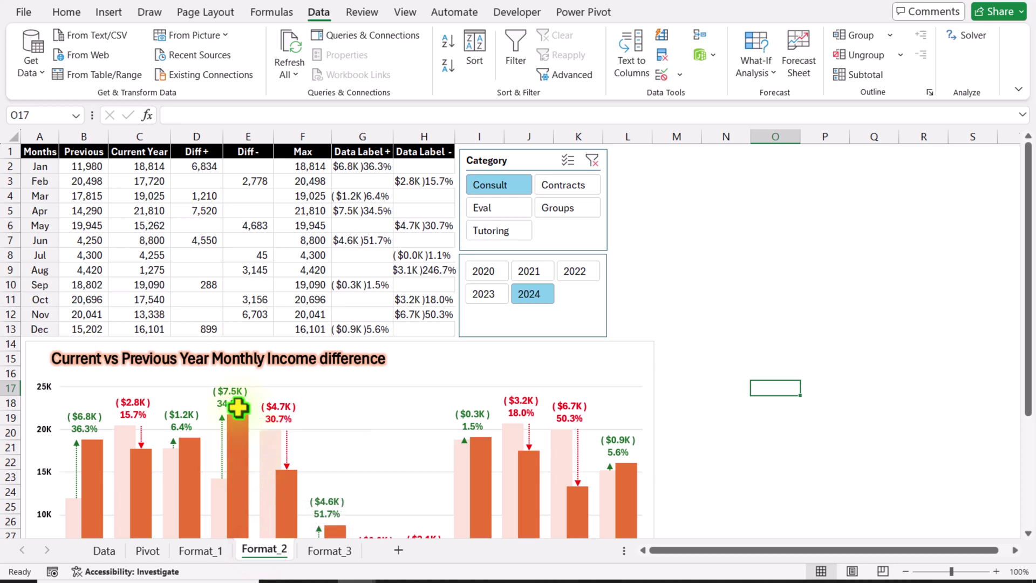
Review the four-line TEXTJOIN label formulas in G2 and H2, select G2:H13, then view Format_3
{"action": "left_click", "coordinate": [352, 169]}
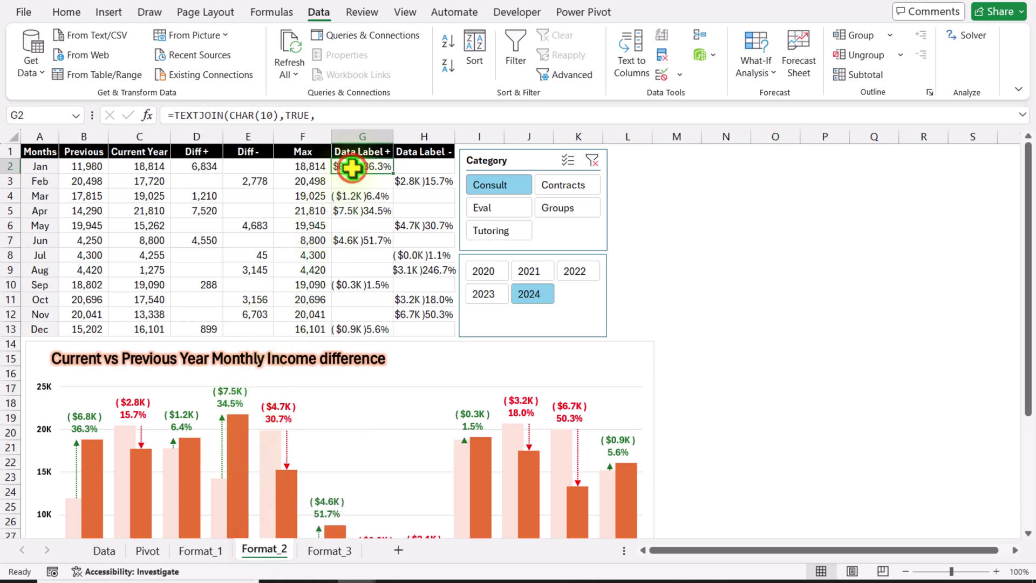
{"action": "left_click_drag", "start_coordinate": [367, 135], "coordinate": [367, 186]}
{"action": "left_click", "coordinate": [410, 230]}
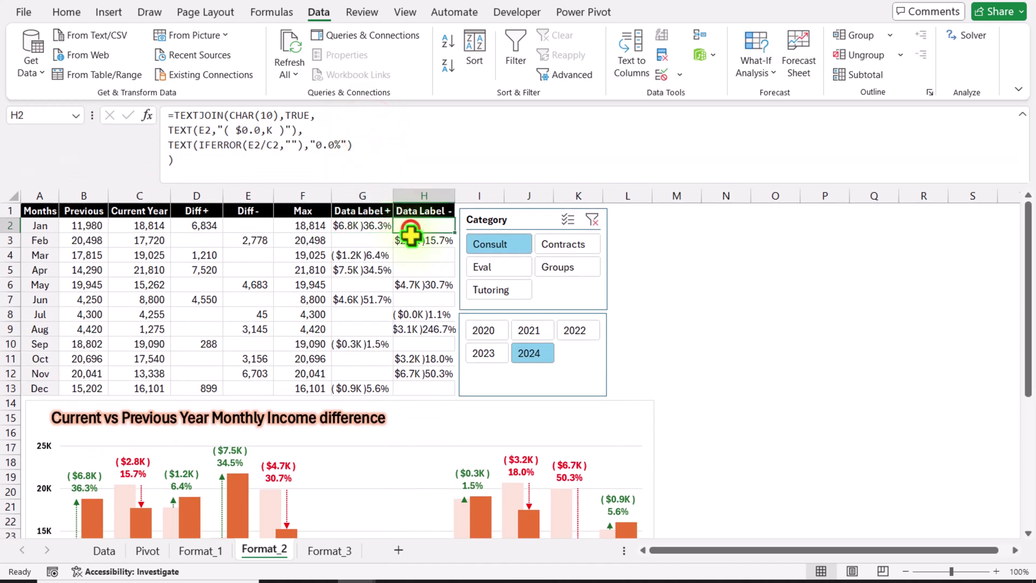
{"action": "left_click", "coordinate": [411, 239]}
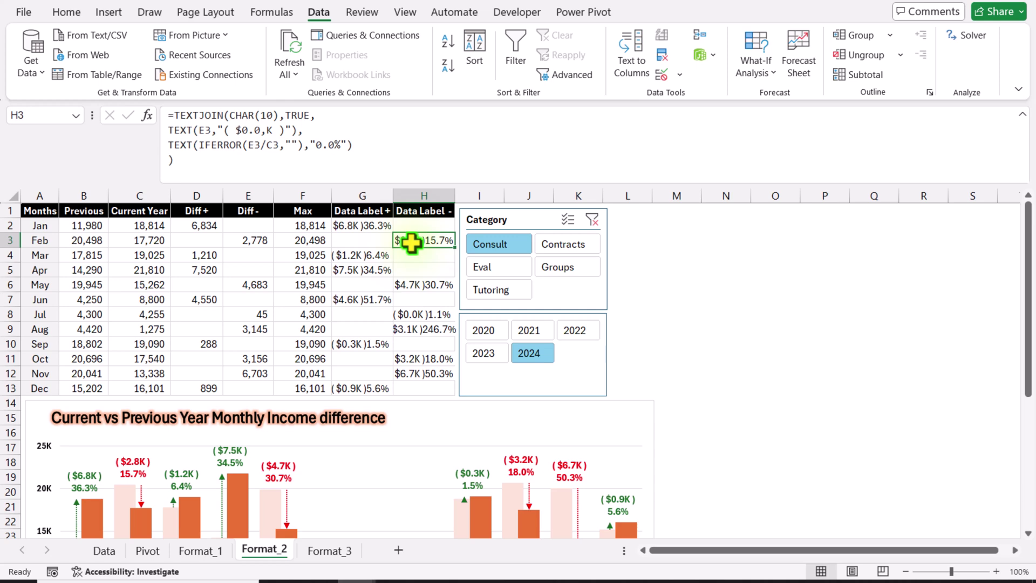
{"action": "left_click_drag", "start_coordinate": [367, 225], "coordinate": [420, 384]}
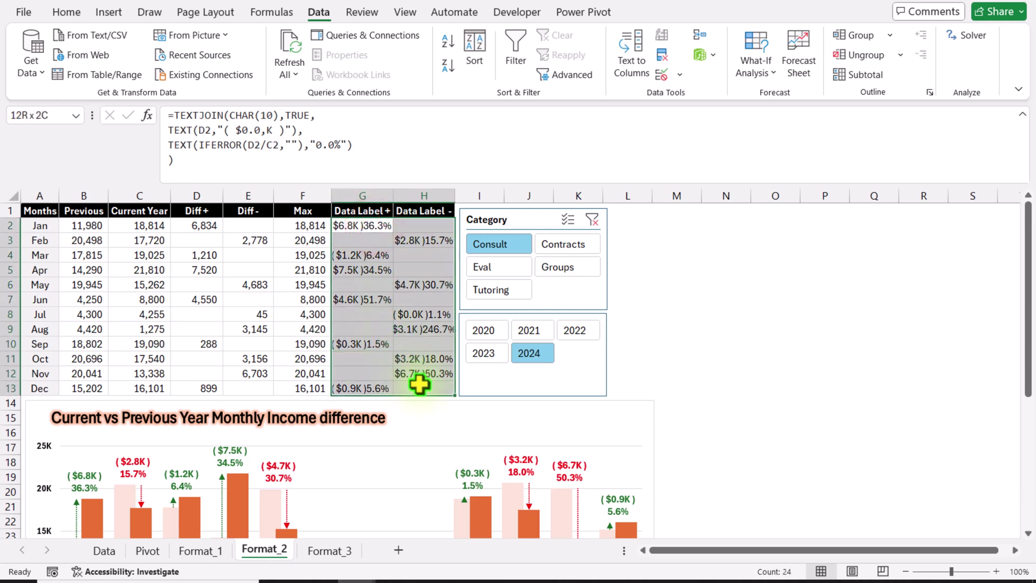
{"action": "left_click", "coordinate": [331, 549]}
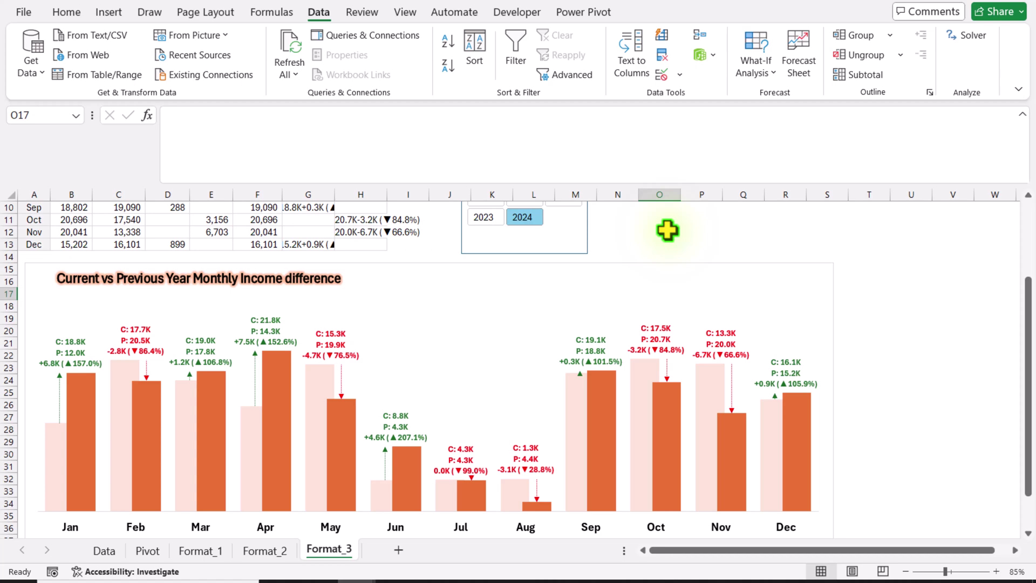
Check the G2 label formula, then filter Format_3 to Tutoring, showing labels like C: 25.2K, P: 31.0K
{"action": "scroll", "coordinate": [665, 227], "scroll_direction": "up", "scroll_amount": 3}
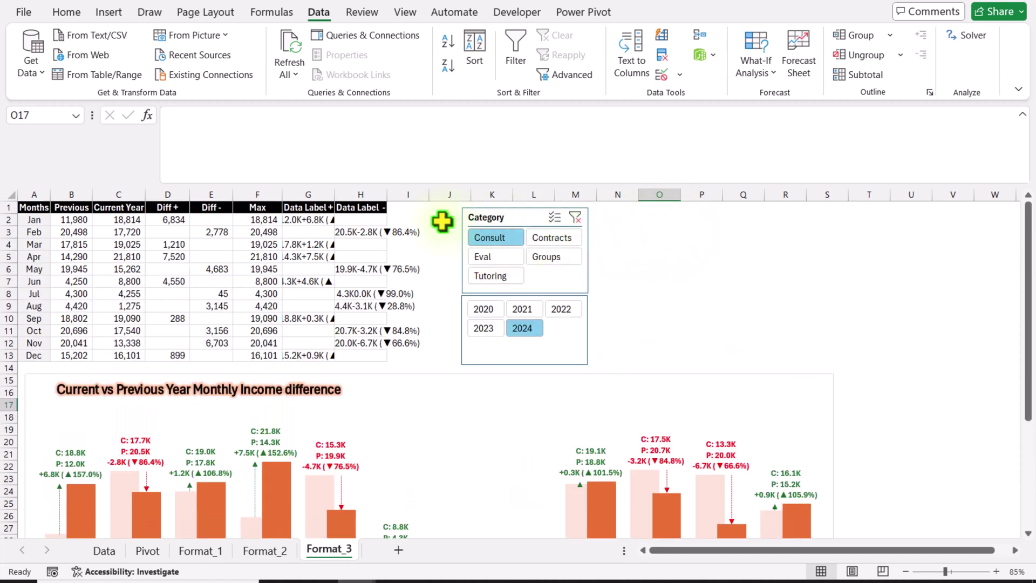
{"action": "left_click", "coordinate": [319, 216]}
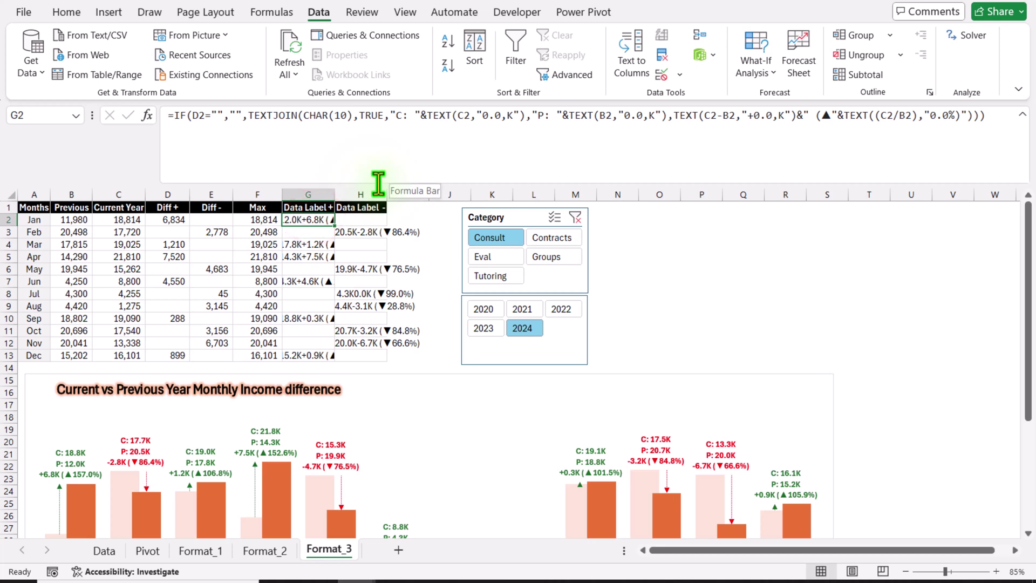
{"action": "left_click", "coordinate": [490, 259]}
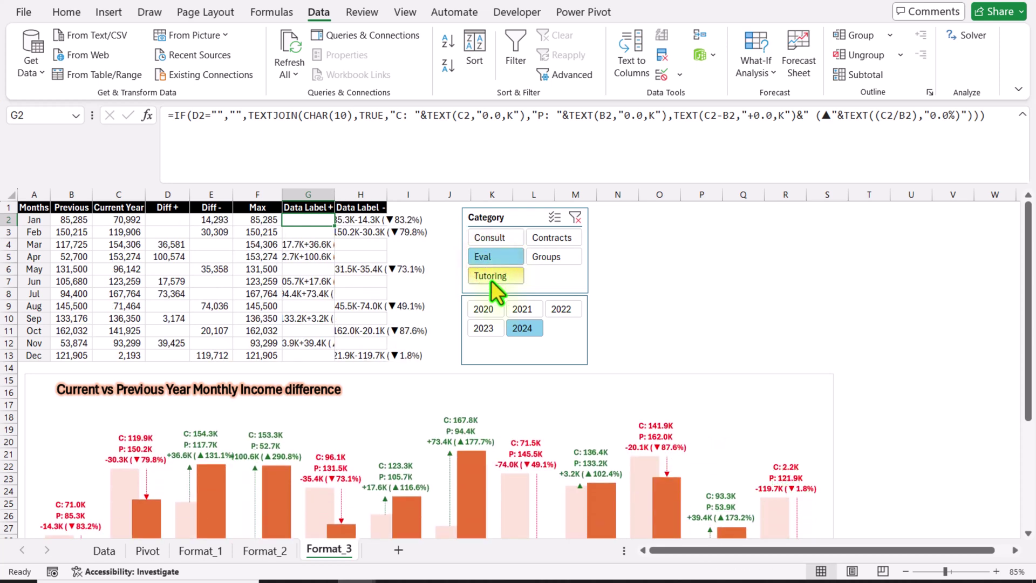
{"action": "left_click", "coordinate": [491, 281]}
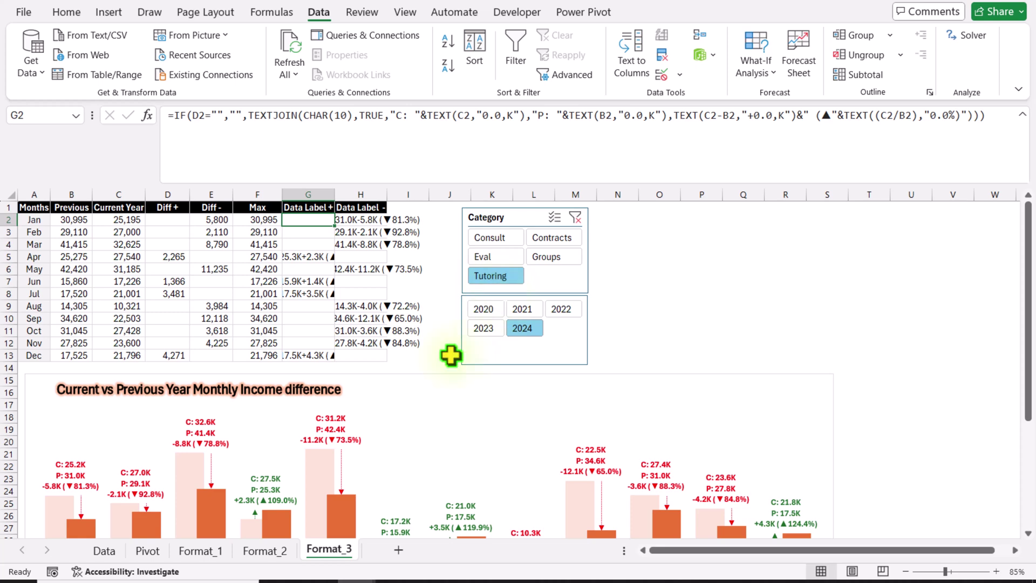
{"action": "scroll", "coordinate": [451, 355], "scroll_direction": "down", "scroll_amount": 2}
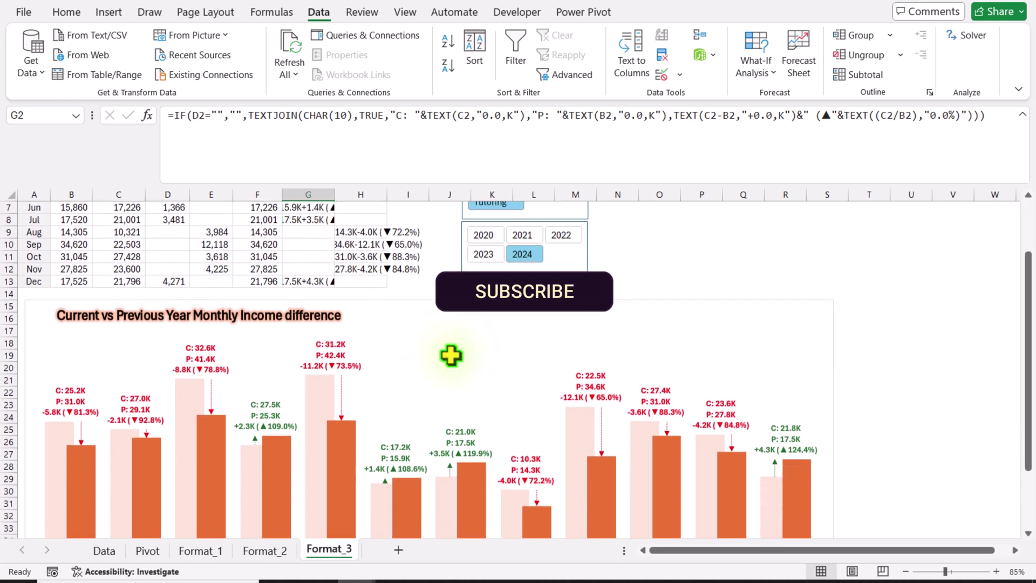